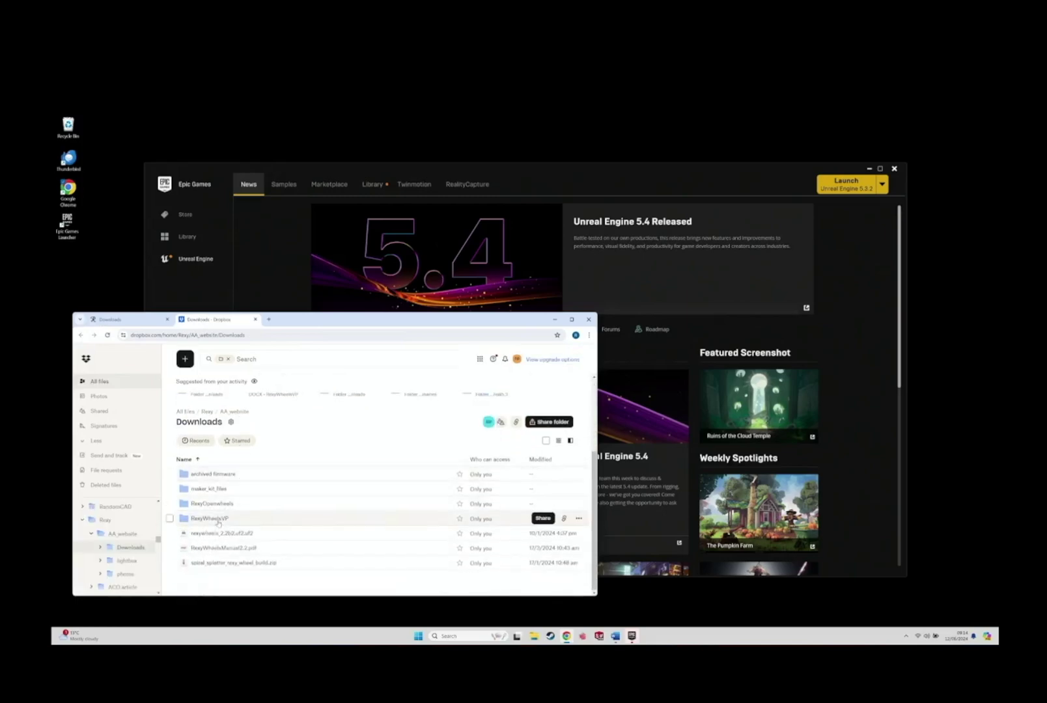
# Download RexyWheelsVP as a zip from its options menu and reveal it in Downloads
pyautogui.click(579, 518)
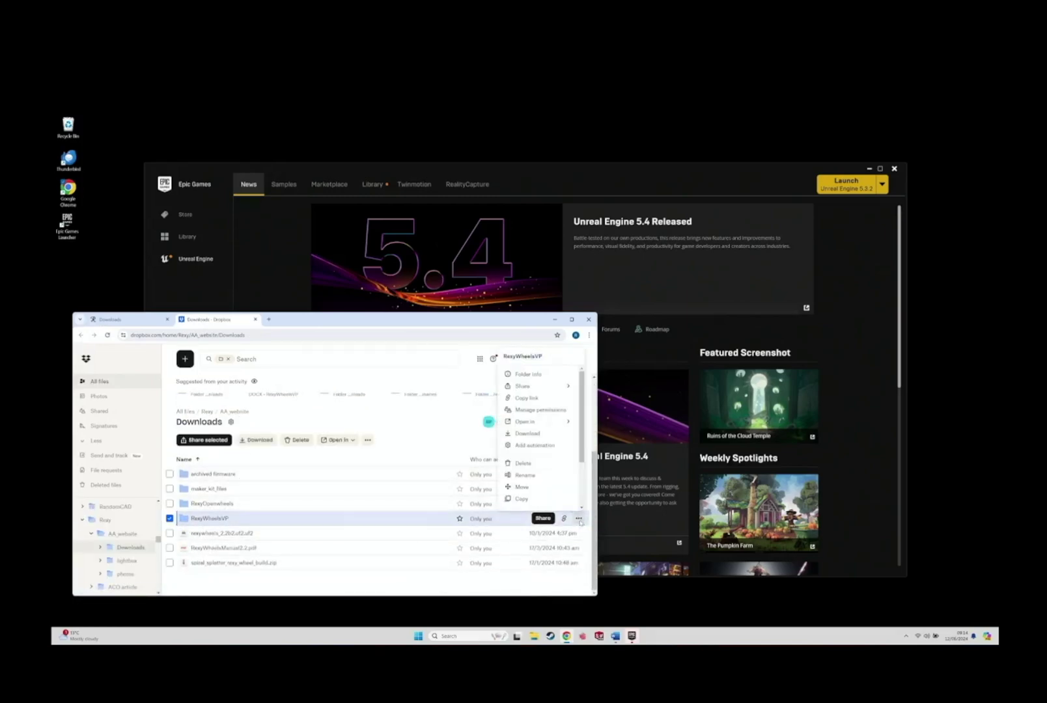
pyautogui.click(562, 335)
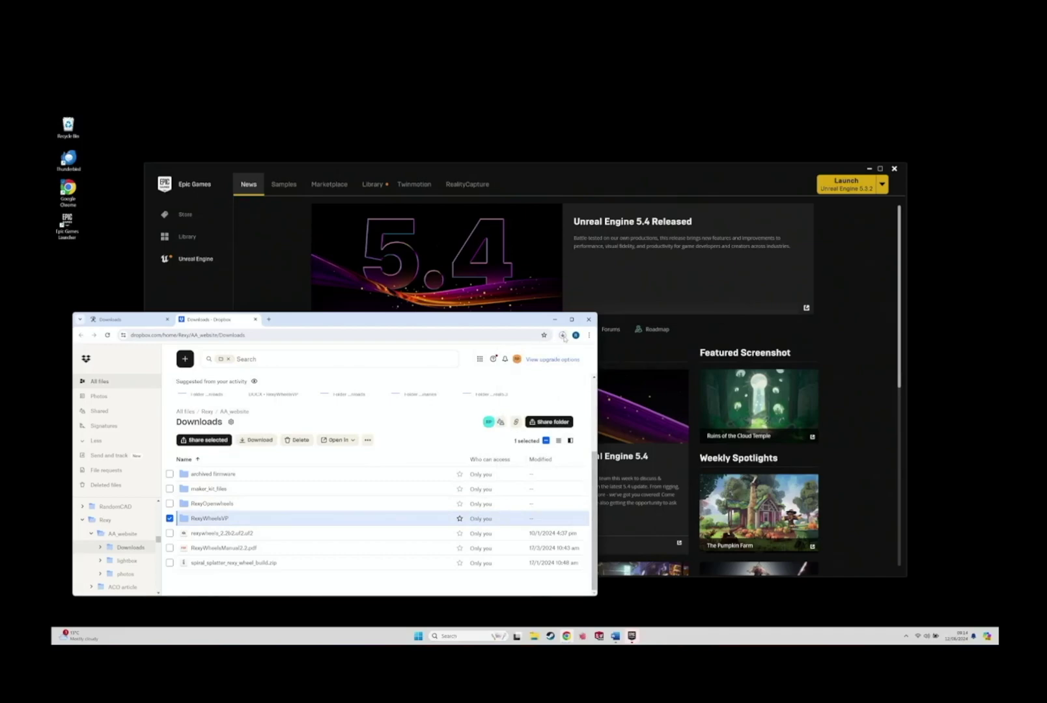
pyautogui.click(562, 336)
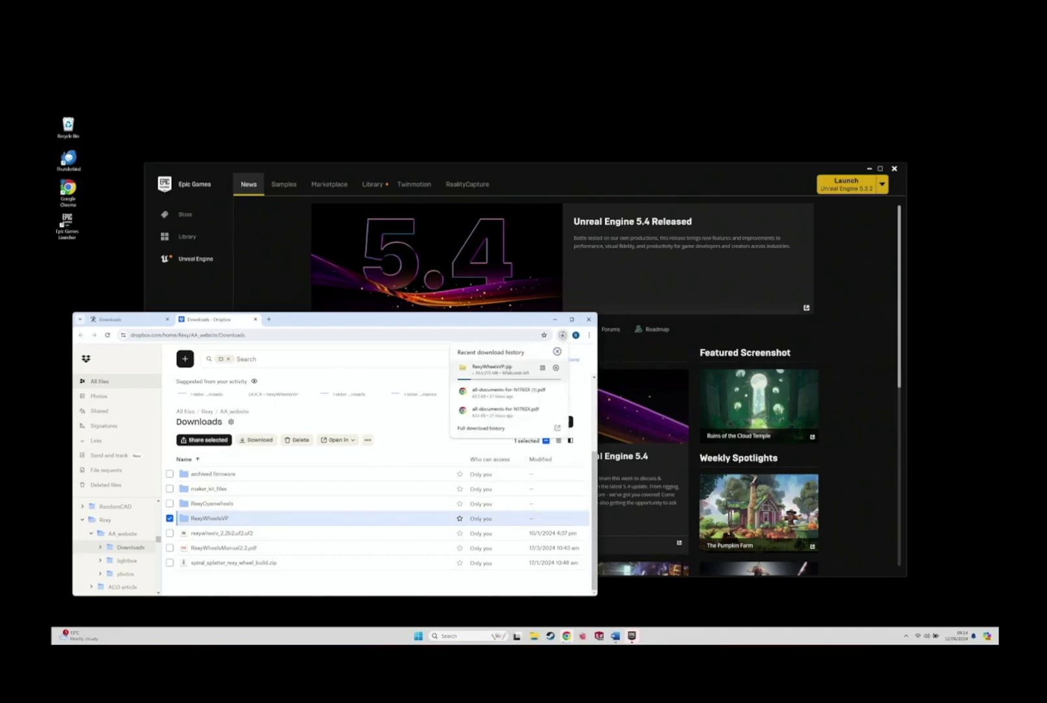
pyautogui.click(563, 336)
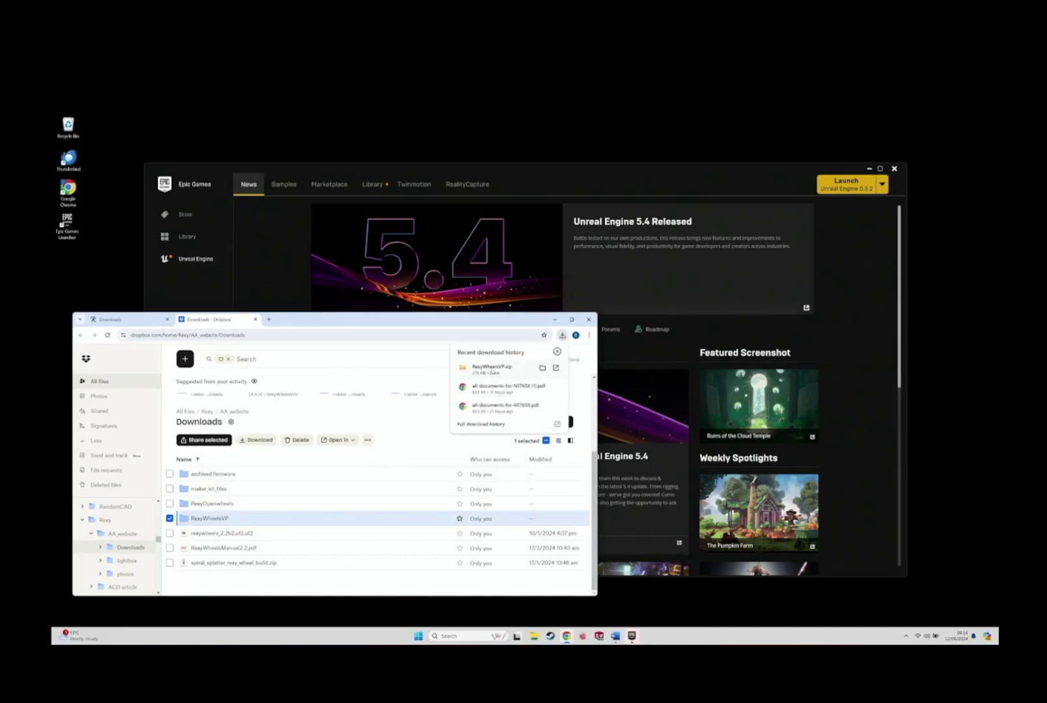
pyautogui.click(542, 368)
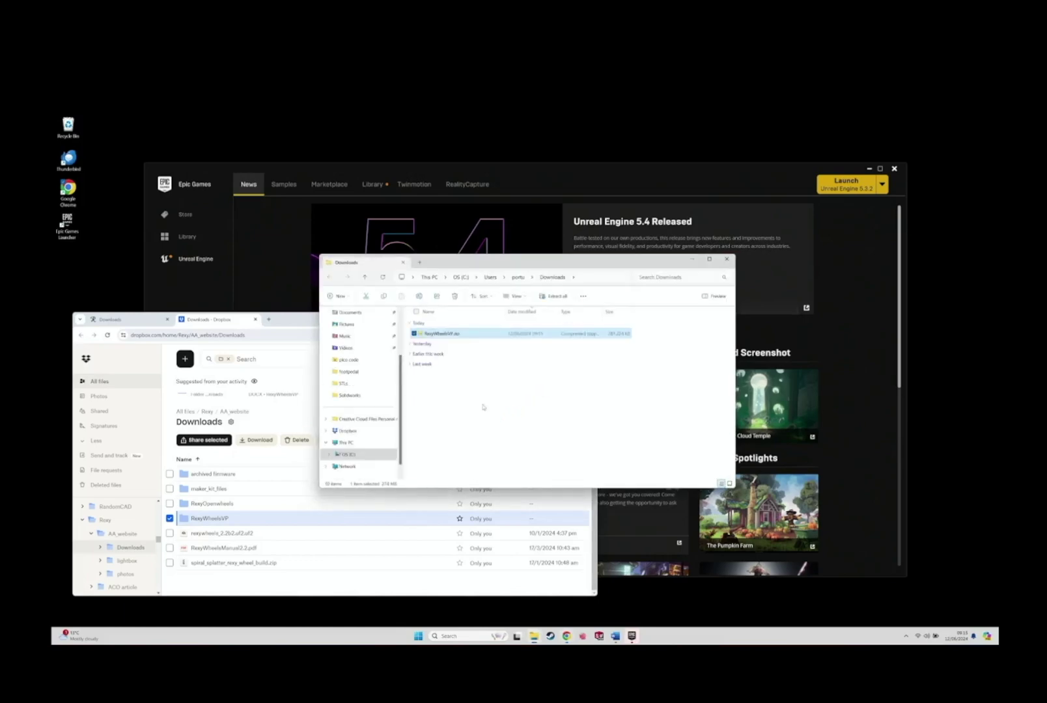
# Extract RexyWheelsVP.zip with Extract All into Desktop\Demo\RexyWheelsVP
pyautogui.rightClick(429, 338)
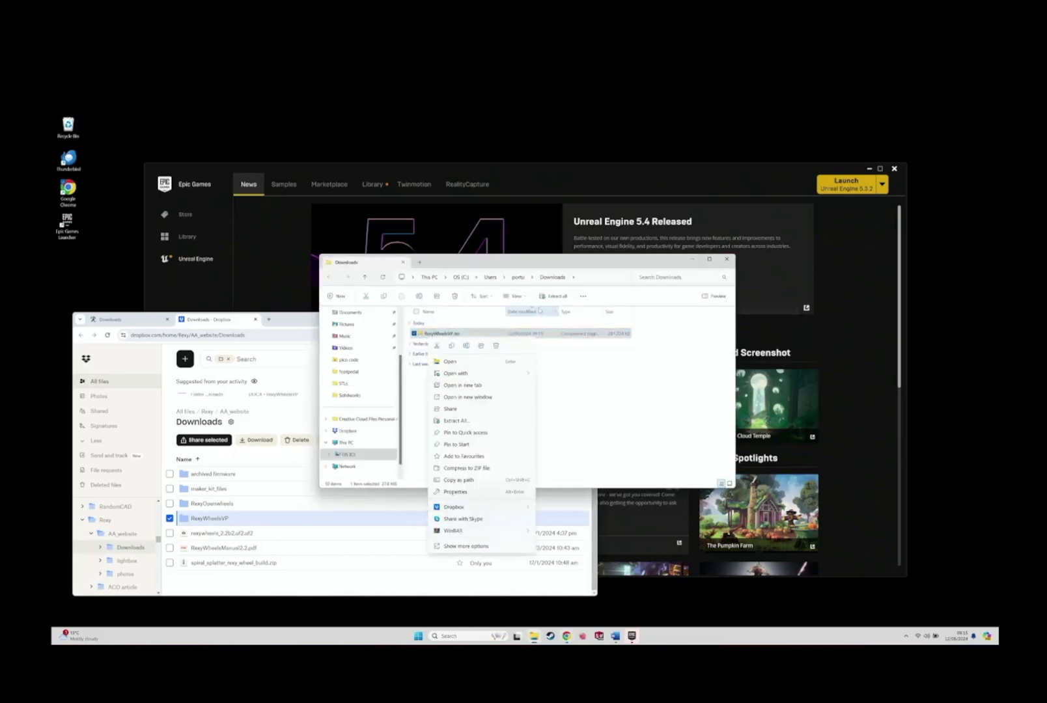
pyautogui.click(457, 393)
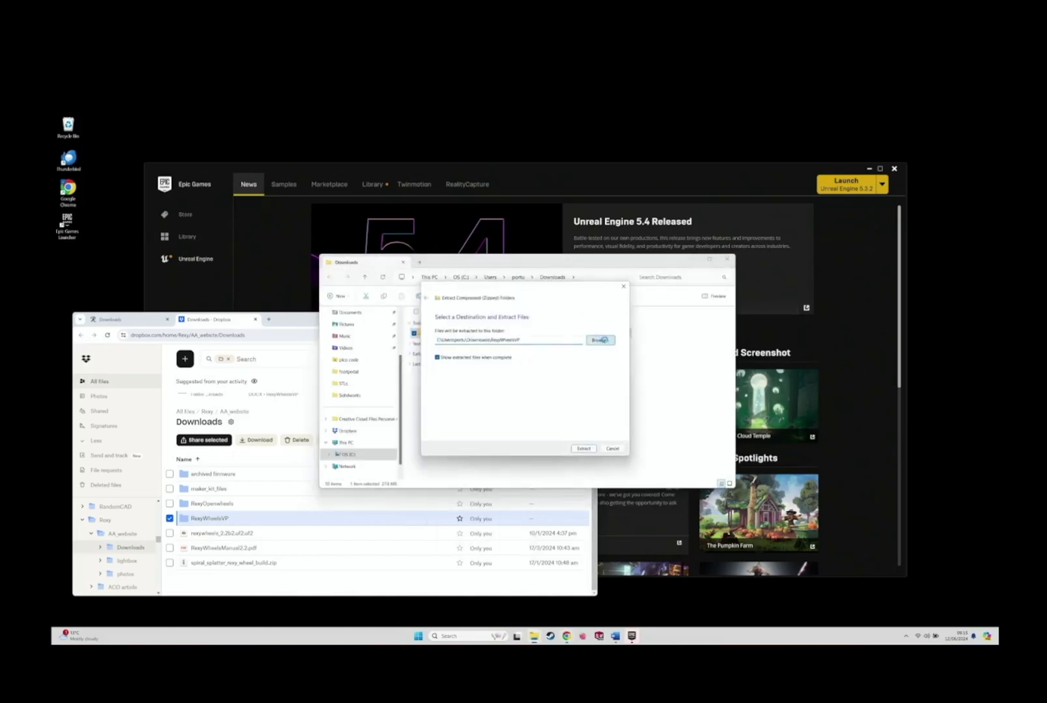
pyautogui.click(602, 341)
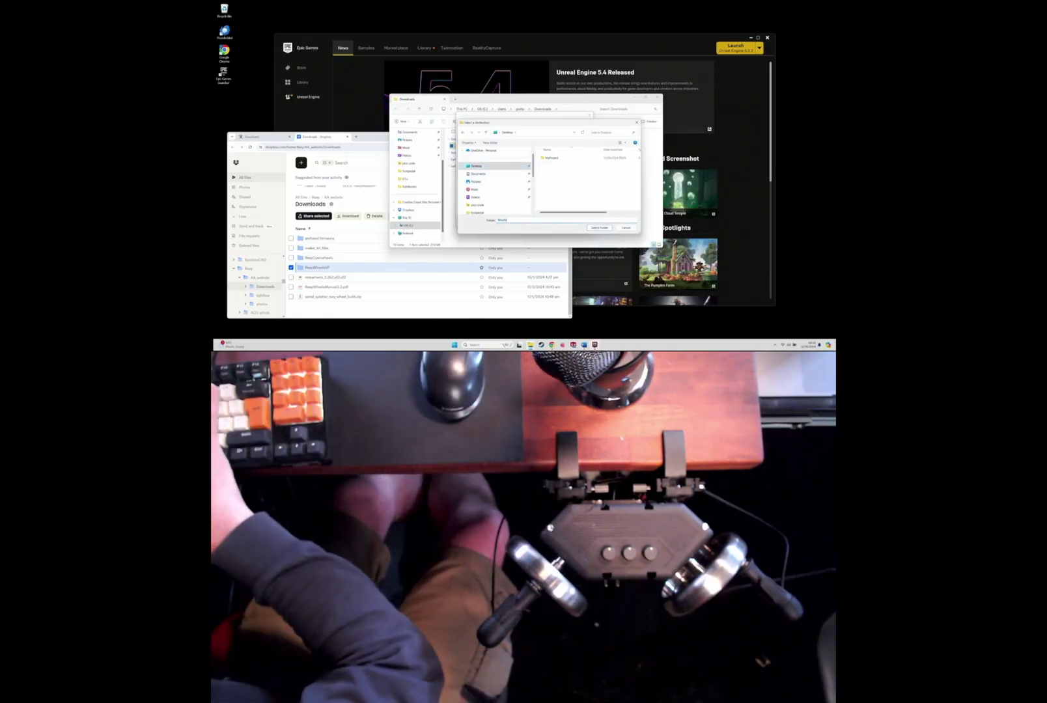
pyautogui.write('RexyWheelsVP')
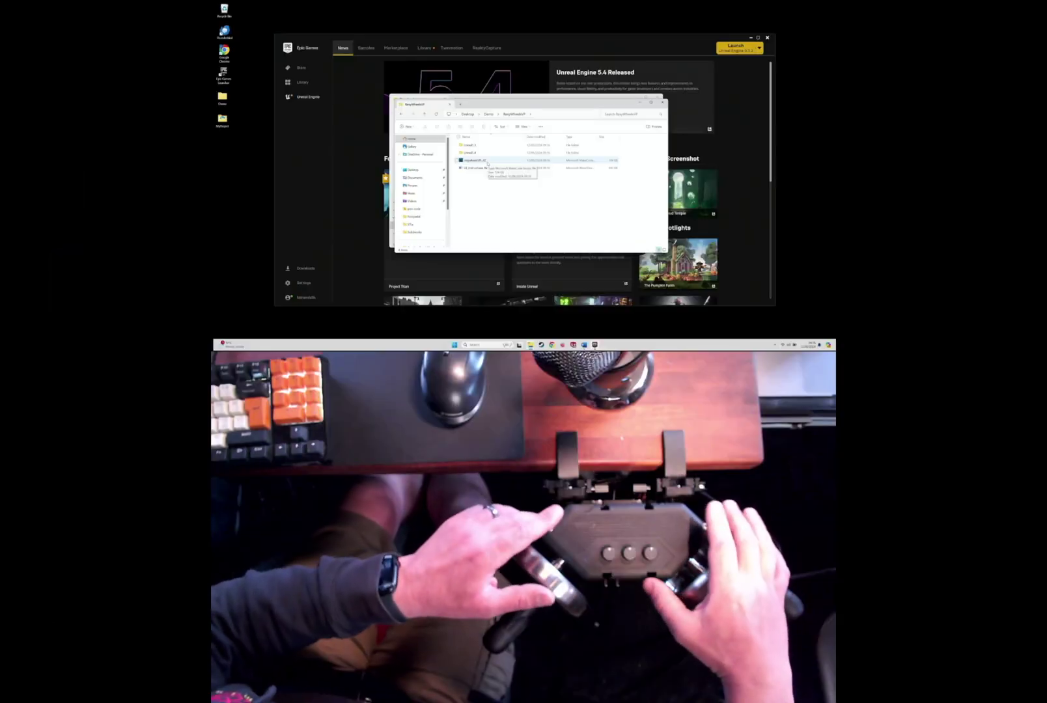
# Select the reasywheelsVP.uf2 wheel firmware file in the extracted folder
pyautogui.click(487, 161)
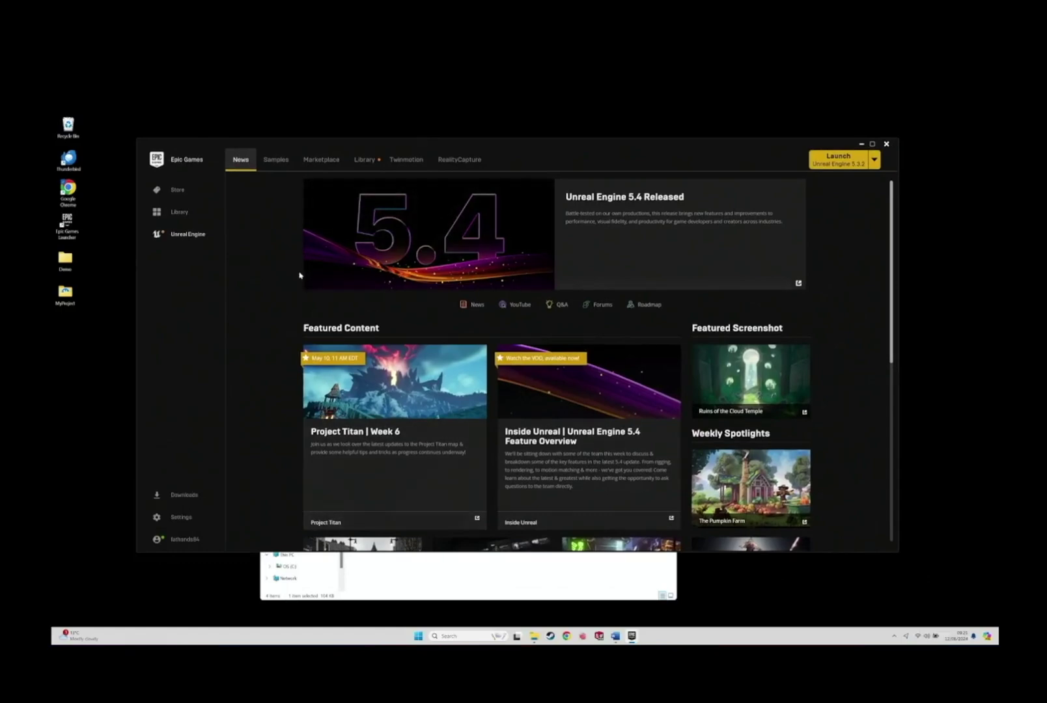
# Create RexyDemo from the Film/Video & Live Events Virtual Production template in Desktop\DemoProject
pyautogui.click(835, 158)
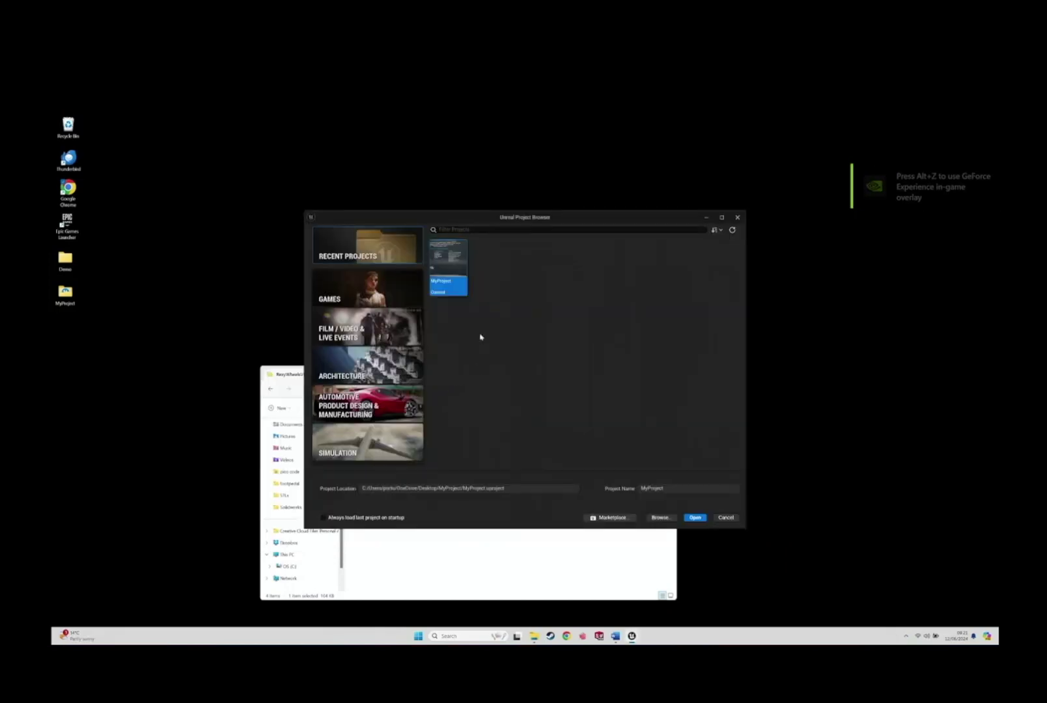
pyautogui.click(405, 331)
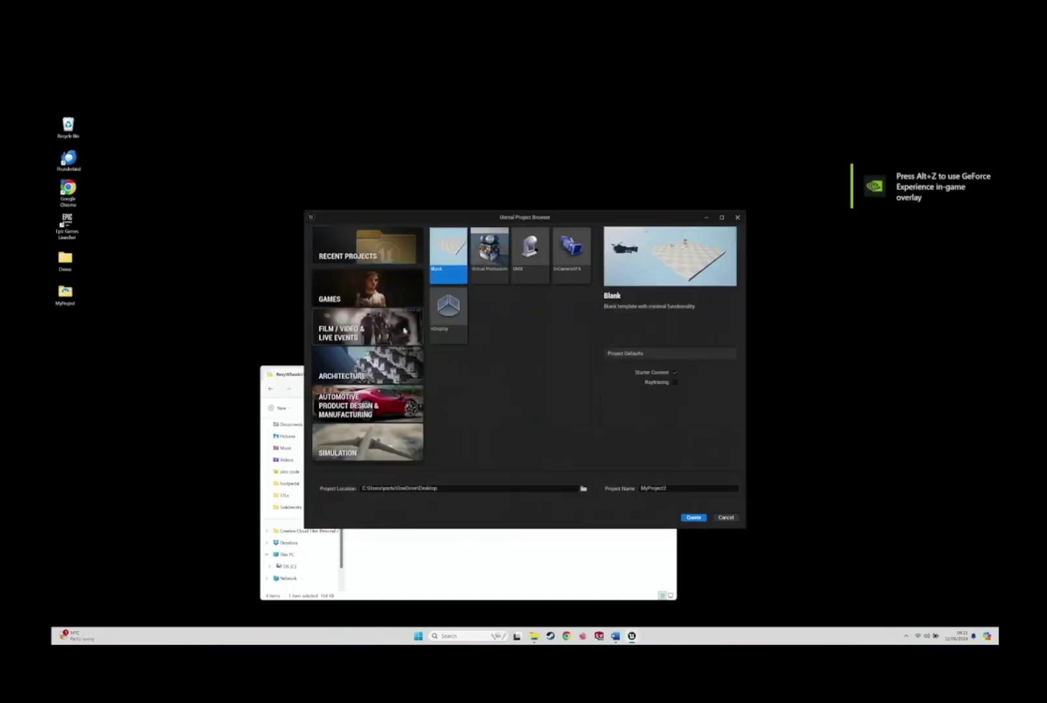
pyautogui.click(491, 262)
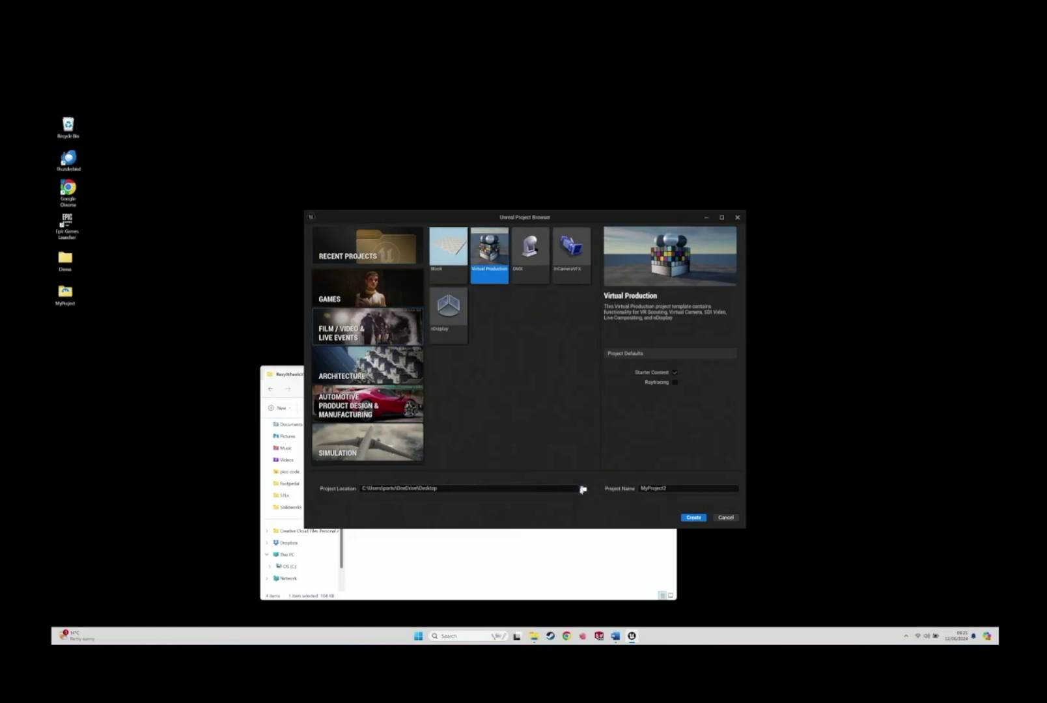
pyautogui.click(582, 490)
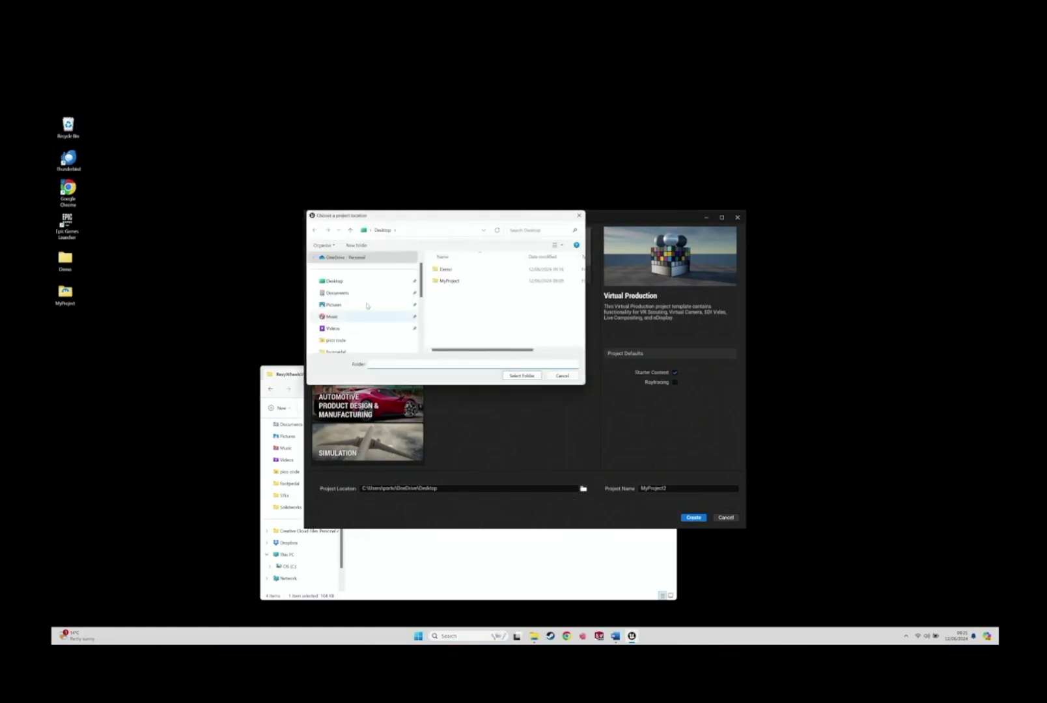
pyautogui.hotkey('ctrl', 'shift', 'n')
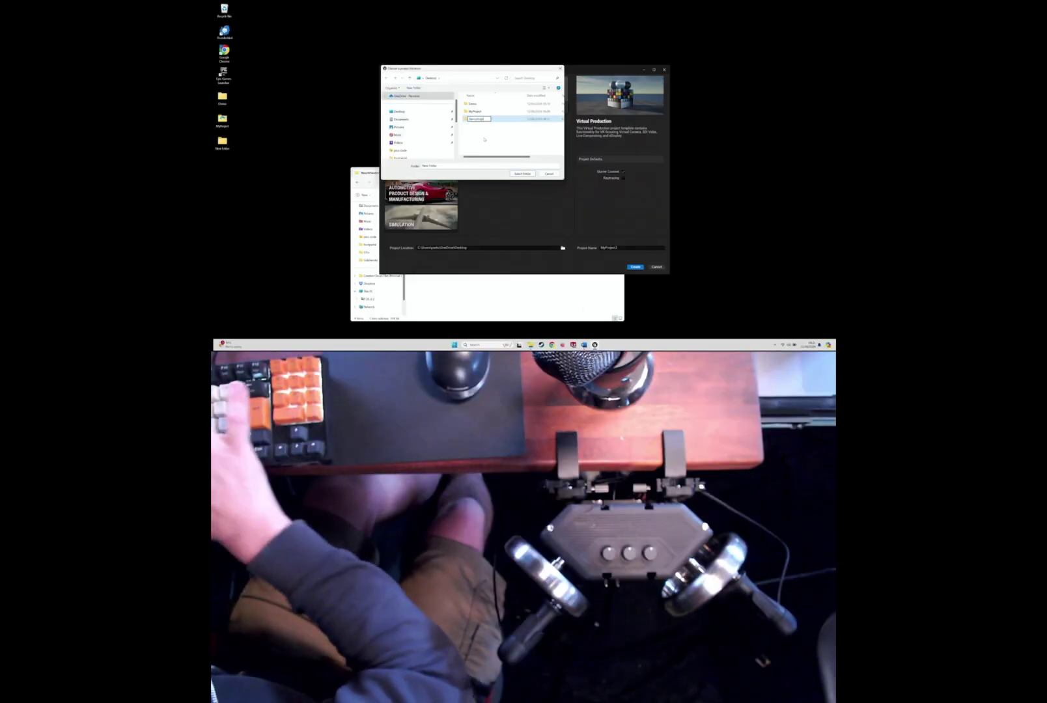
pyautogui.write('DemoProject')
pyautogui.press('Return')
pyautogui.click(521, 375)
pyautogui.press('Tab')
pyautogui.write('ReeyDemo')
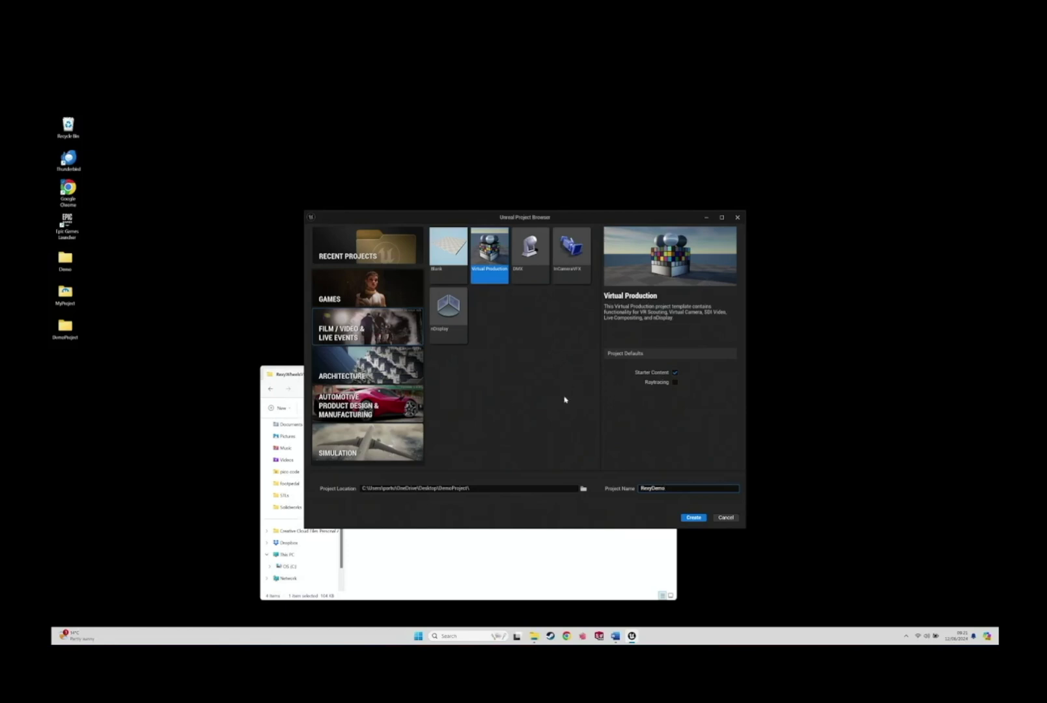
pyautogui.click(693, 519)
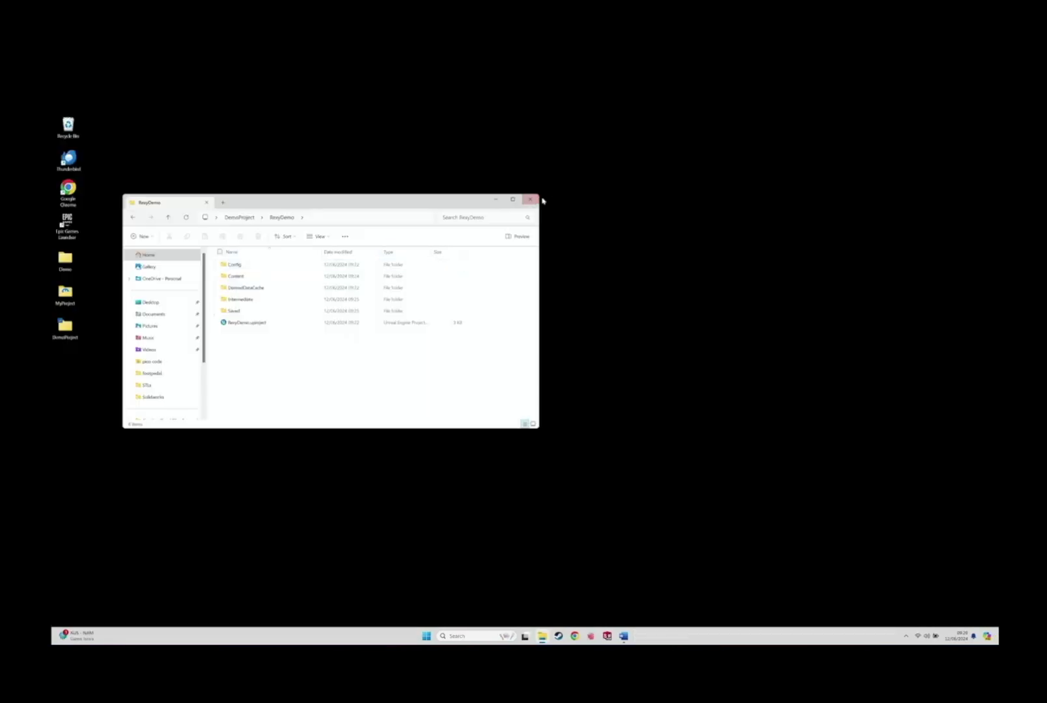
# Create a plugins folder inside DemoProject\RexyDemo
pyautogui.click(533, 200)
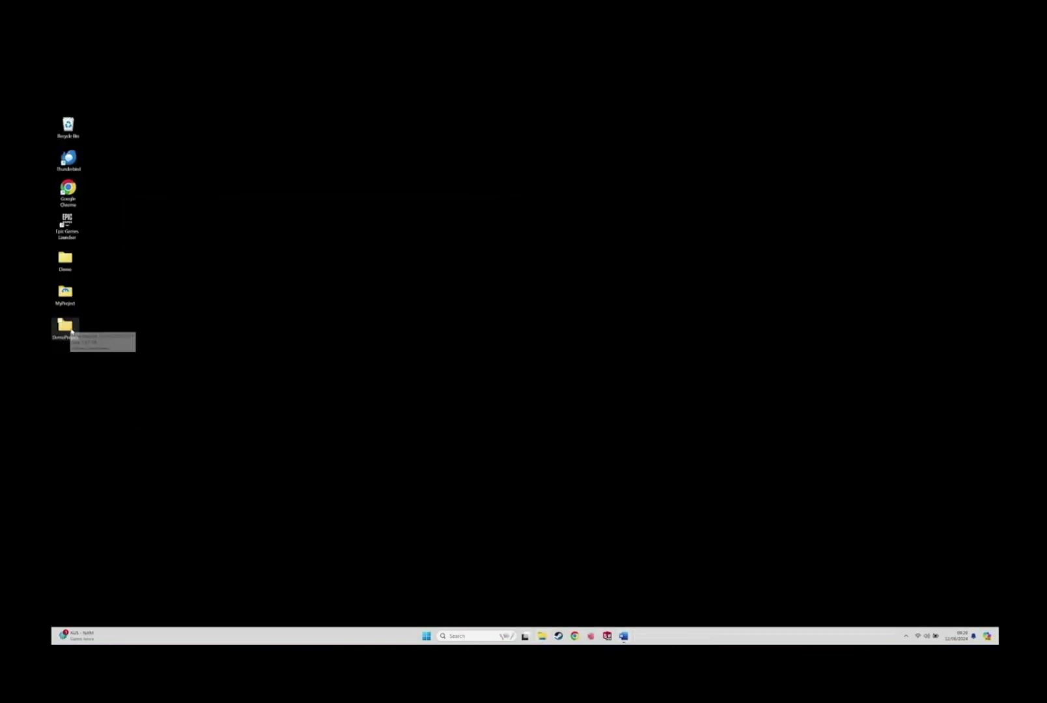
pyautogui.click(65, 328)
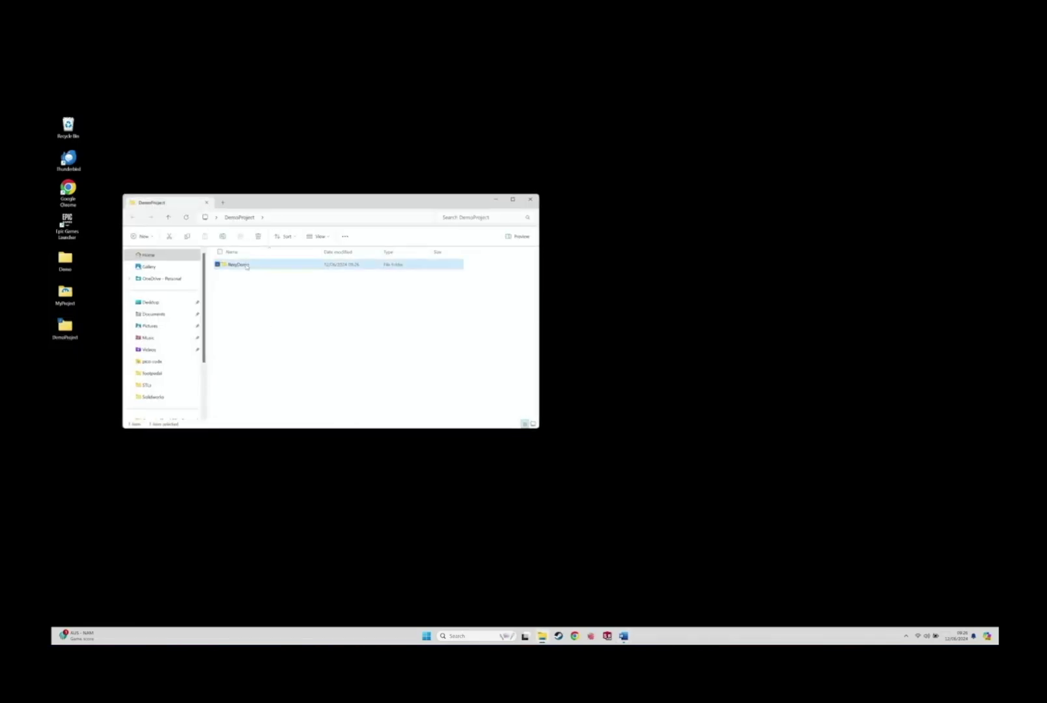
pyautogui.doubleClick(247, 267)
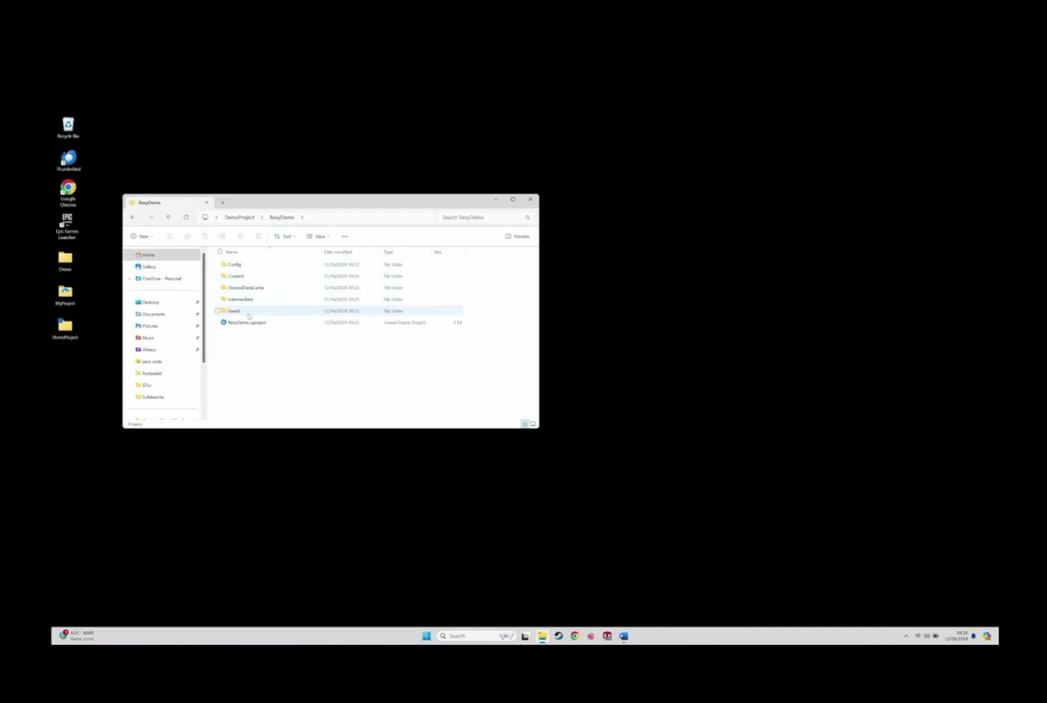
pyautogui.click(145, 238)
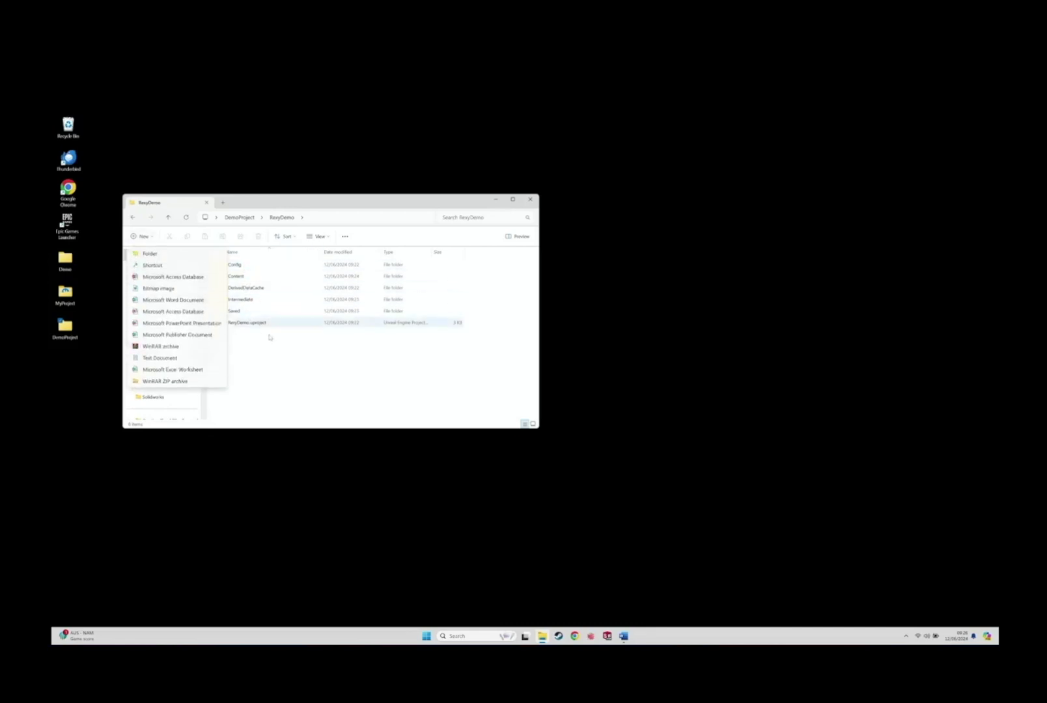
pyautogui.click(163, 254)
pyautogui.write('plugins')
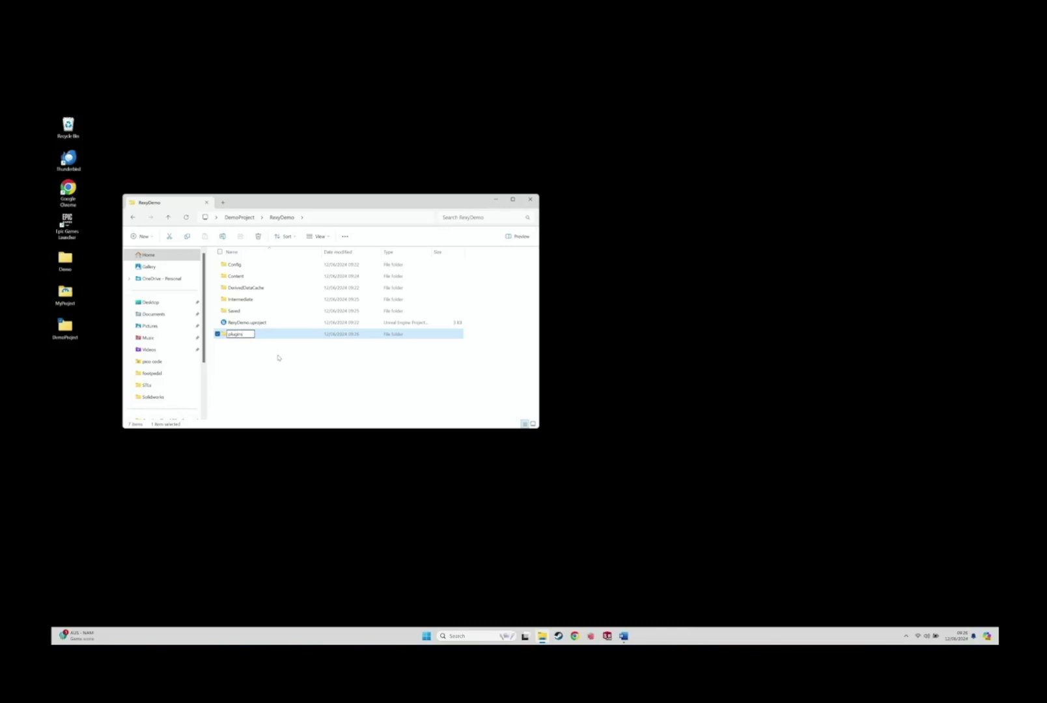
pyautogui.click(279, 356)
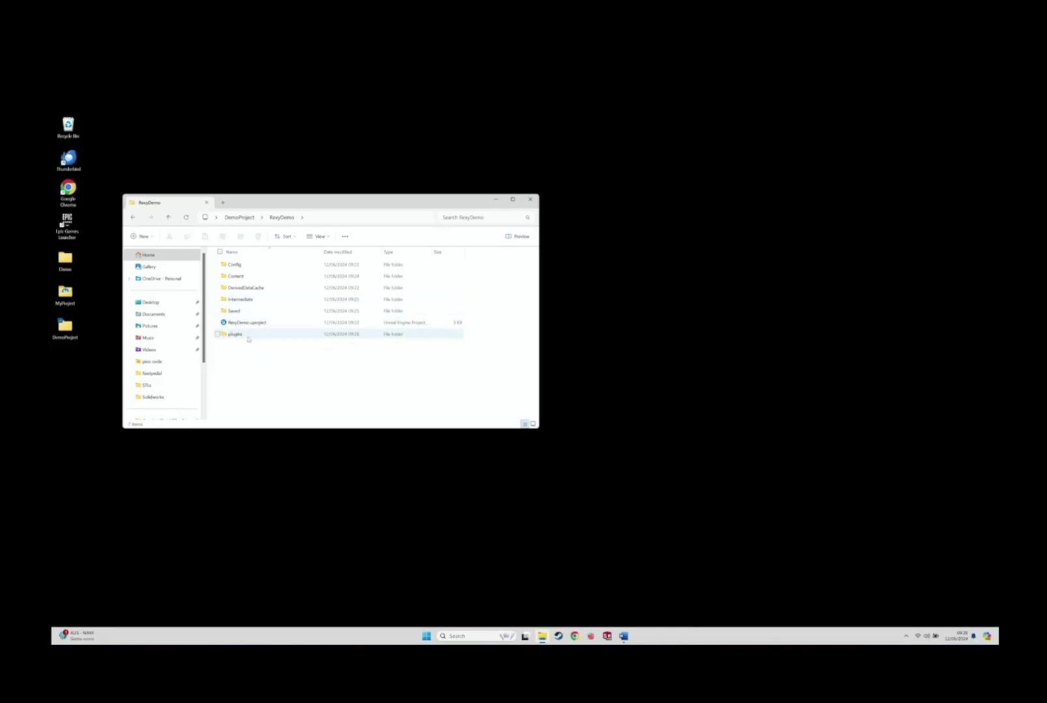
# Move RexyWheels from Demo\RexyWheelsVP\Unreal5.3 into RexyDemo's plugins folder
pyautogui.click(89, 265)
pyautogui.doubleClick(66, 260)
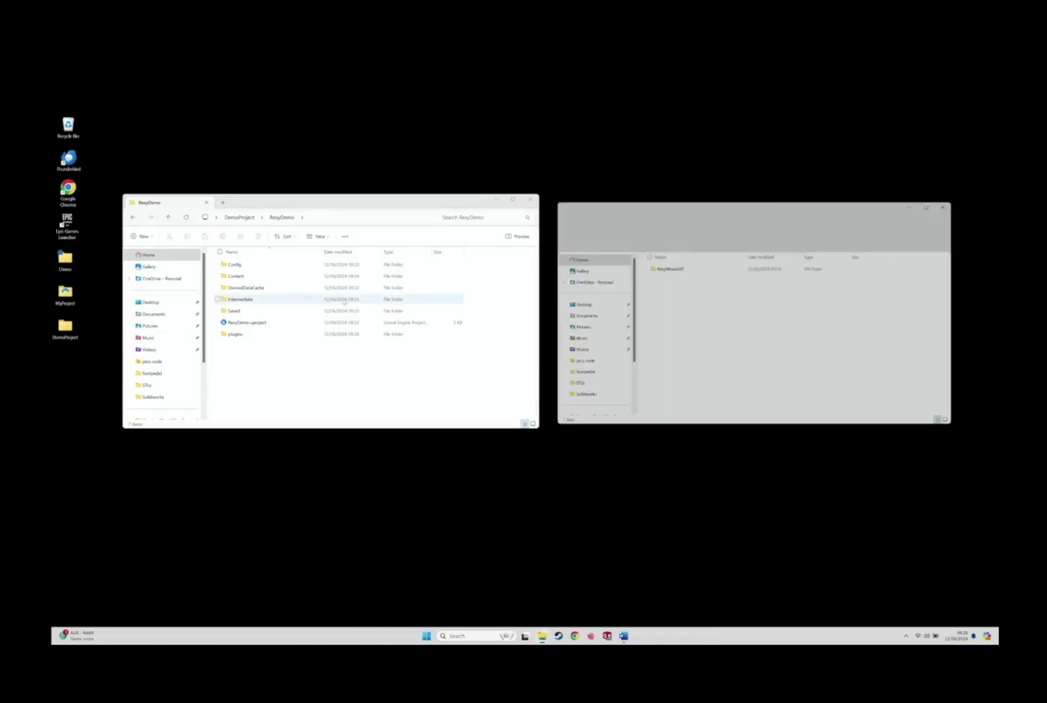
pyautogui.click(672, 272)
pyautogui.doubleClick(675, 274)
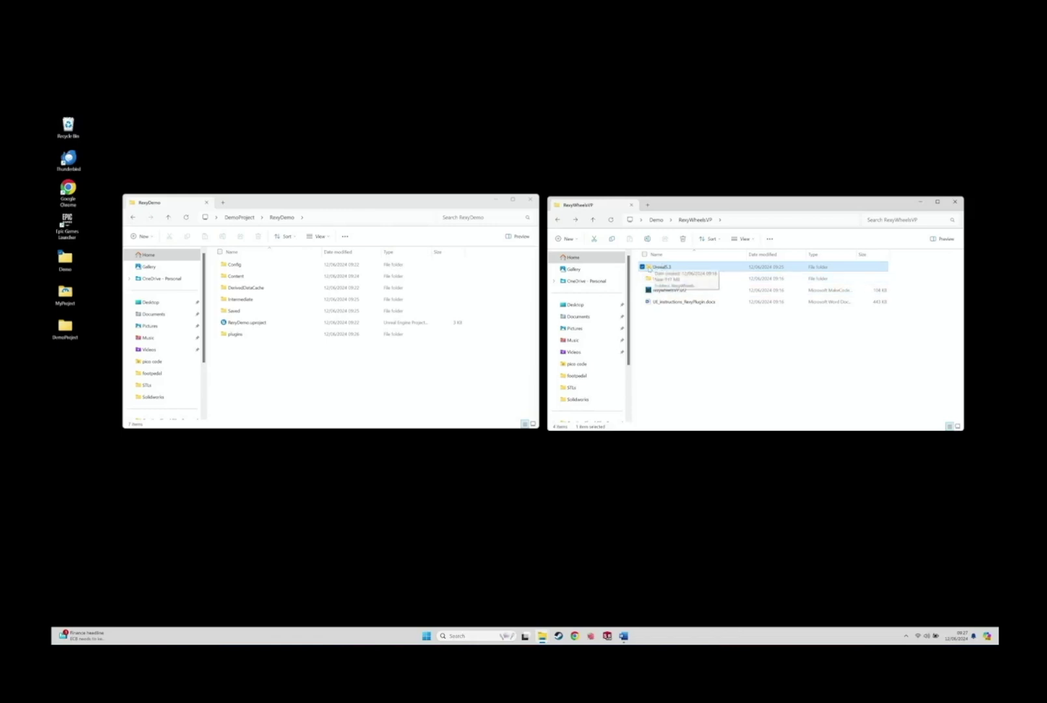
pyautogui.doubleClick(650, 270)
pyautogui.moveTo(652, 270); pyautogui.dragTo(232, 334)
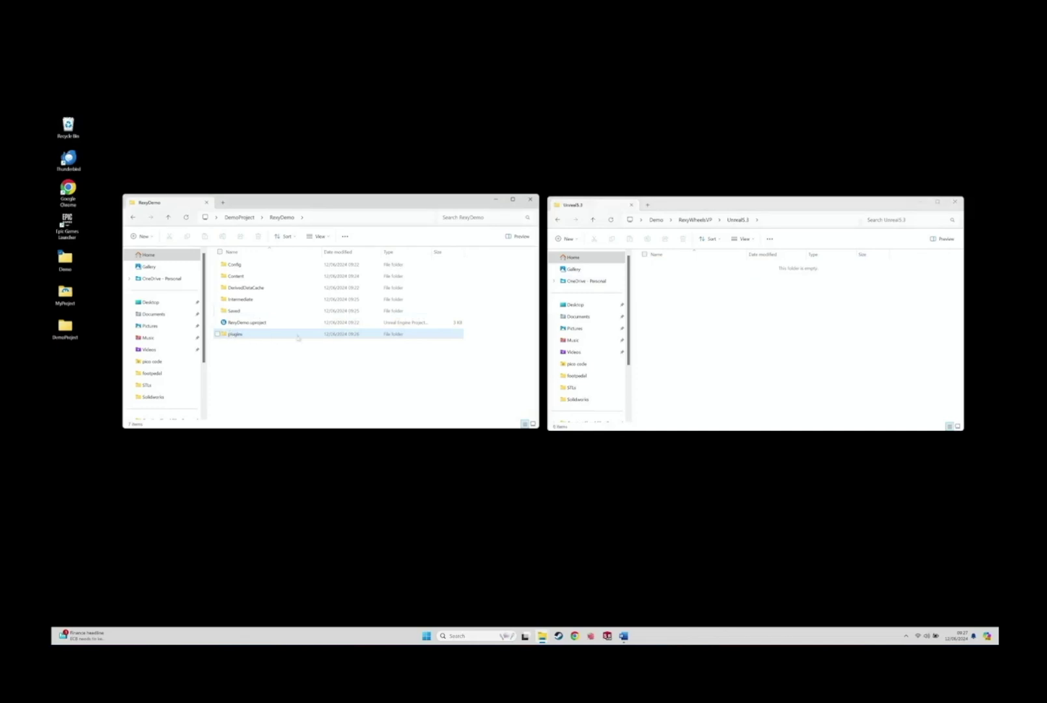
pyautogui.click(631, 205)
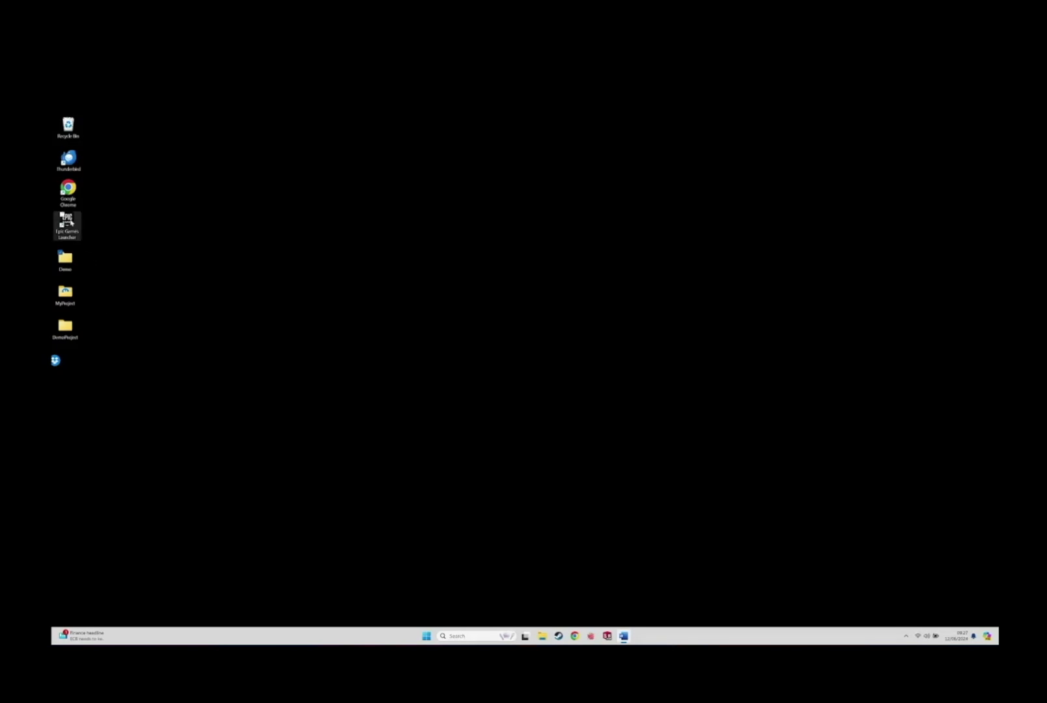
# Open the RexyDemo project from the Epic Games Launcher Library
pyautogui.doubleClick(71, 224)
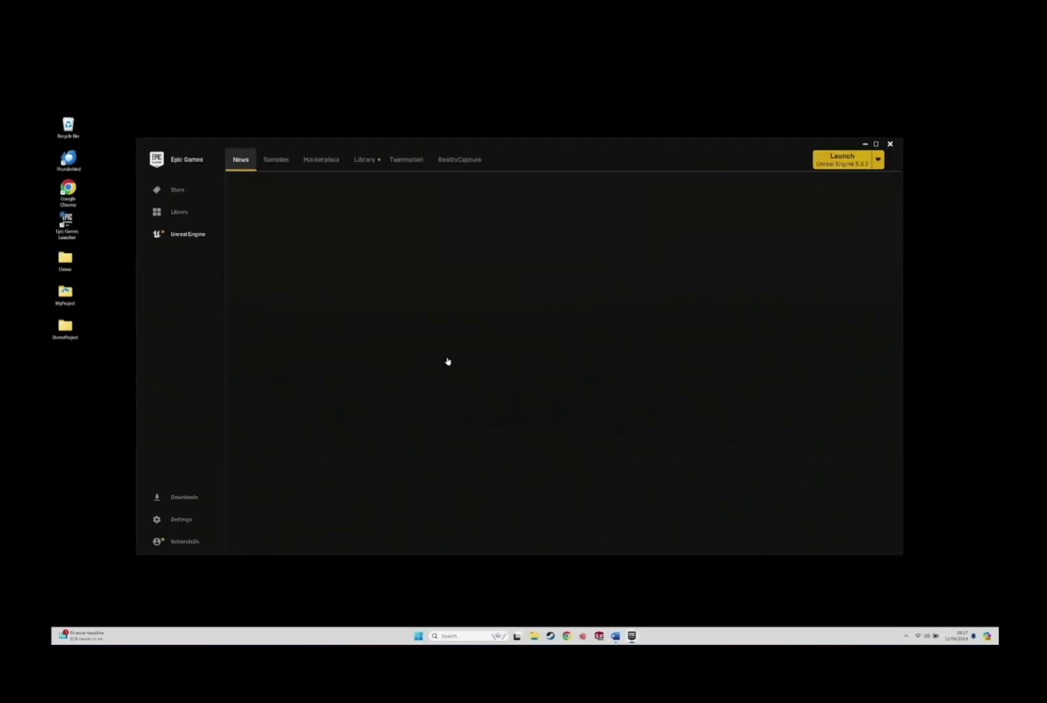
pyautogui.click(364, 160)
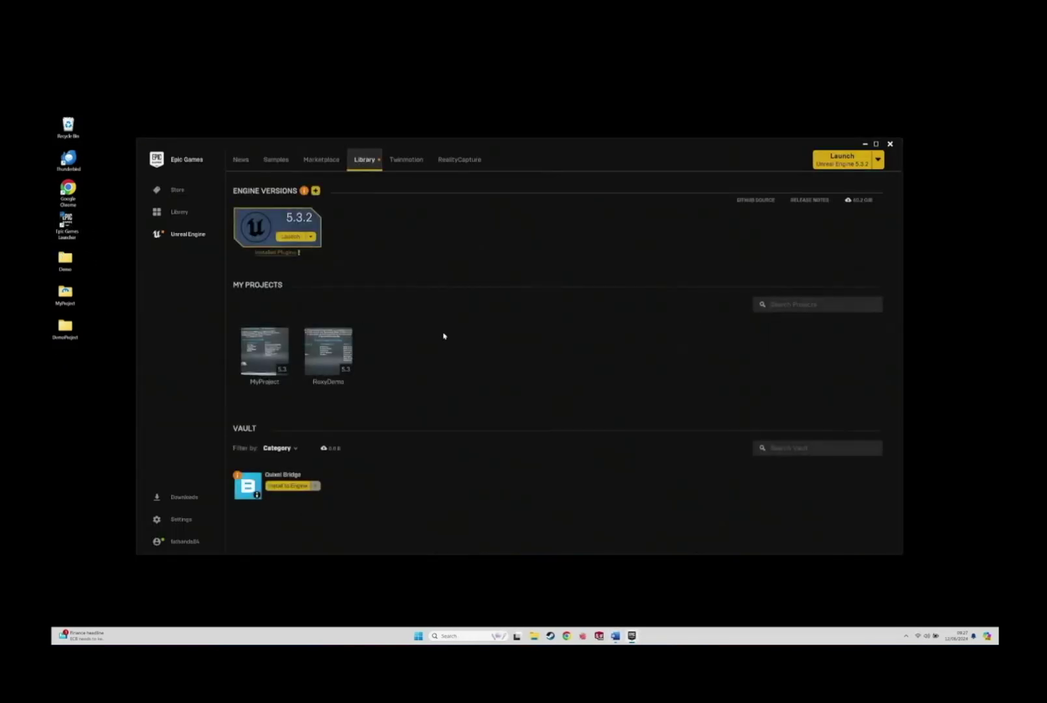
pyautogui.doubleClick(348, 357)
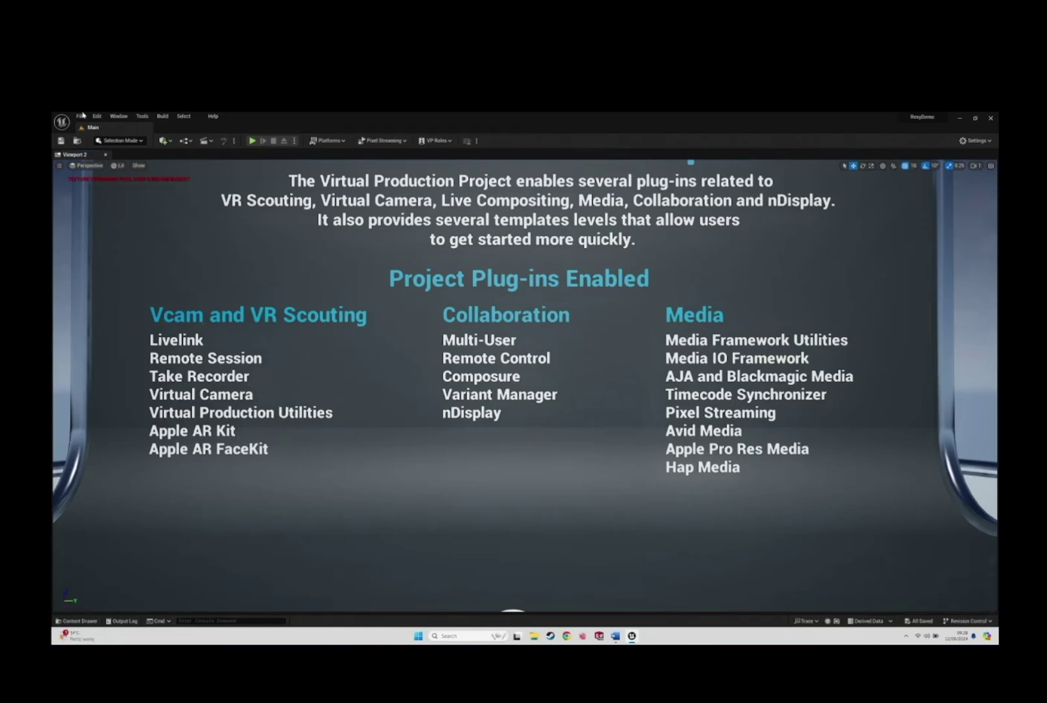
# Enable the Windows RawInput and beta LiveLinkCamera plugins in the Plugins window
pyautogui.click(96, 116)
pyautogui.click(127, 244)
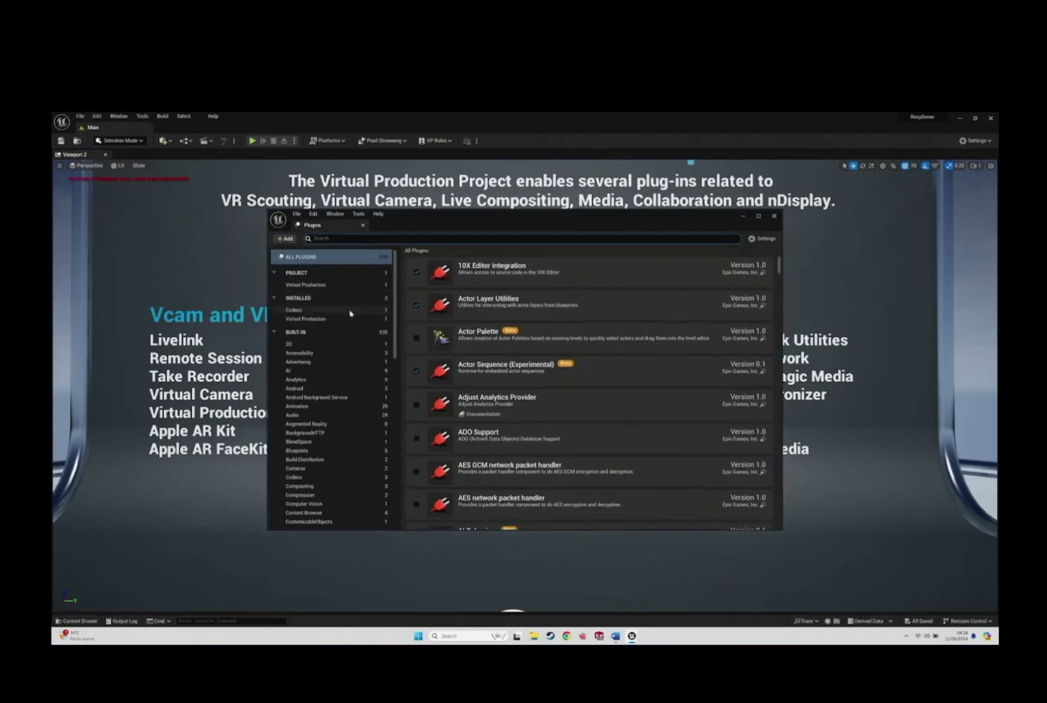
pyautogui.click(308, 274)
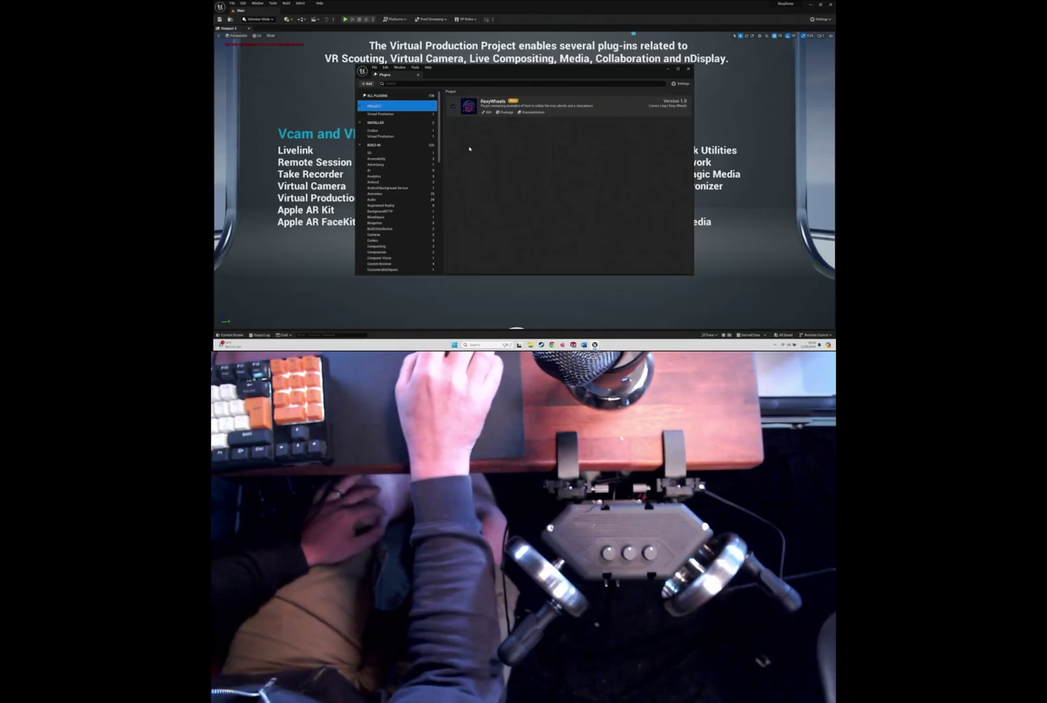
pyautogui.click(389, 96)
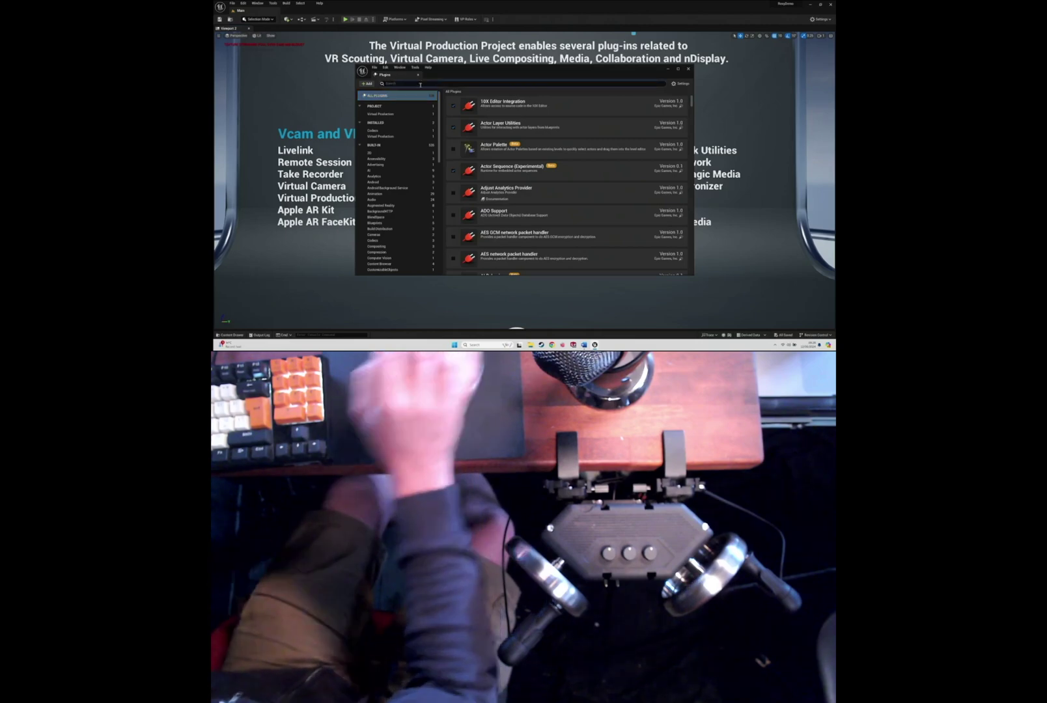
pyautogui.write('wheel')
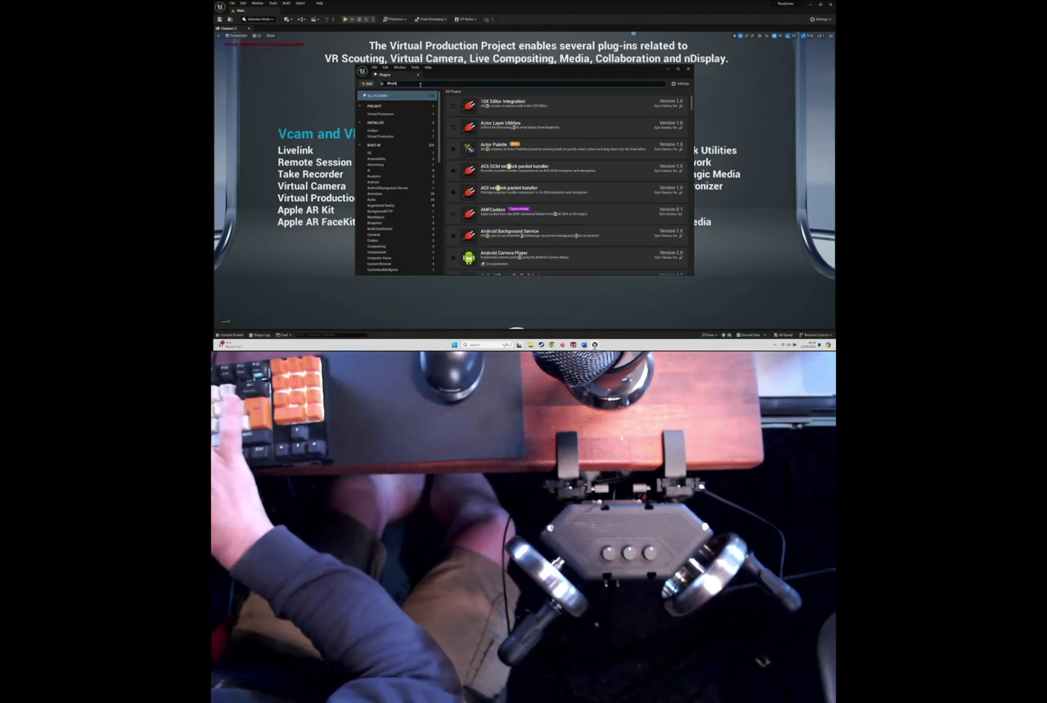
pyautogui.write('ws Raw')
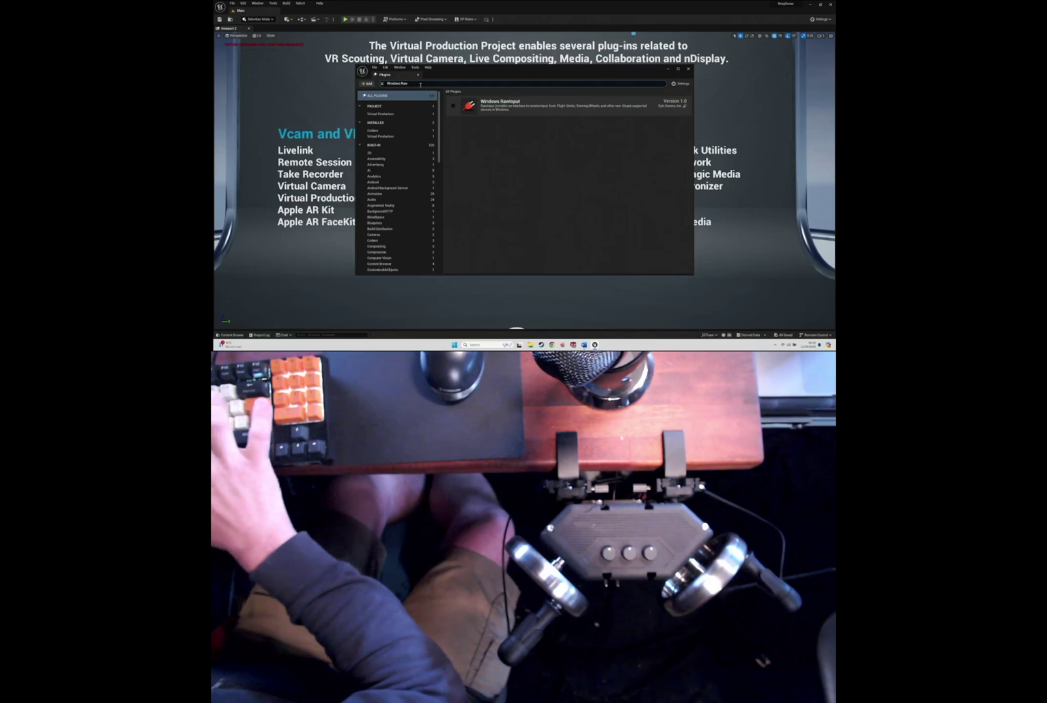
pyautogui.write(' Input')
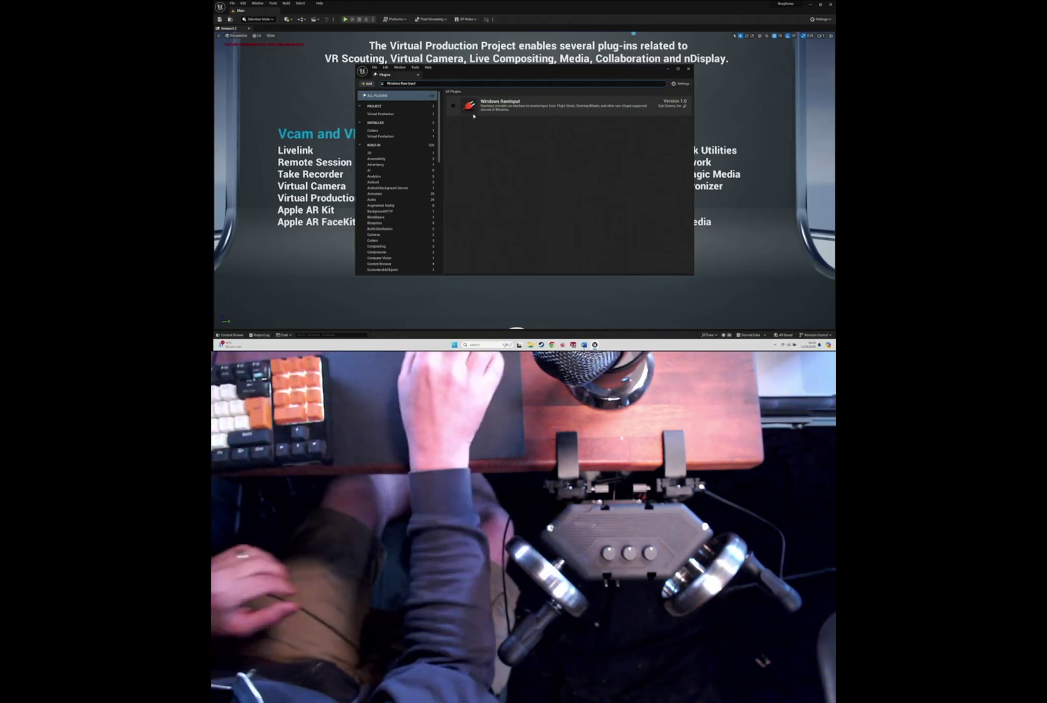
pyautogui.click(453, 105)
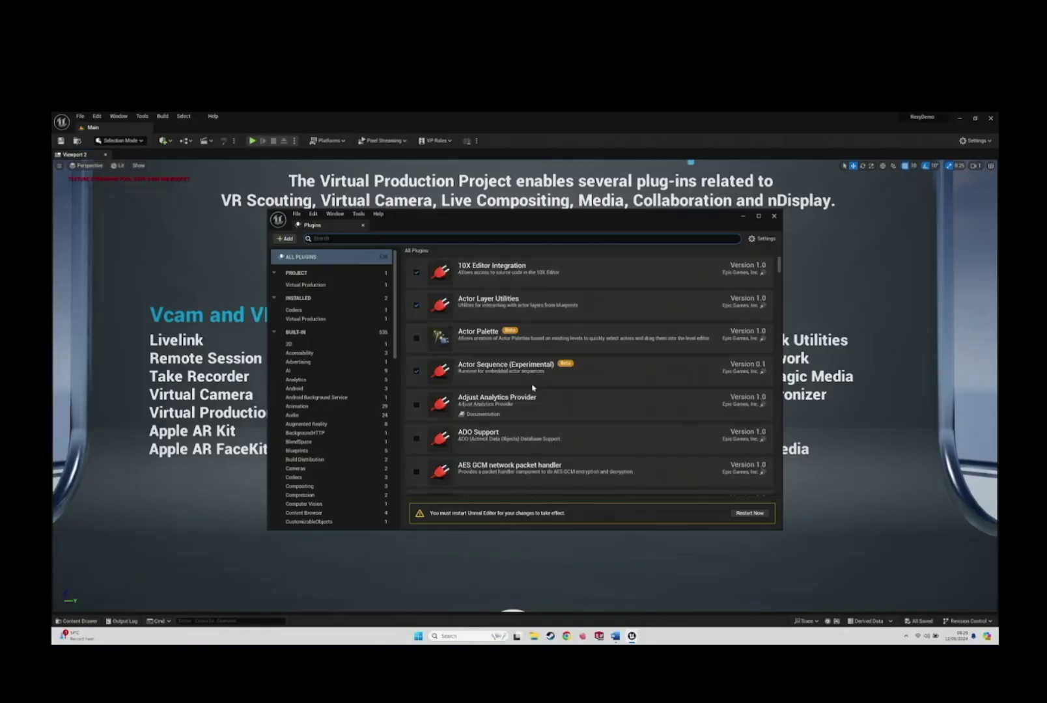
pyautogui.write('LiveLink')
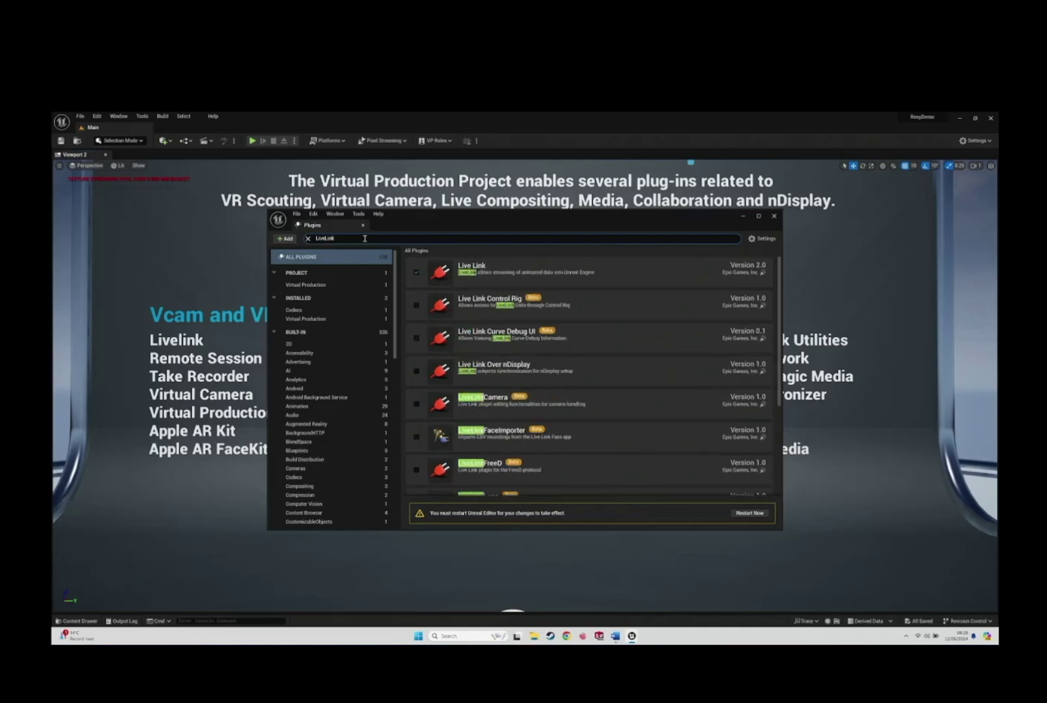
pyautogui.write(' Camera')
pyautogui.click(417, 273)
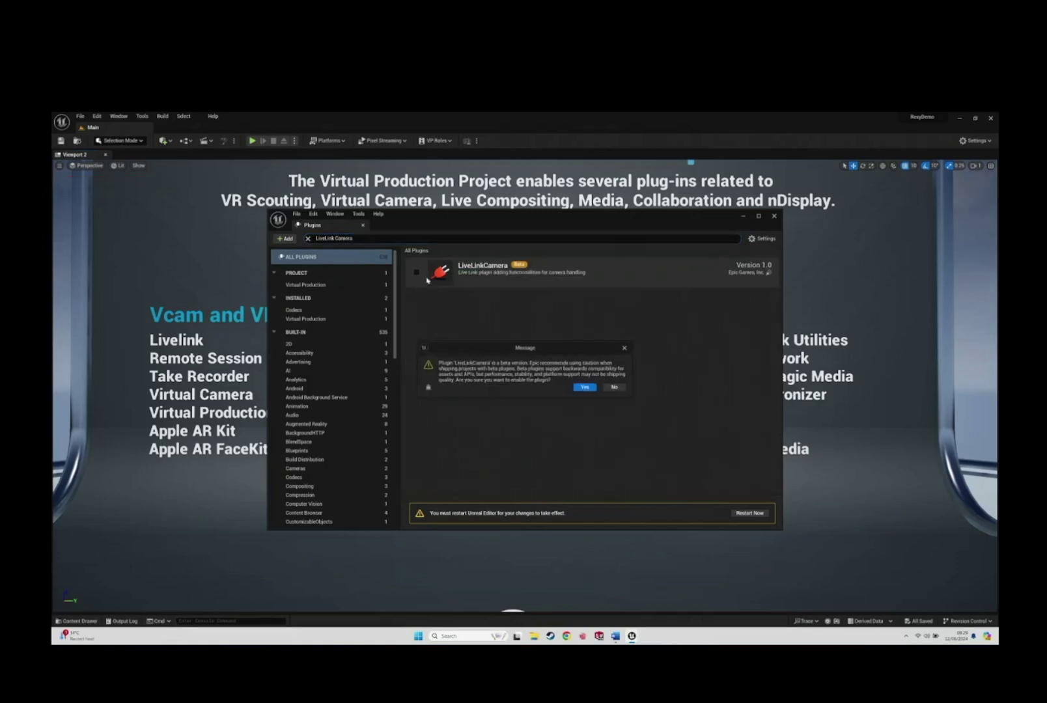
pyautogui.click(586, 389)
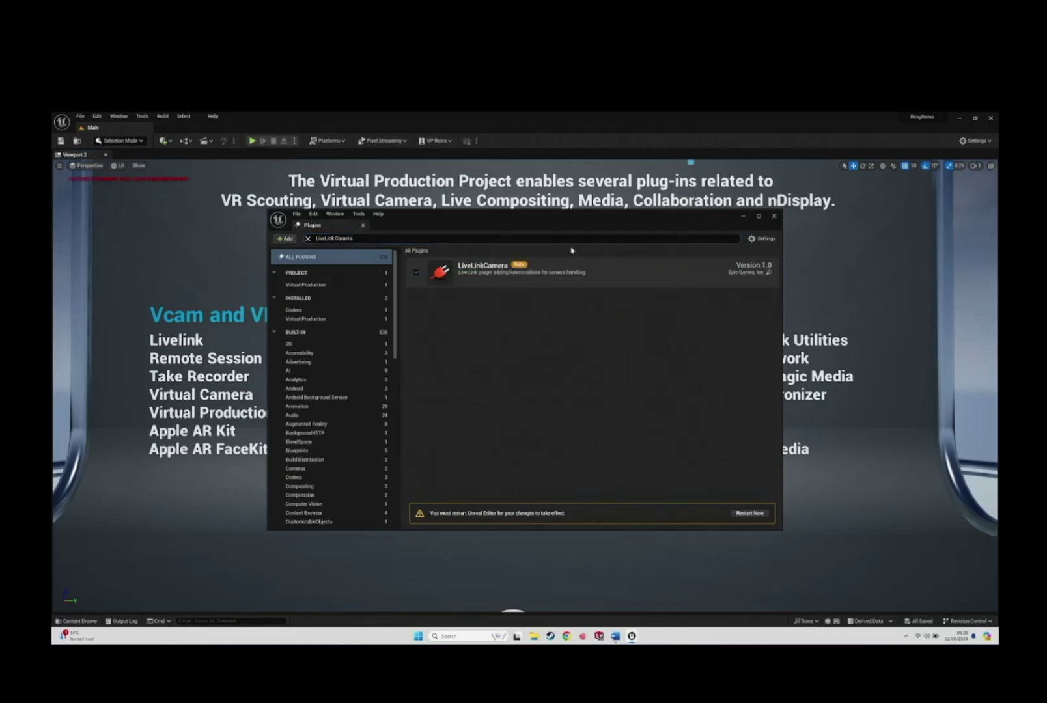
pyautogui.click(772, 218)
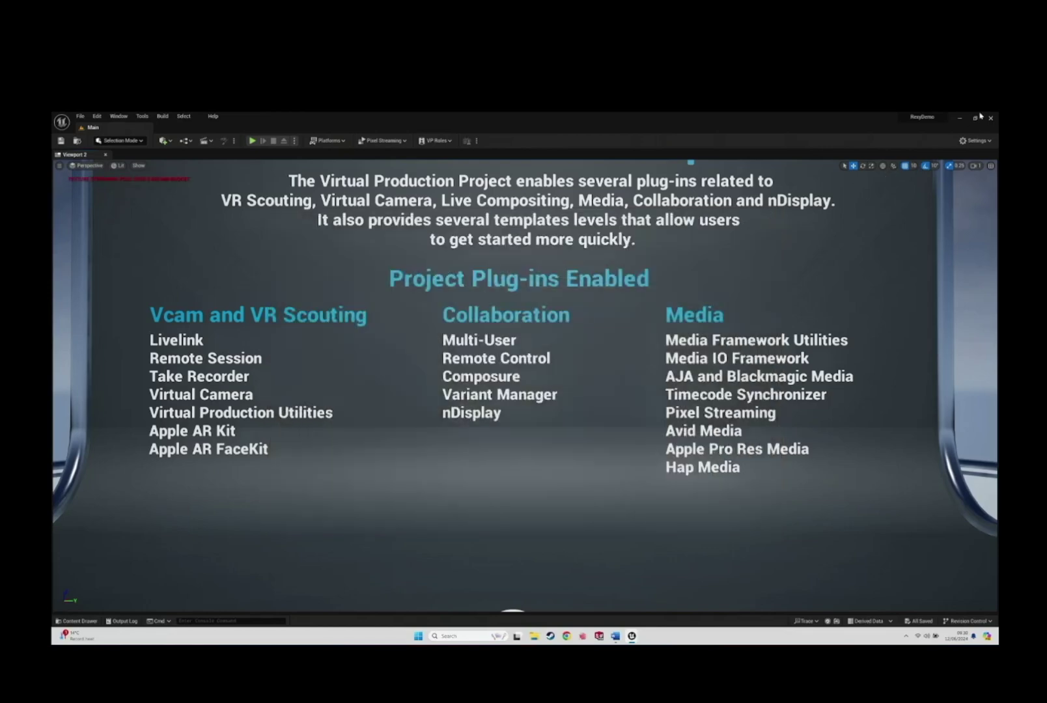
# Restart the editor by relaunching RexyDemo from the Launcher Library
pyautogui.click(990, 118)
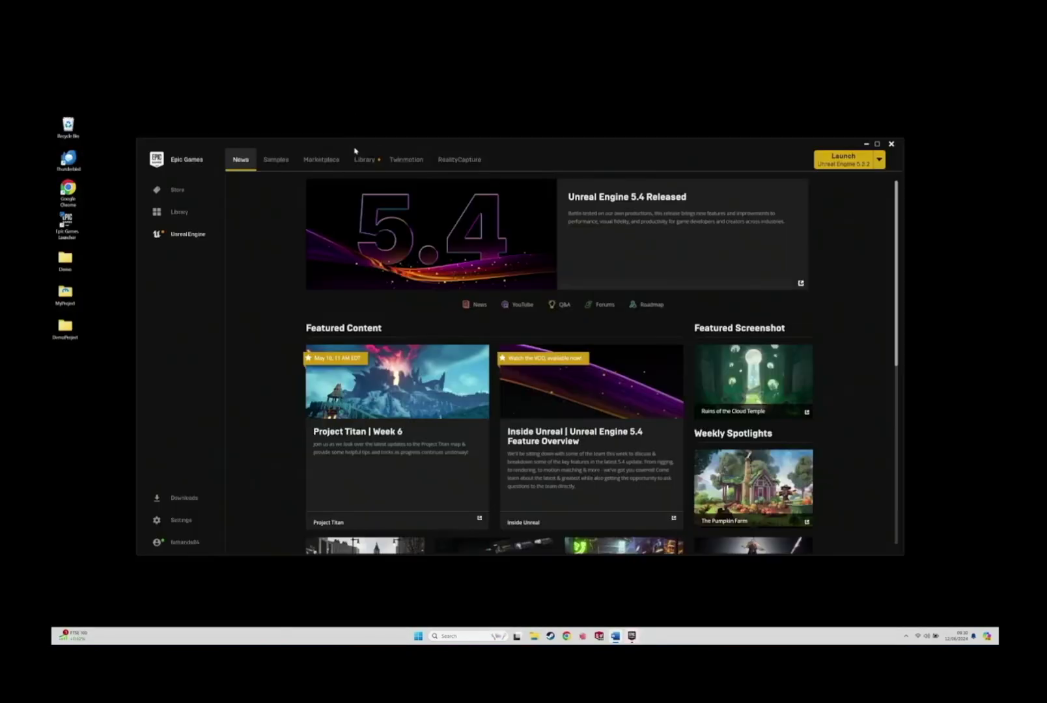
pyautogui.click(364, 160)
pyautogui.doubleClick(334, 371)
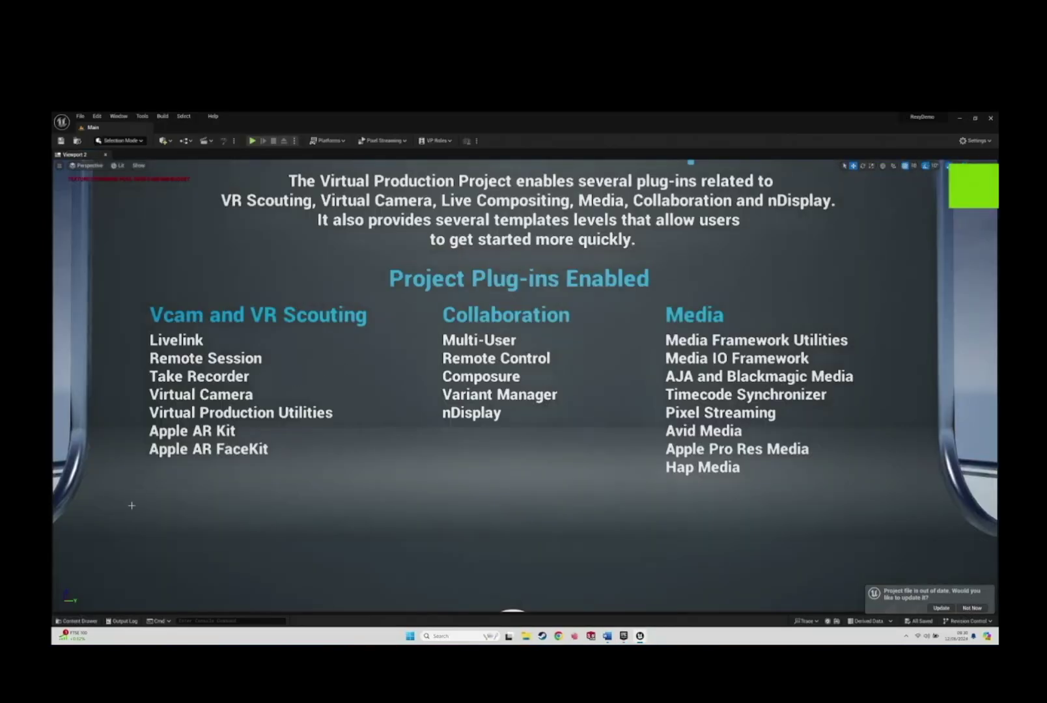
# Turn on Show Plugin Content in the Content Drawer settings
pyautogui.click(82, 622)
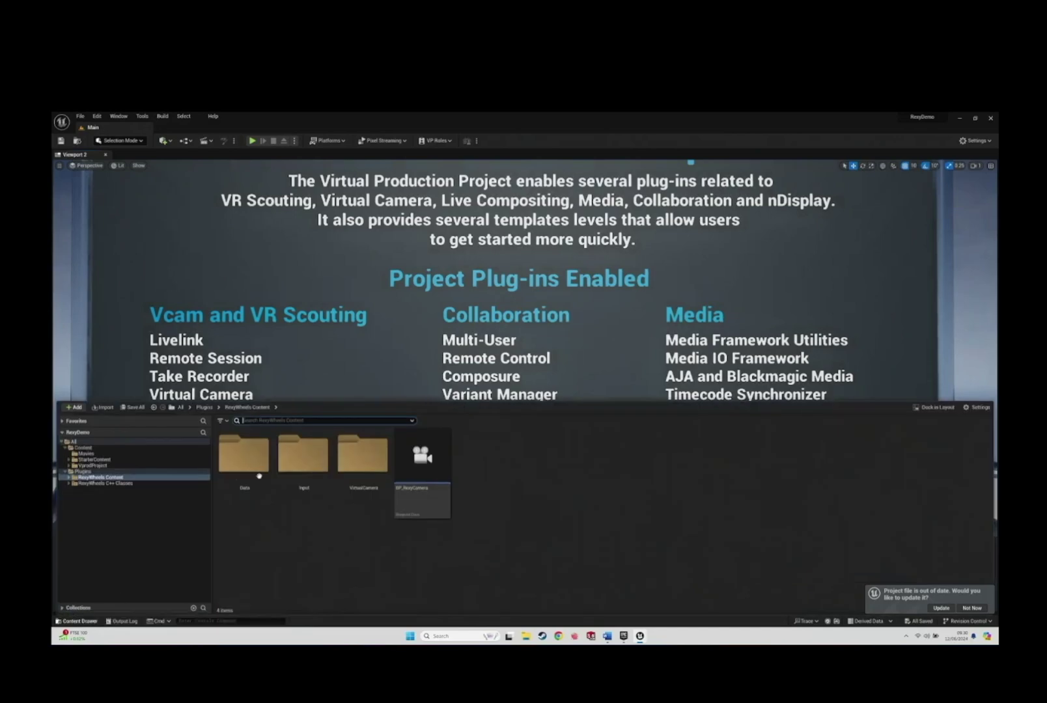
pyautogui.click(970, 408)
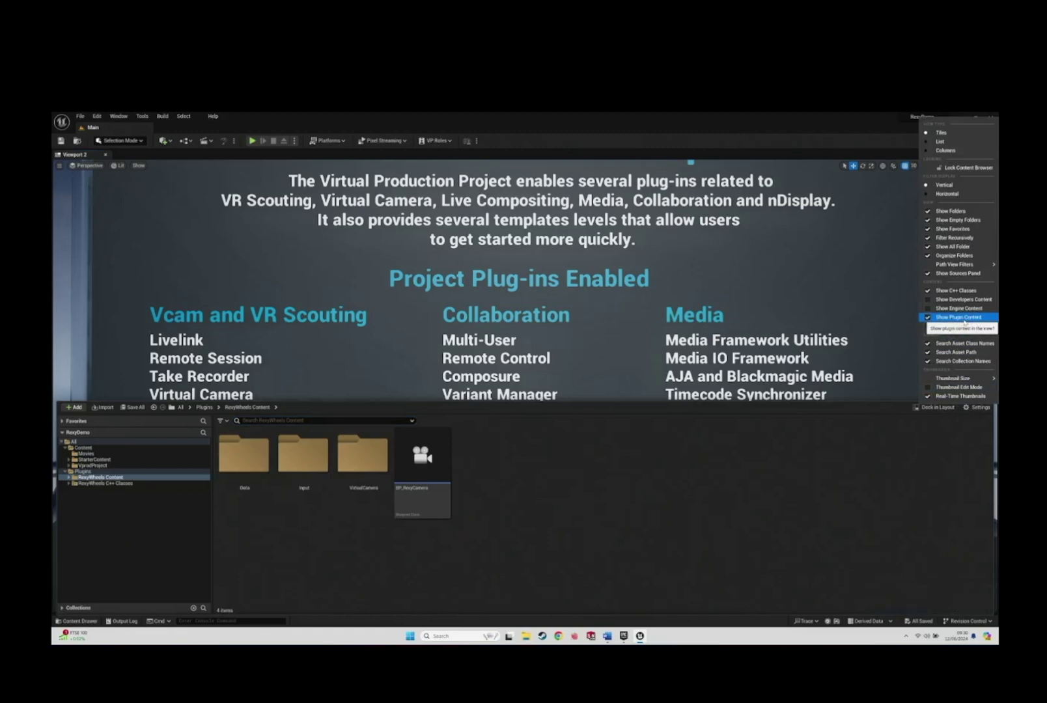
pyautogui.click(958, 317)
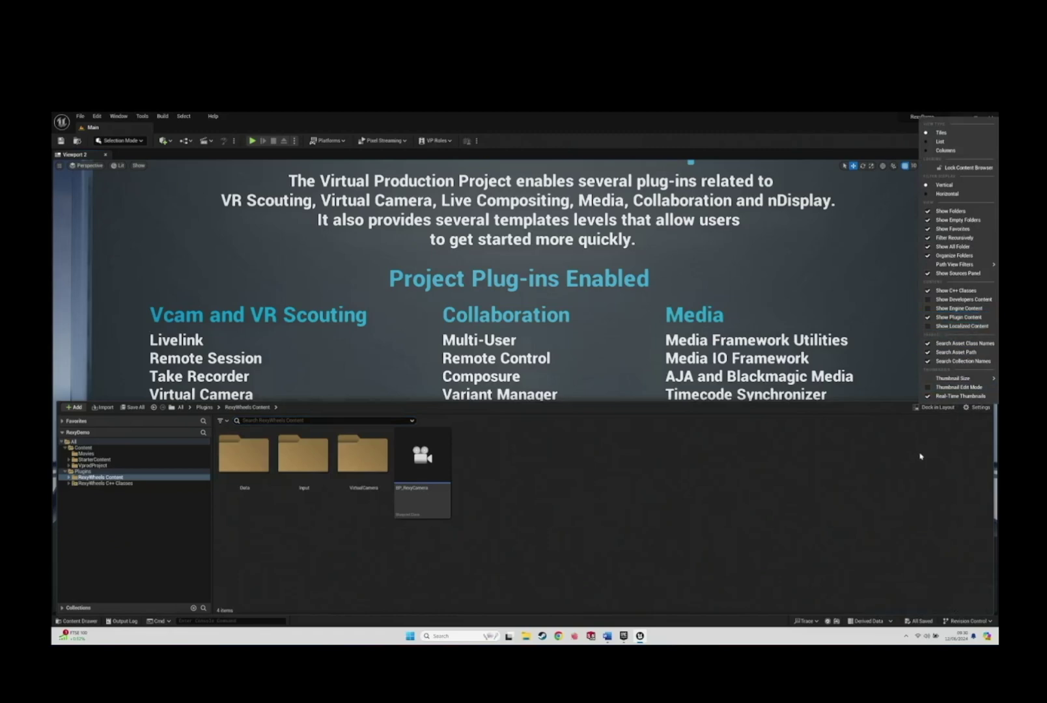
pyautogui.click(920, 457)
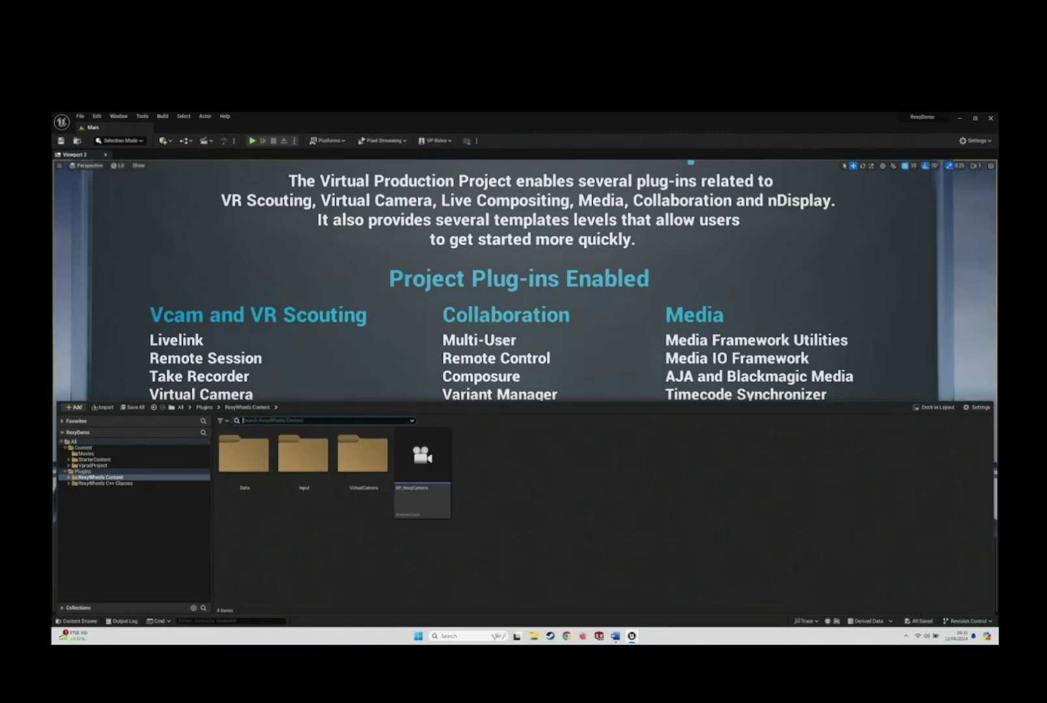
pyautogui.hotkey('ctrl', 'space')
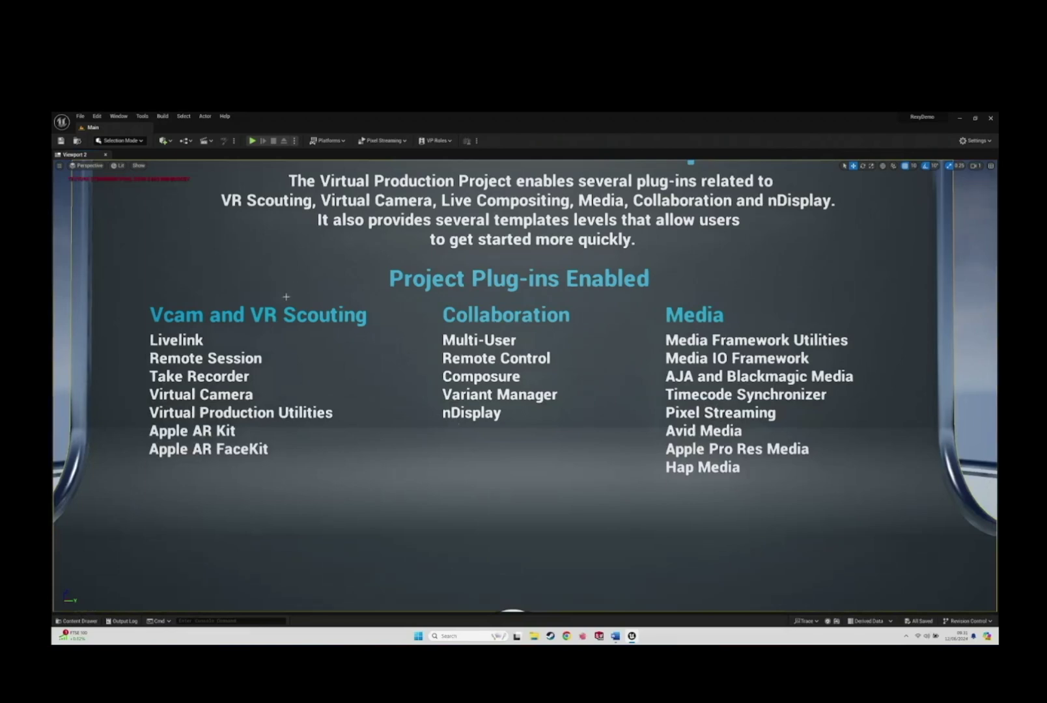
# Add a new device entry under Raw Input Device Configurations in Project Settings
pyautogui.click(97, 116)
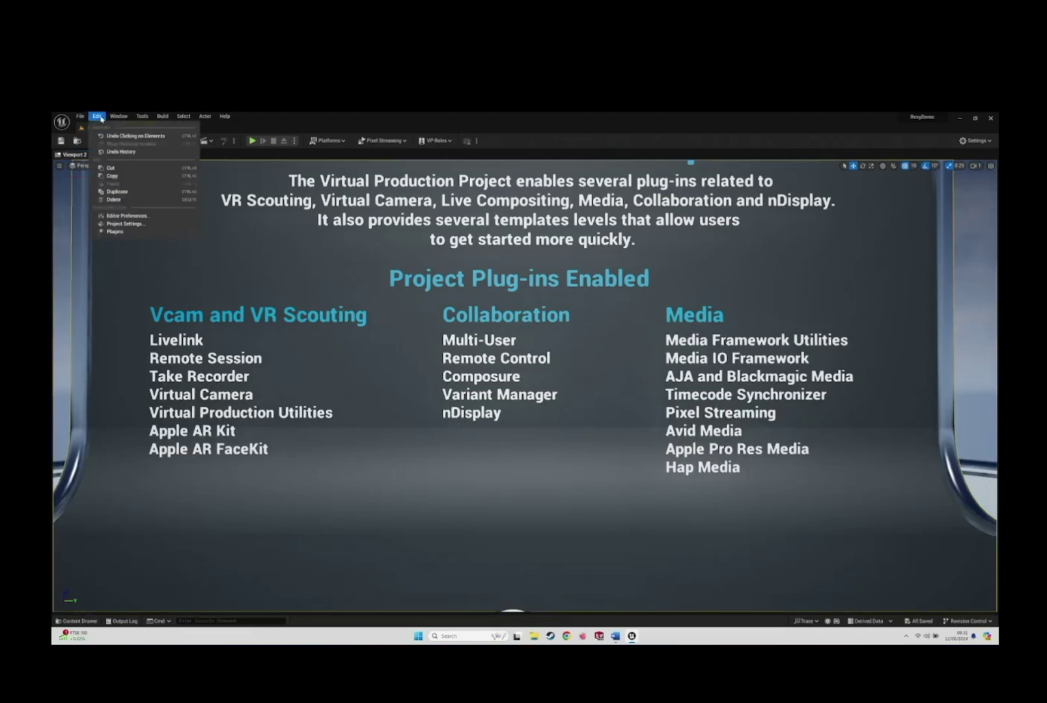
pyautogui.click(125, 224)
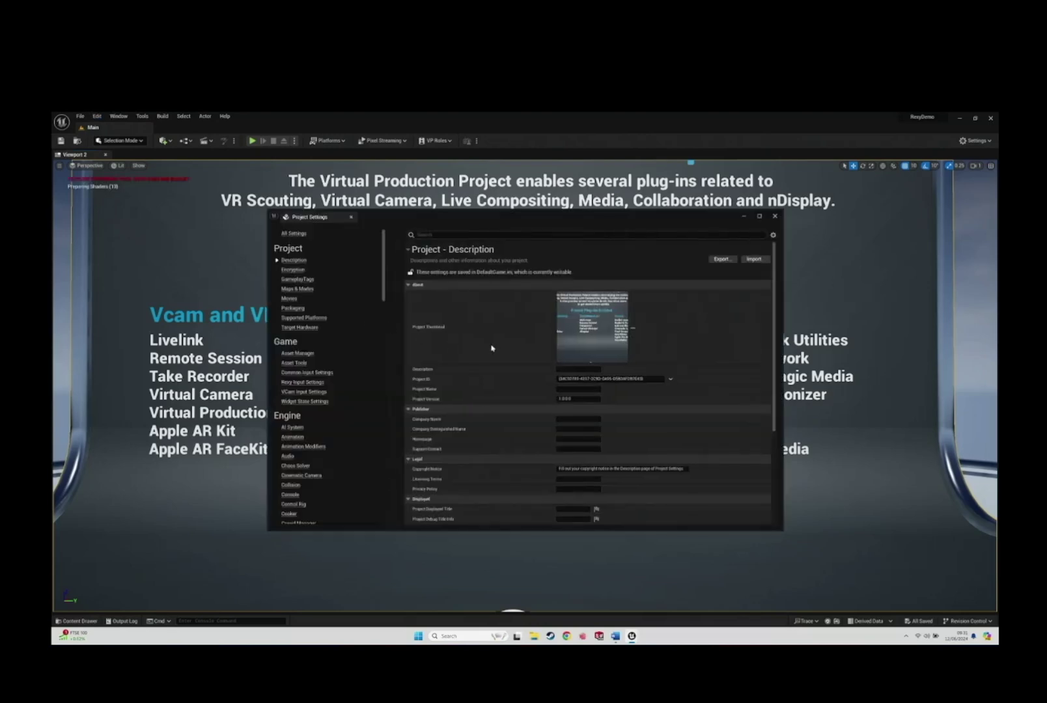
pyautogui.scroll(-1, 384, 260)
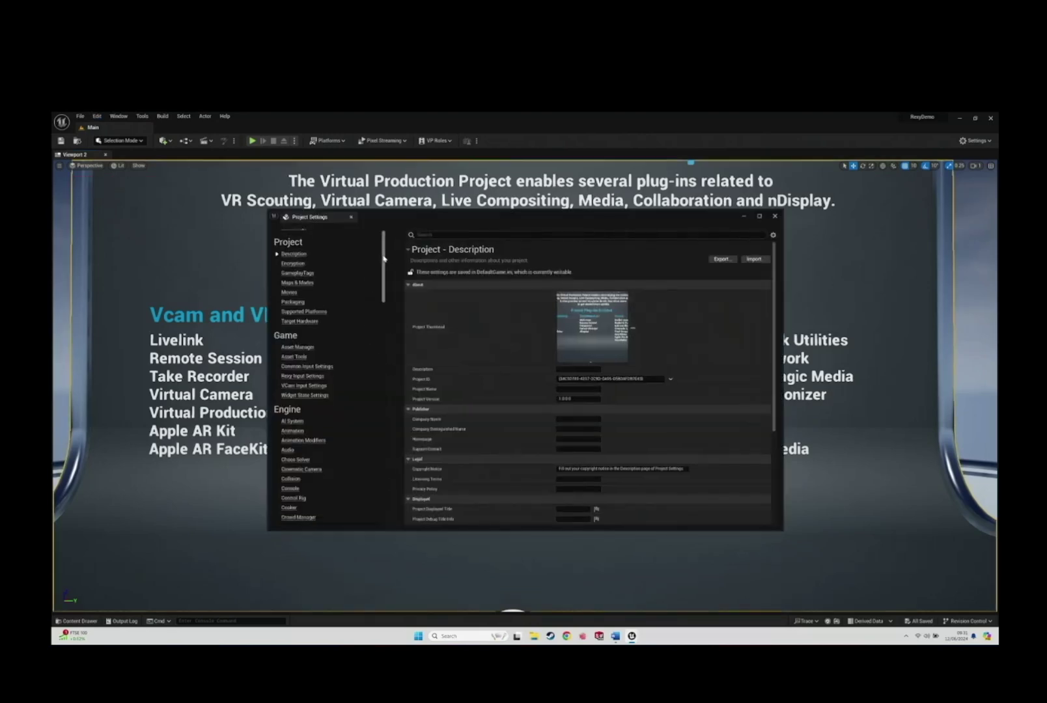
pyautogui.moveTo(383, 258); pyautogui.dragTo(365, 475)
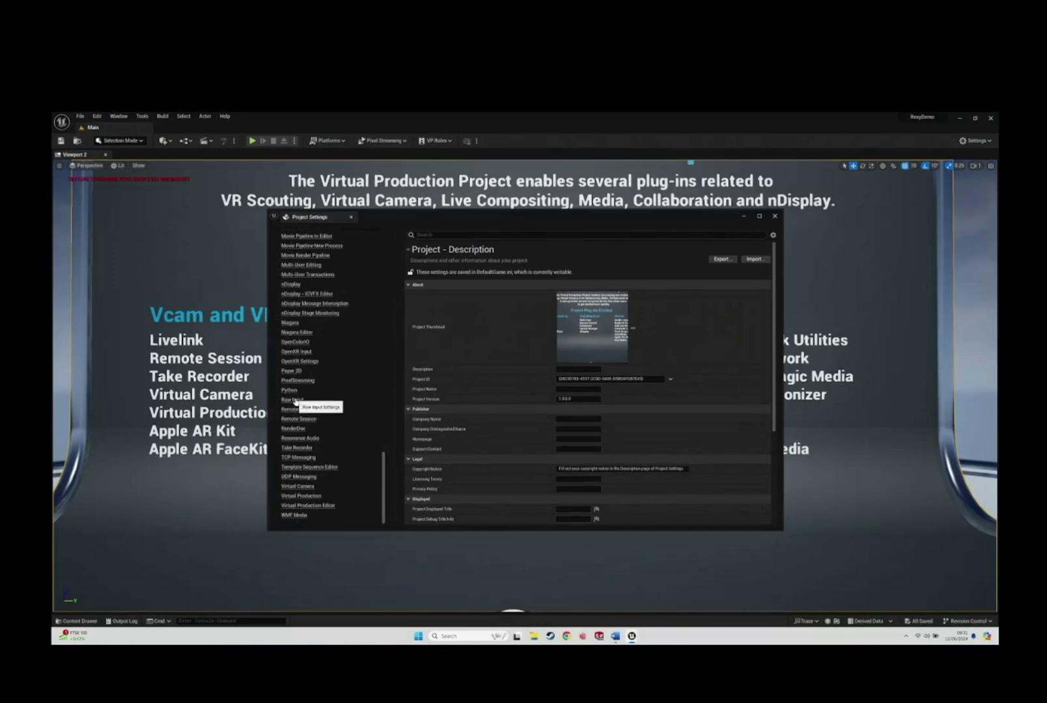
pyautogui.click(293, 400)
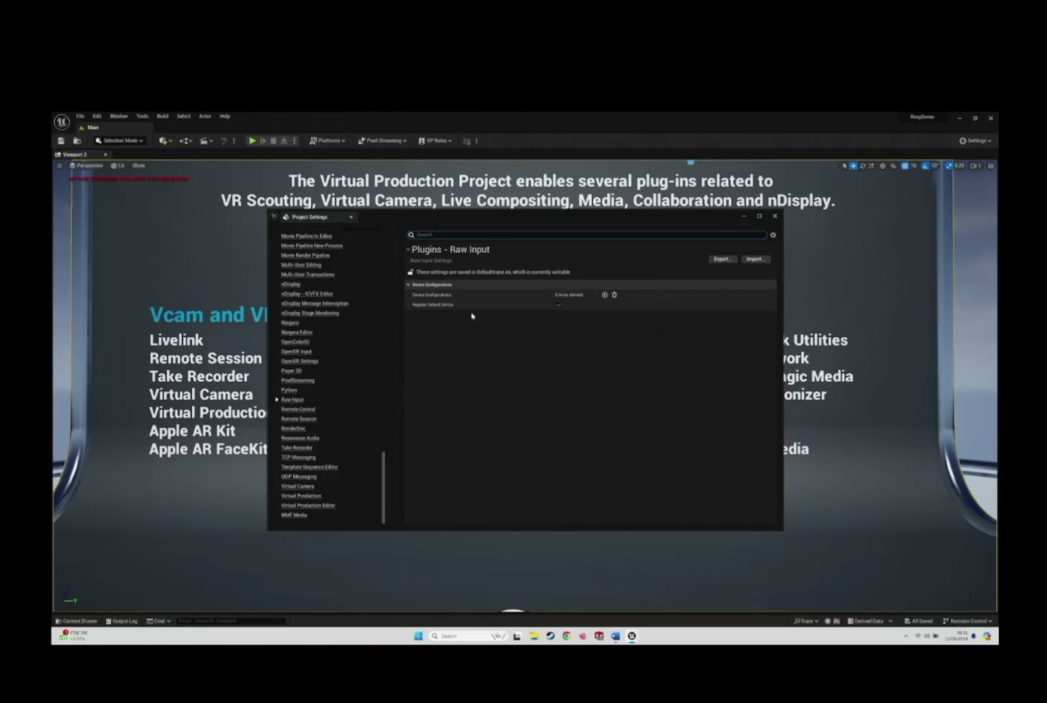
pyautogui.click(605, 295)
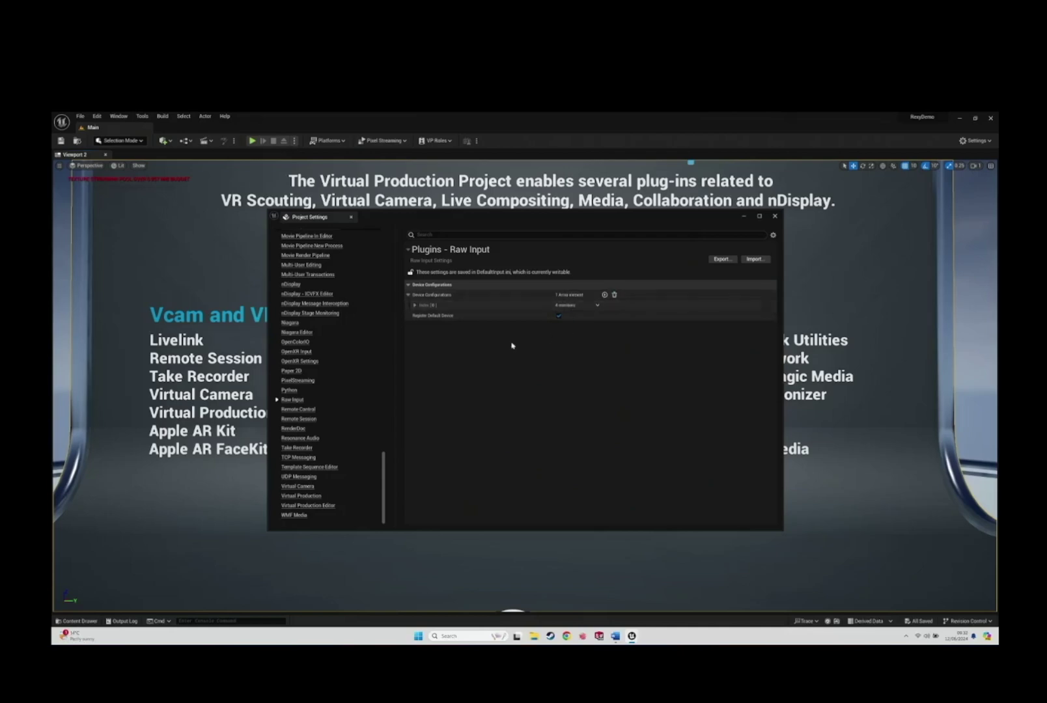
pyautogui.click(415, 305)
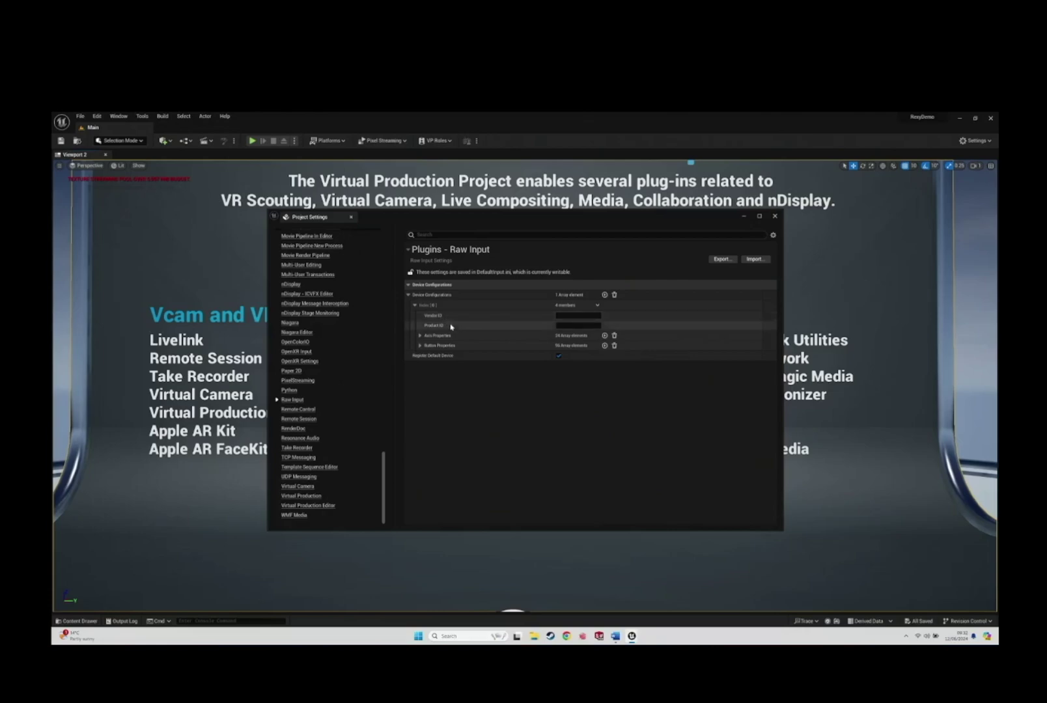
# Select the entry's Vendor ID and Product ID fields, then open Windows search
pyautogui.click(577, 317)
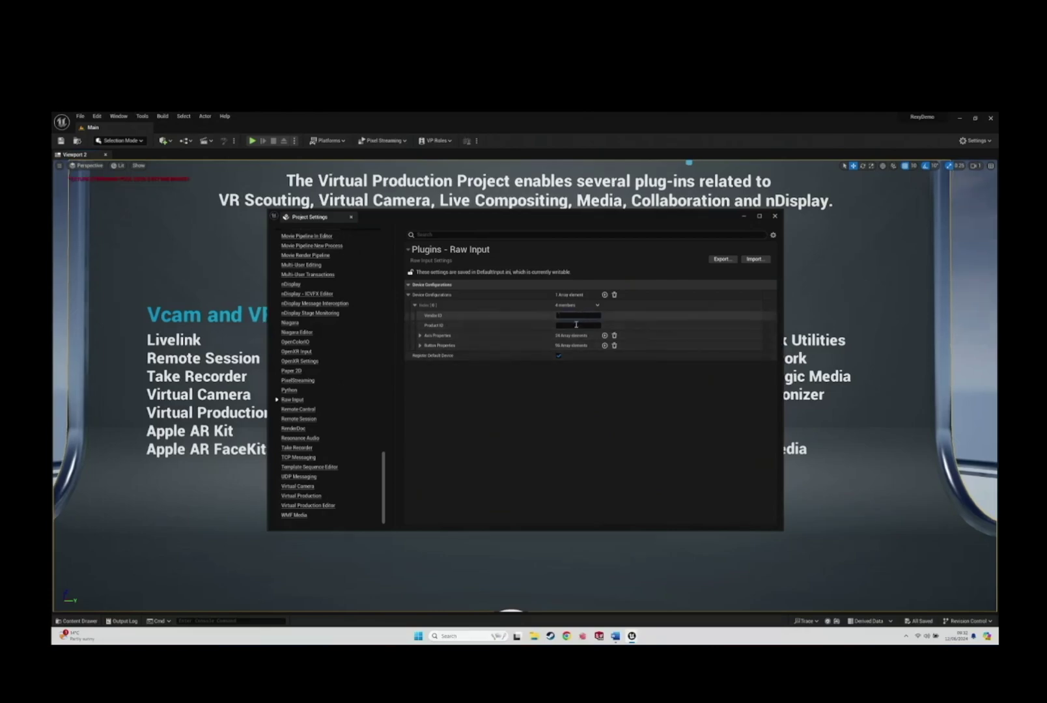
pyautogui.click(574, 326)
pyautogui.click(573, 326)
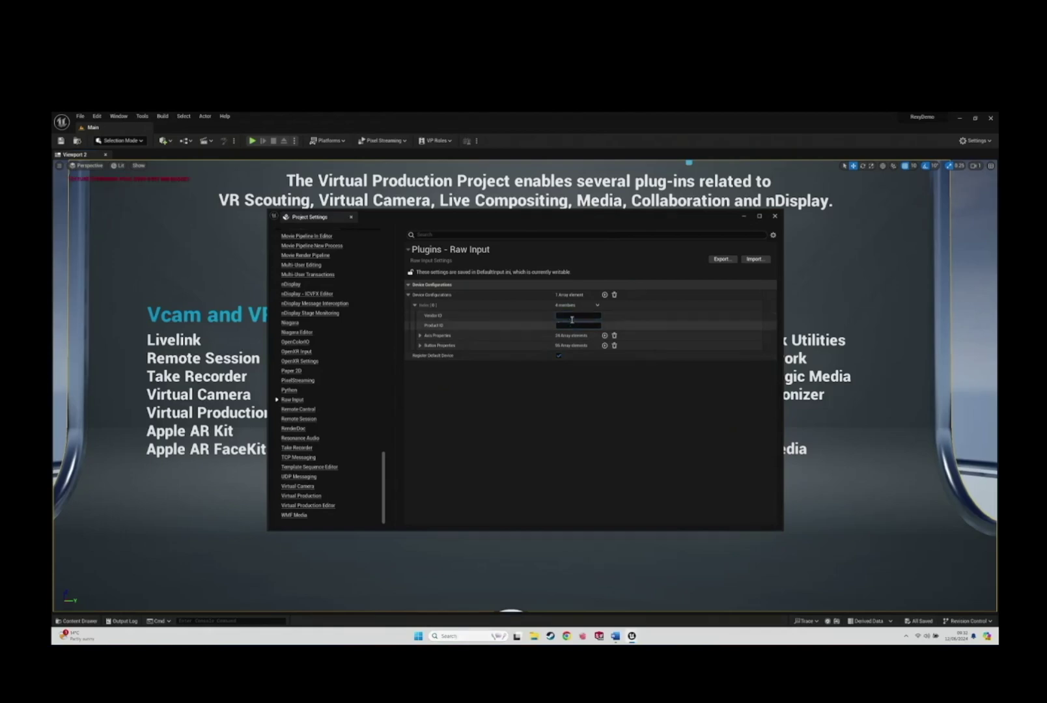
pyautogui.click(573, 317)
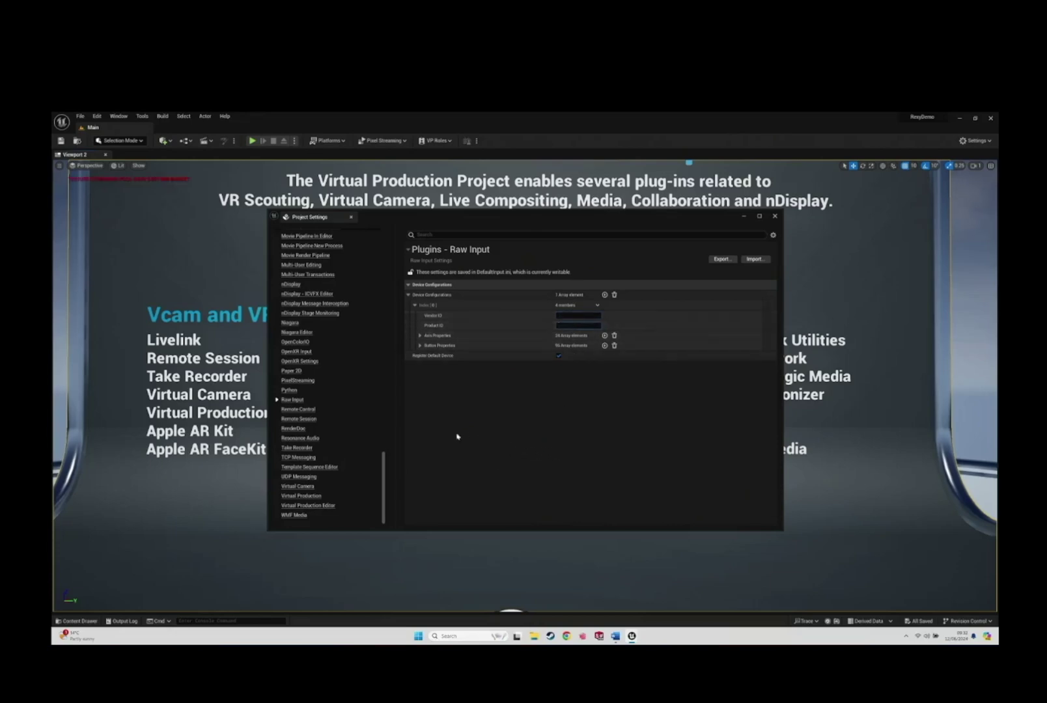
pyautogui.click(459, 637)
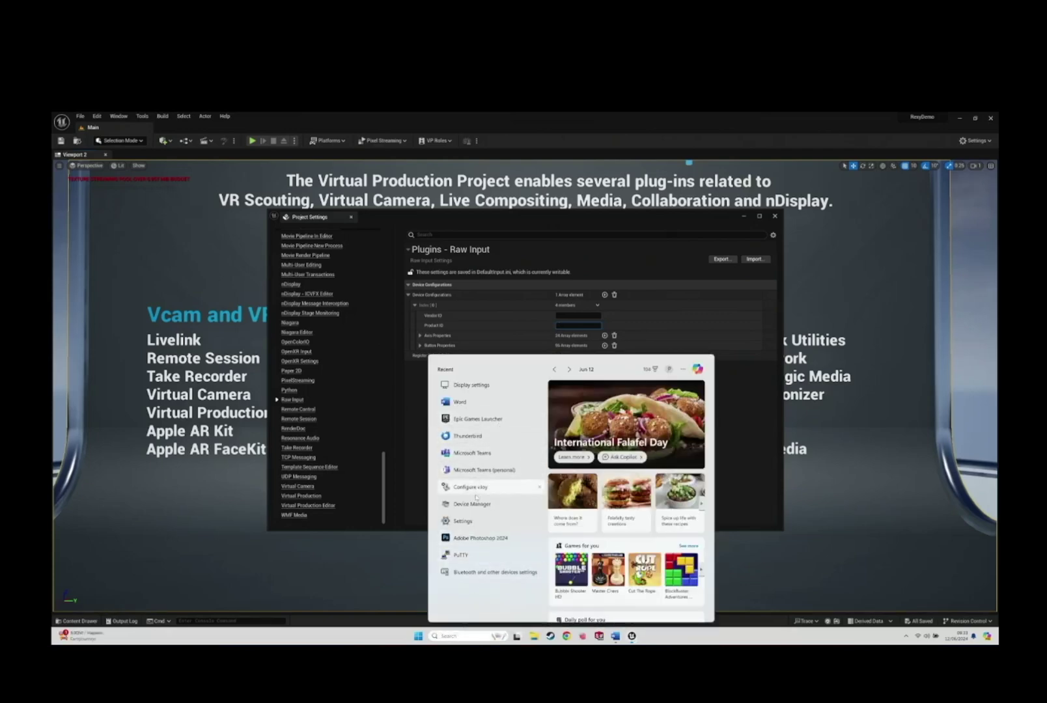
# Open Device Manager and locate the HID-compliant game controllers under Human Interface Devices
pyautogui.click(490, 518)
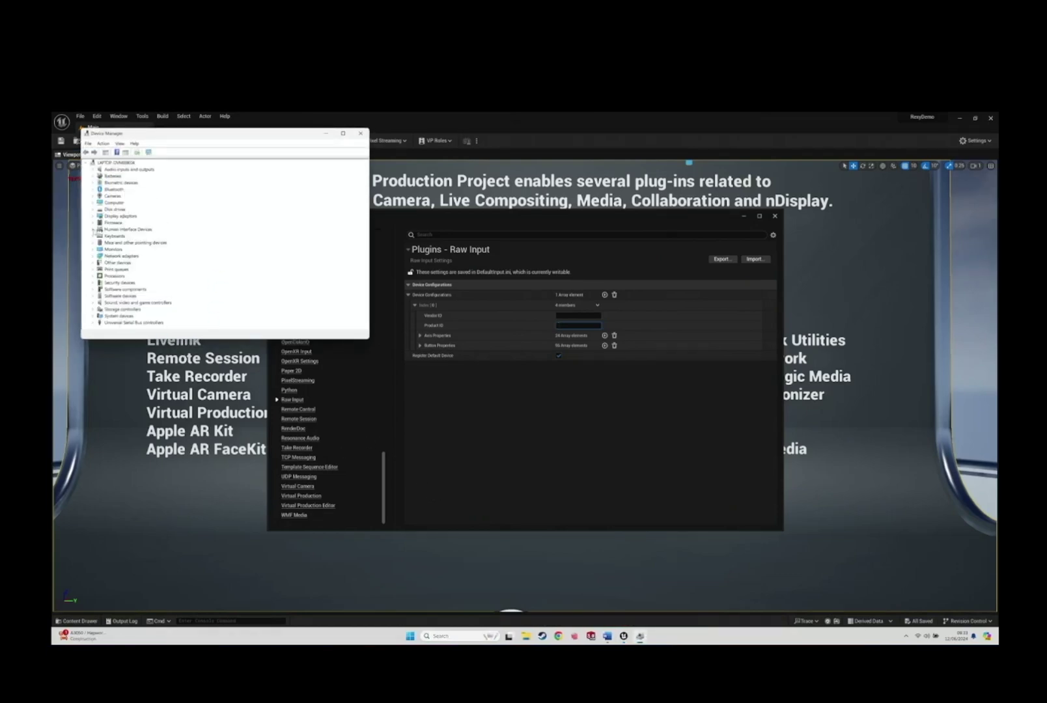
pyautogui.click(93, 230)
pyautogui.click(156, 202)
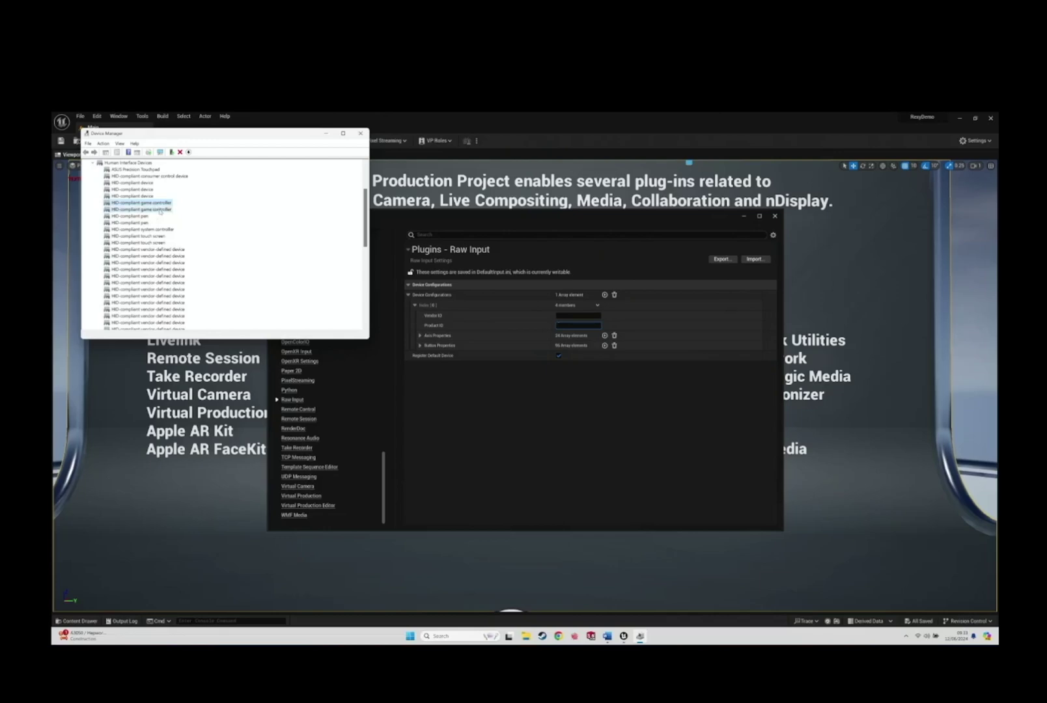
pyautogui.press('Up')
pyautogui.click(156, 210)
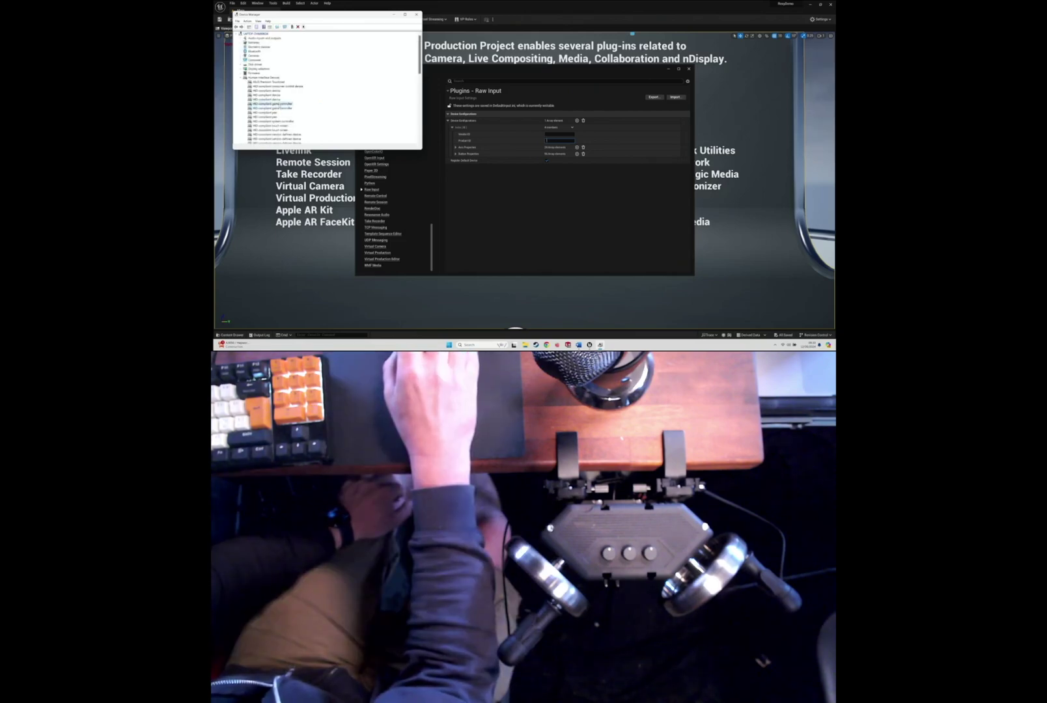
# View the Hardware Ids in the second game controller's Details properties
pyautogui.rightClick(284, 105)
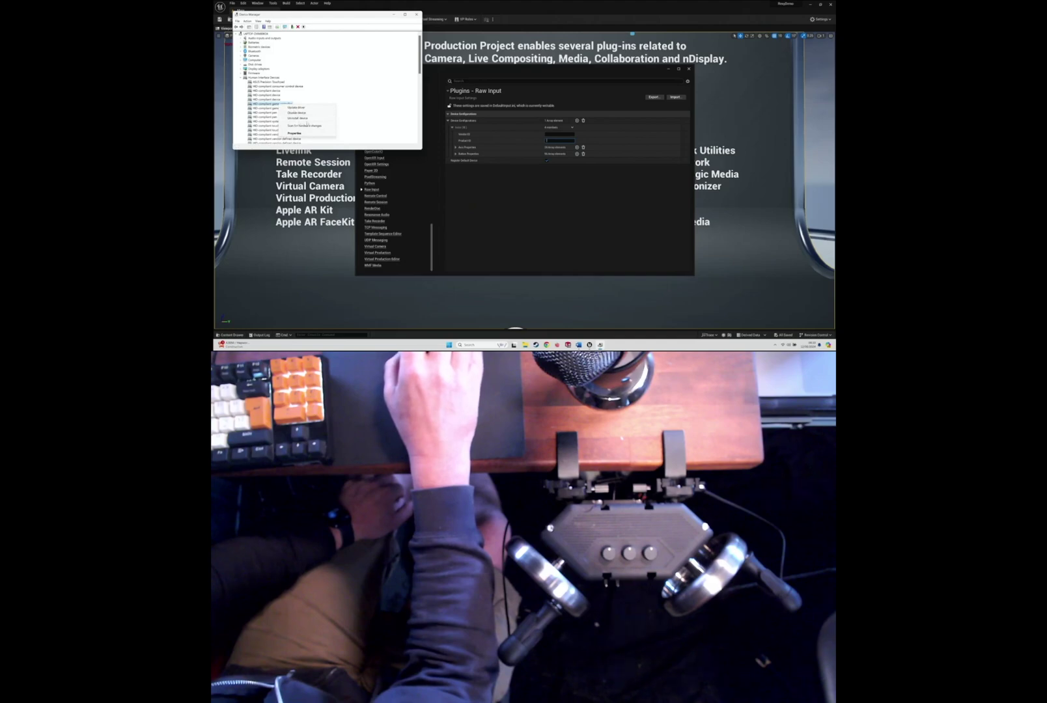
pyautogui.click(294, 133)
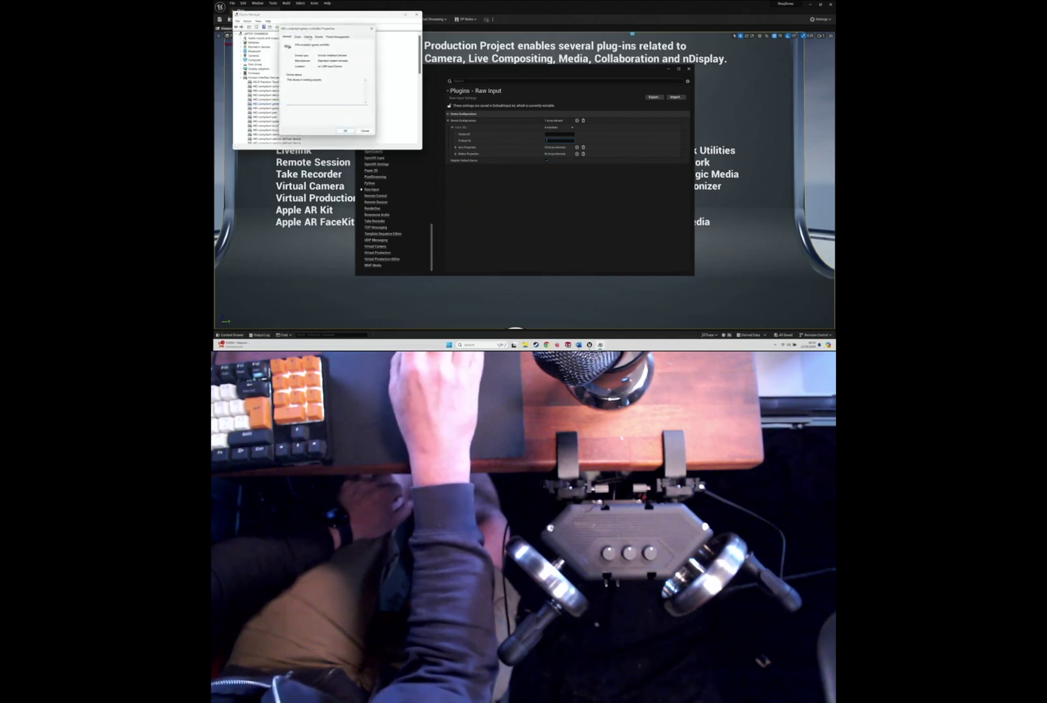
pyautogui.click(307, 37)
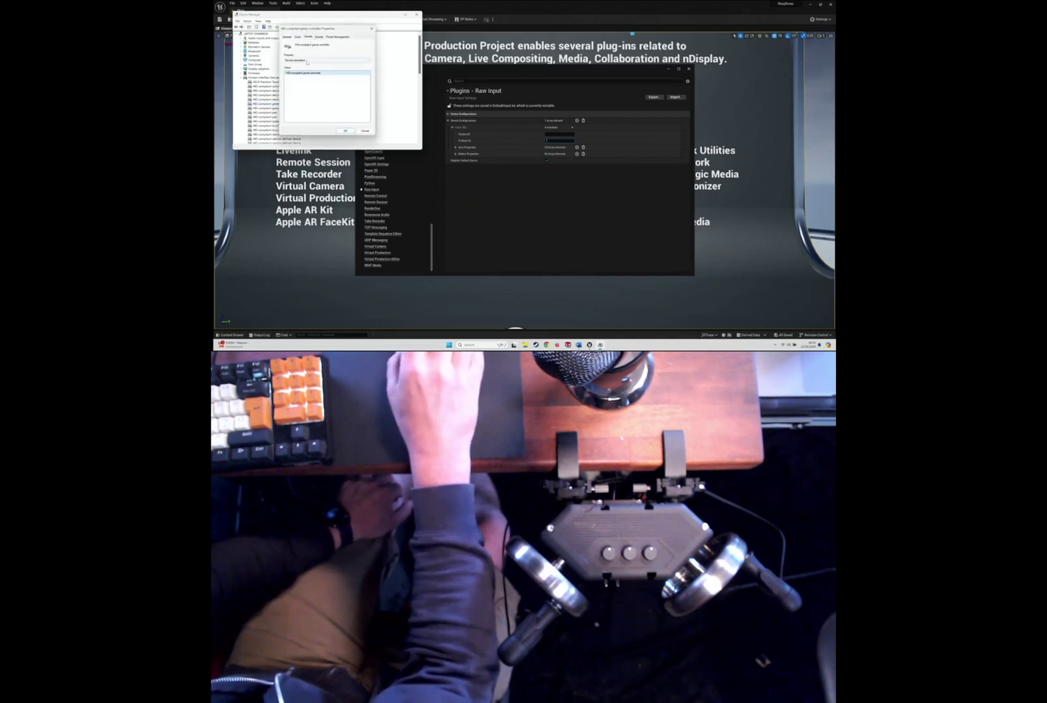
pyautogui.click(307, 60)
pyautogui.click(310, 67)
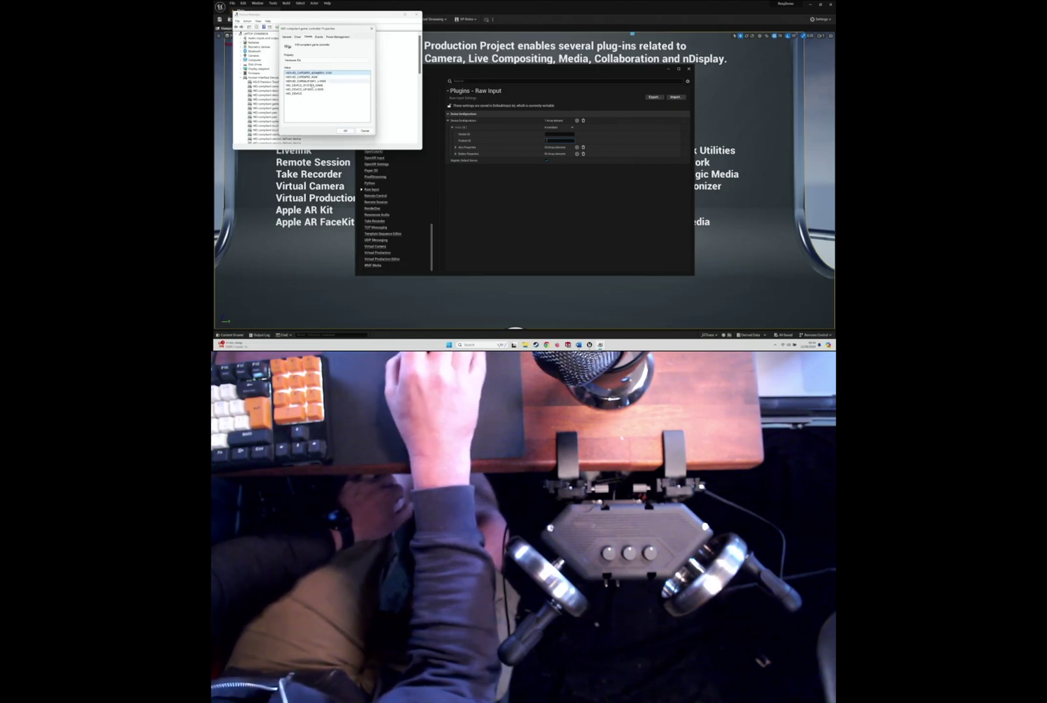
pyautogui.click(364, 131)
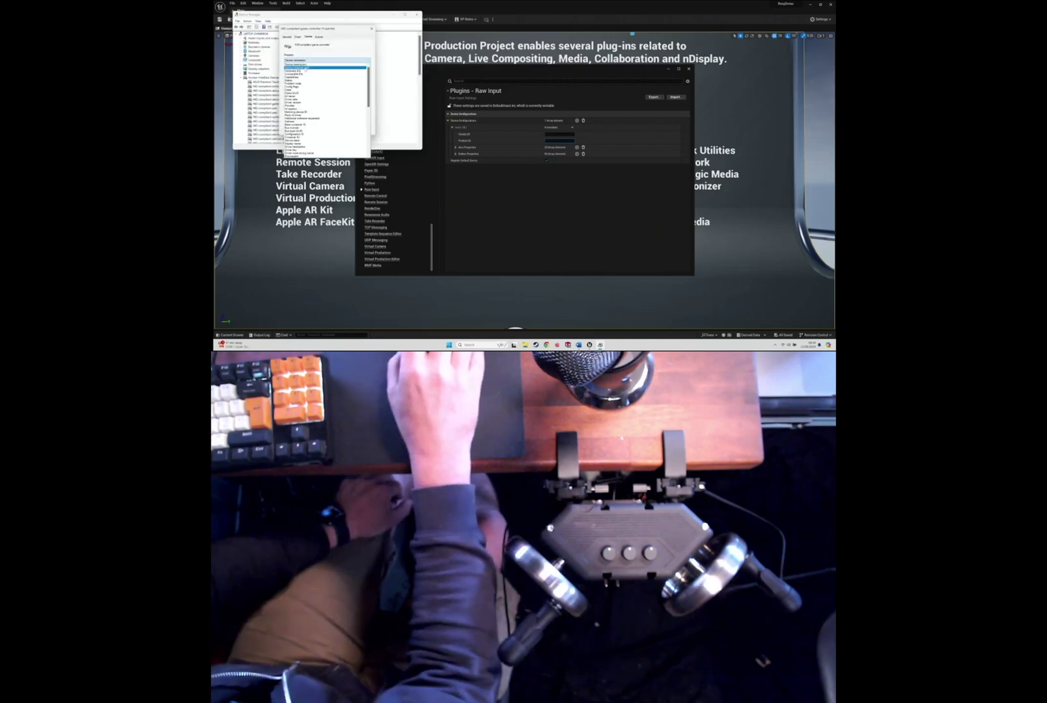
pyautogui.click(325, 72)
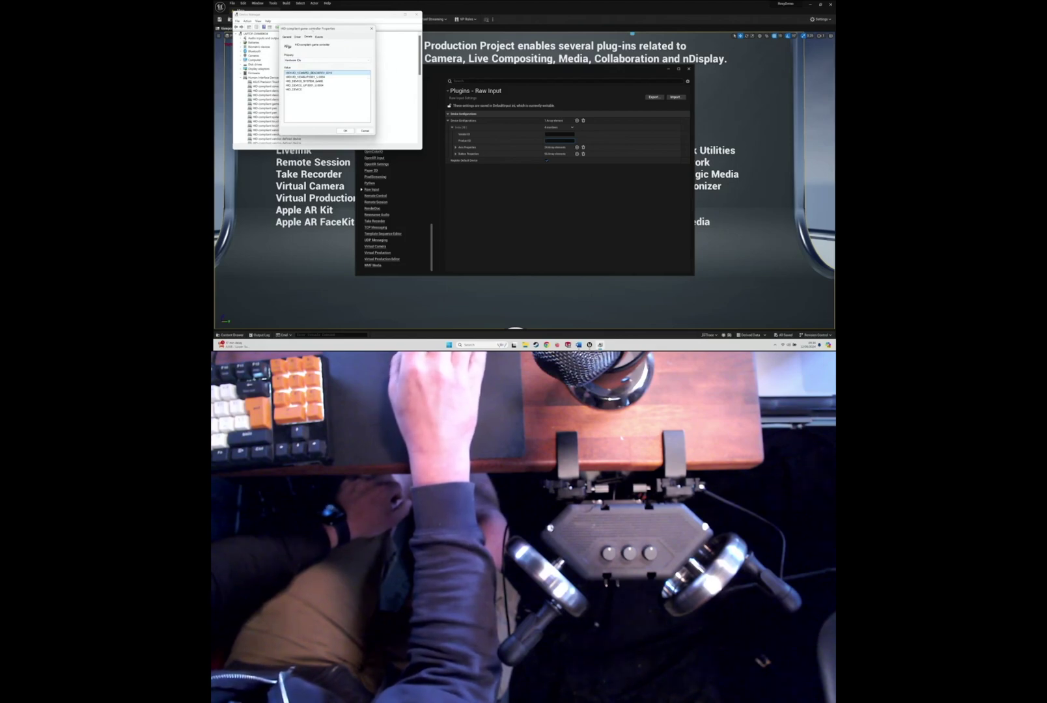
pyautogui.moveTo(326, 28); pyautogui.dragTo(375, 49)
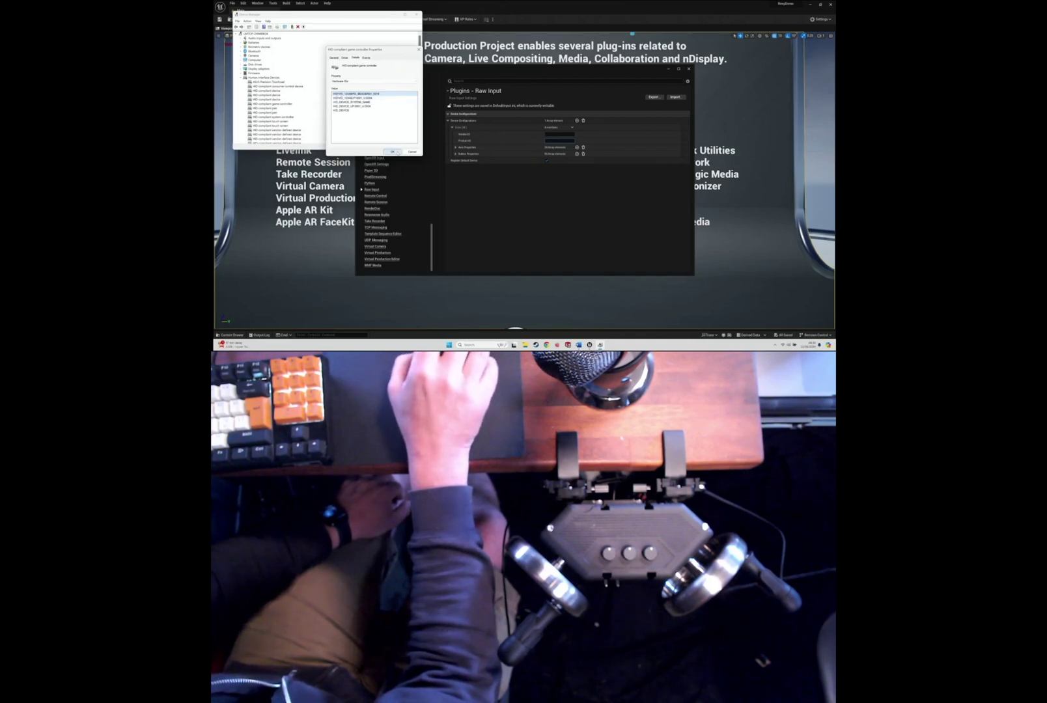
pyautogui.click(393, 151)
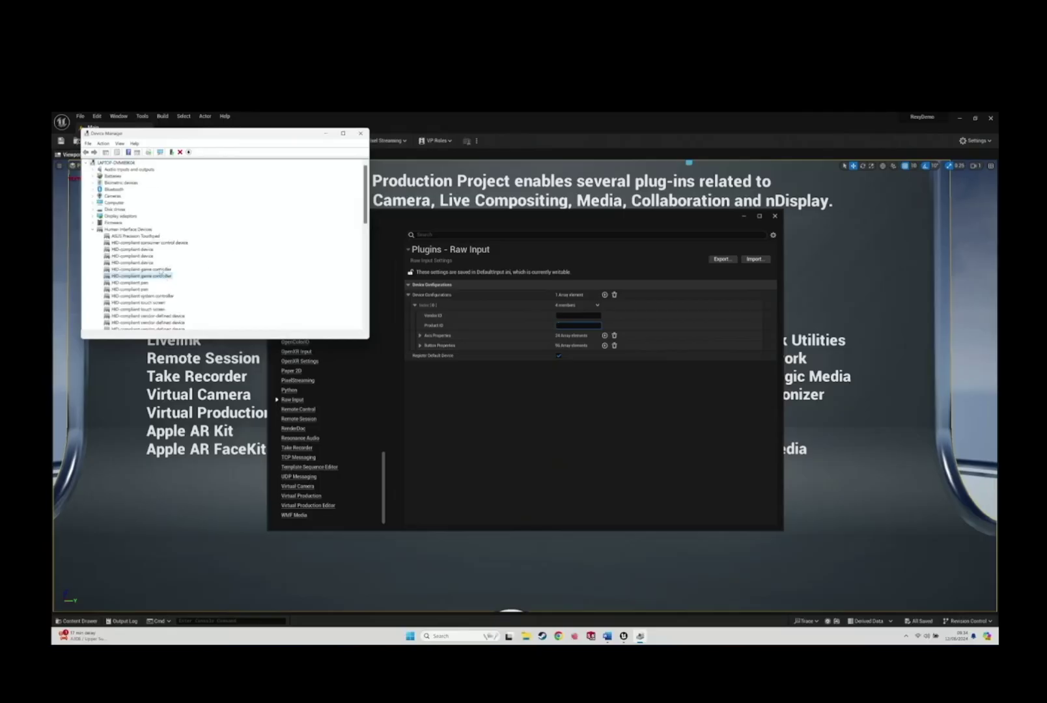
# View the Hardware Ids in the first game controller's Details properties
pyautogui.click(159, 271)
pyautogui.rightClick(160, 273)
pyautogui.click(196, 314)
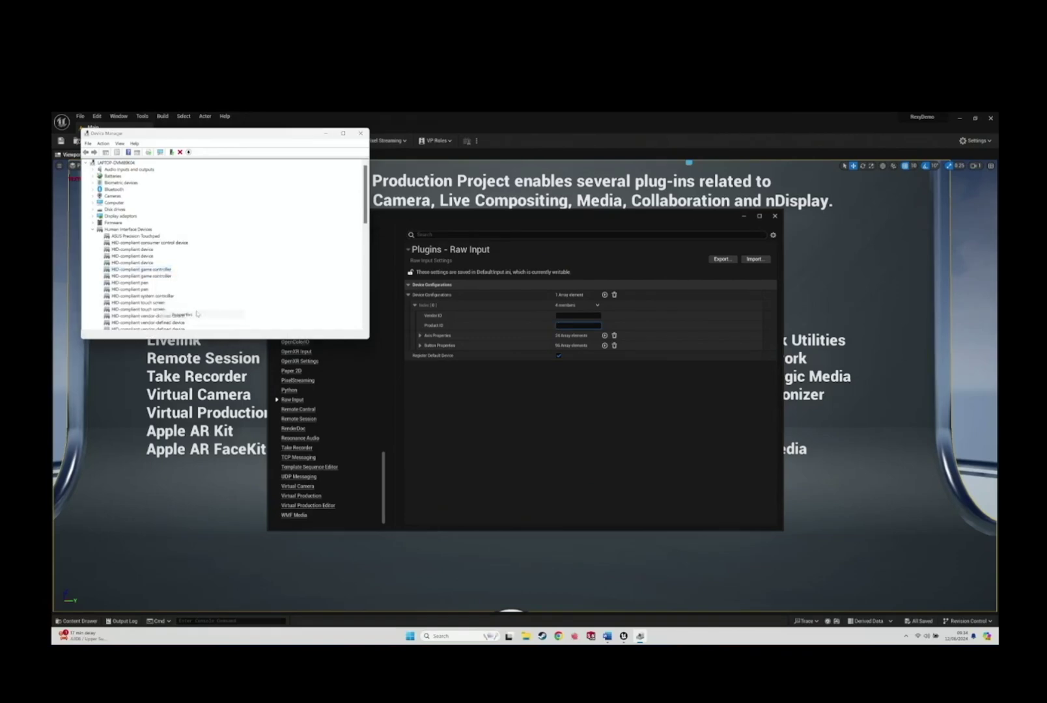
pyautogui.click(266, 200)
pyautogui.click(296, 235)
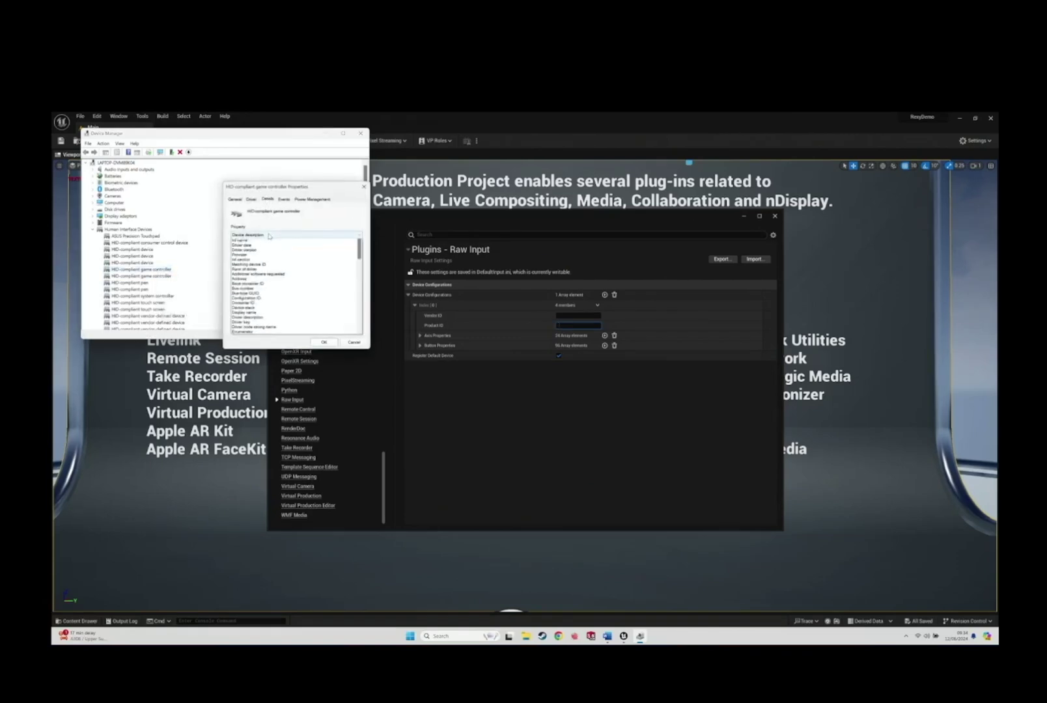
pyautogui.click(264, 248)
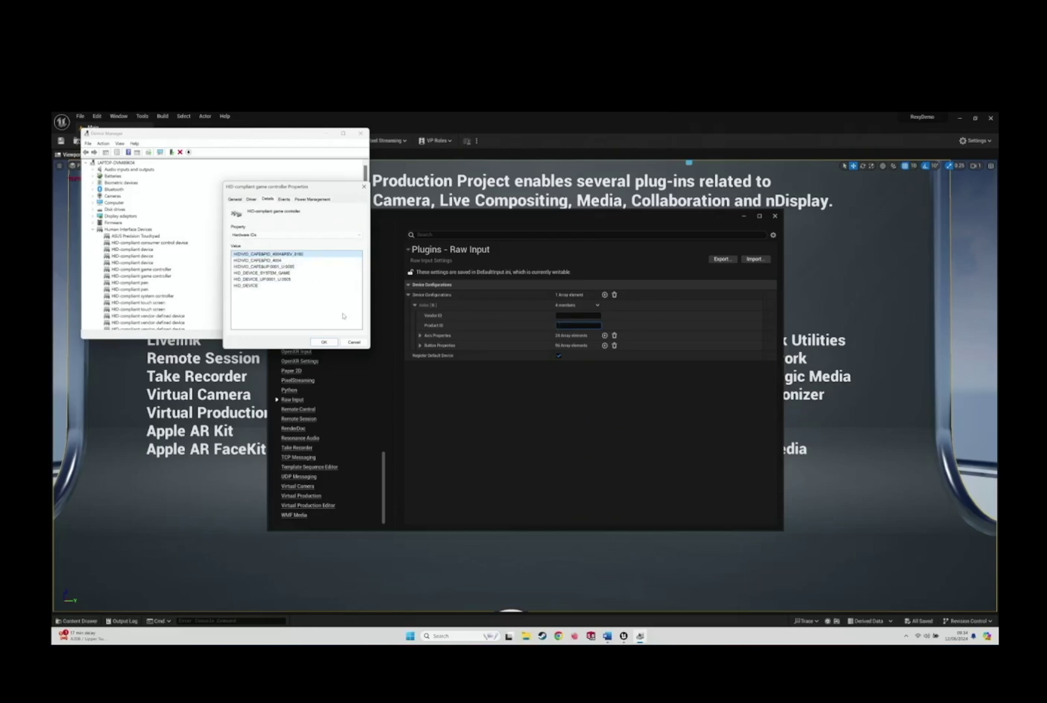
pyautogui.click(329, 344)
# Enter the controller's VID and PID hex values as the Raw Input Vendor and Product IDs
pyautogui.click(525, 317)
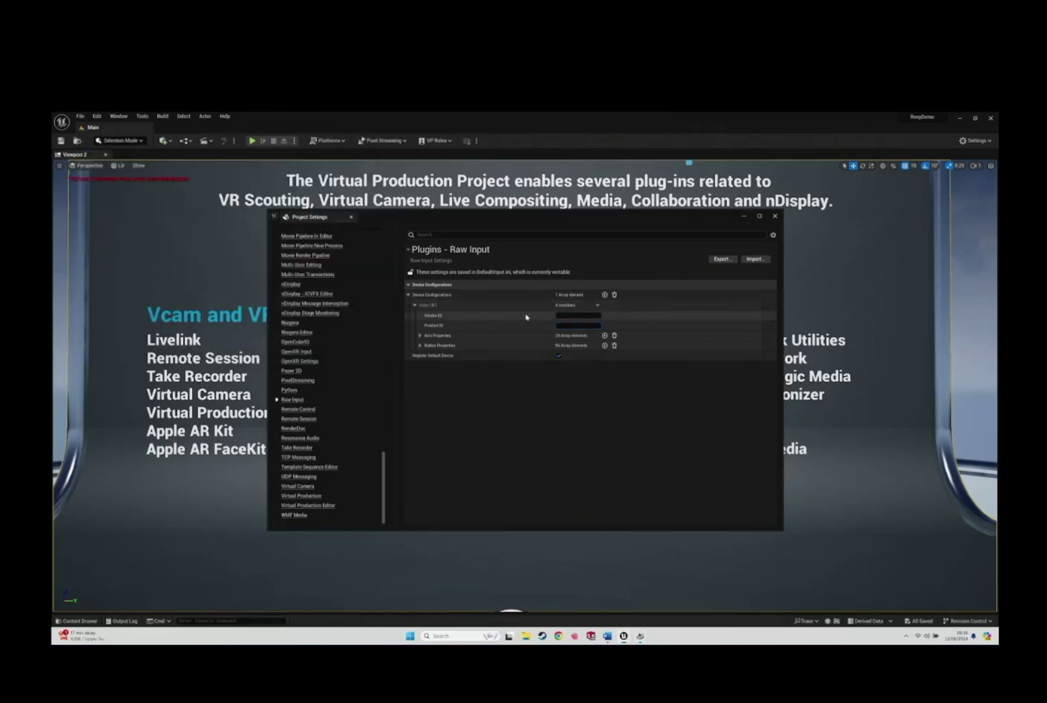
pyautogui.click(594, 314)
pyautogui.write('0xCAFE')
pyautogui.click(574, 326)
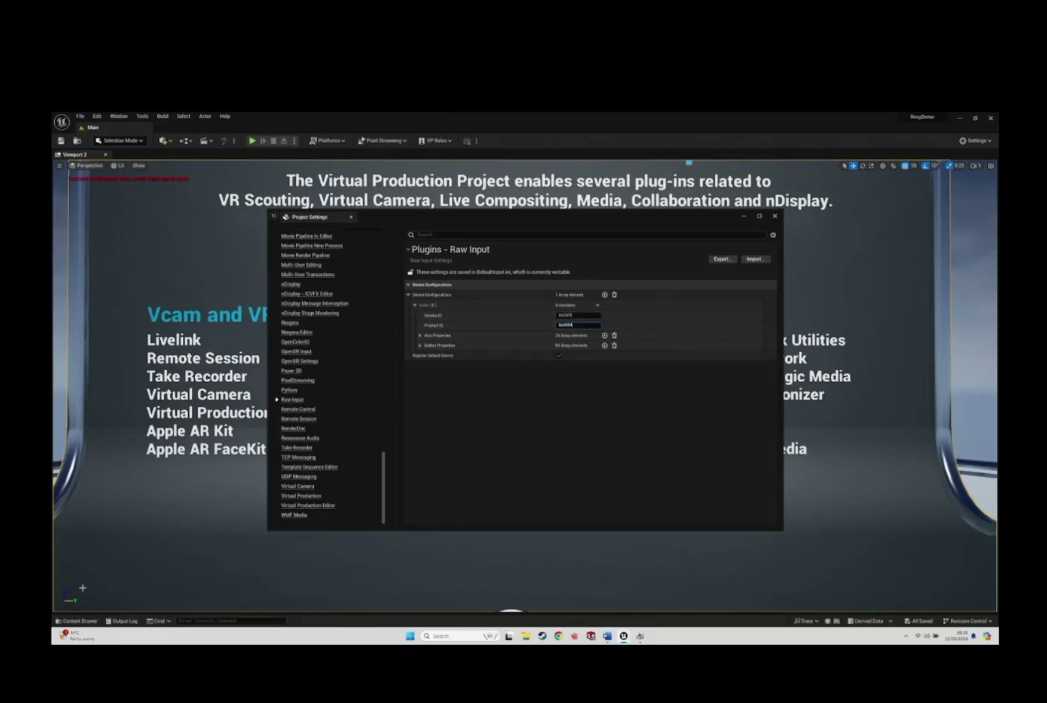
# Tick Gamepad Stick for Raw Input axes Index [4] and Index [5], then move the settings window left
pyautogui.click(420, 335)
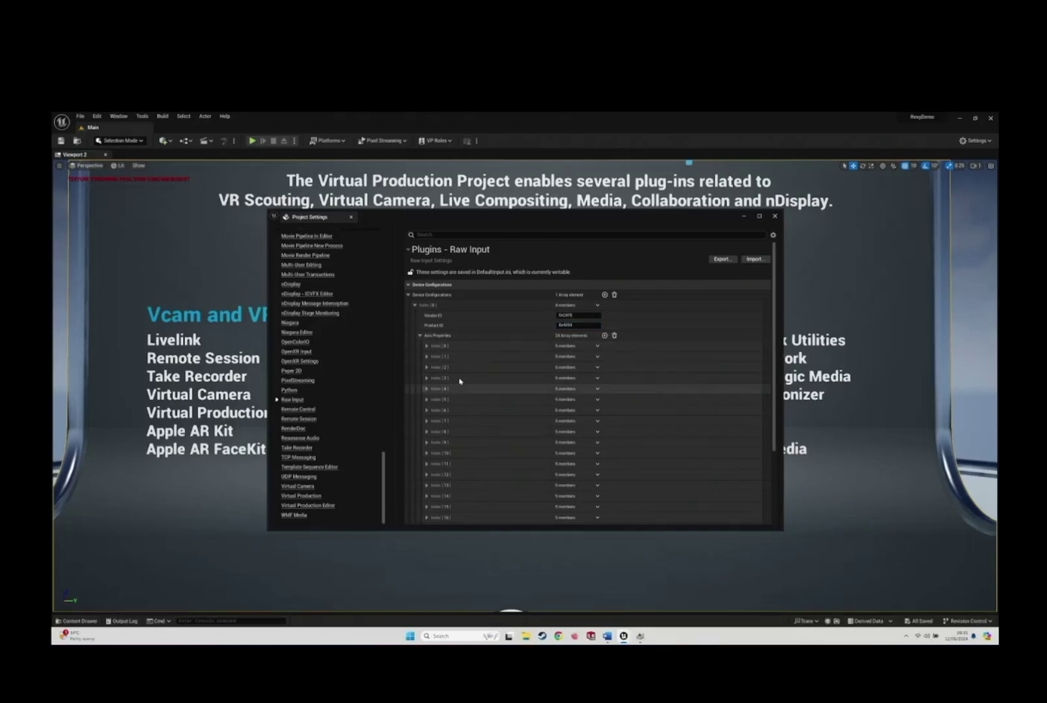
pyautogui.click(426, 390)
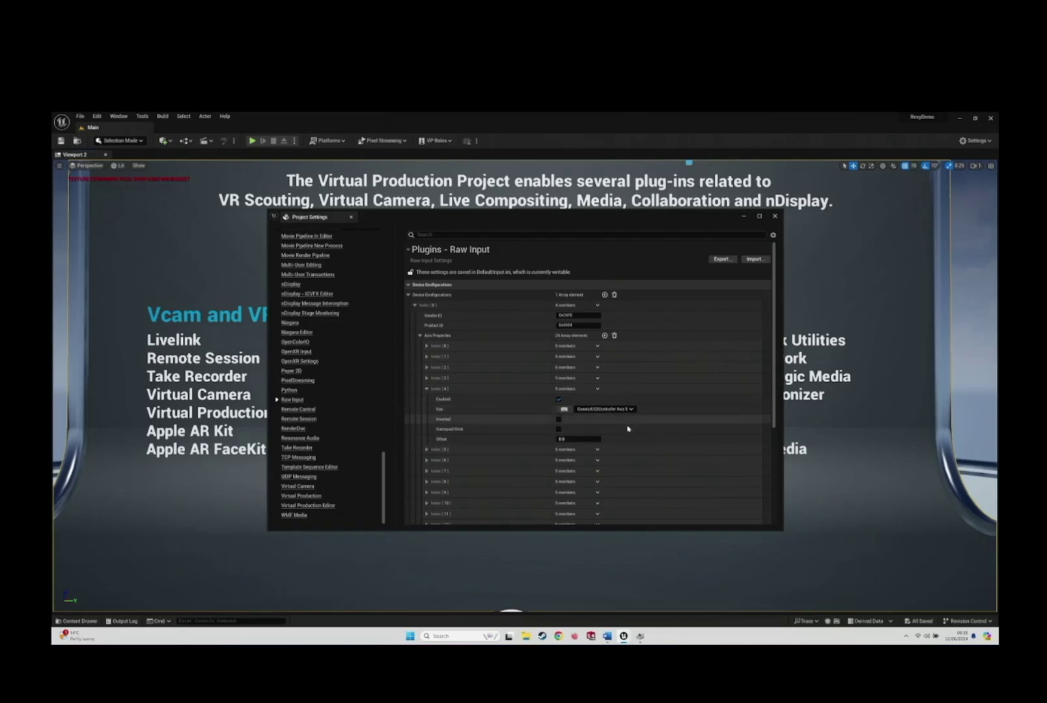
pyautogui.click(559, 429)
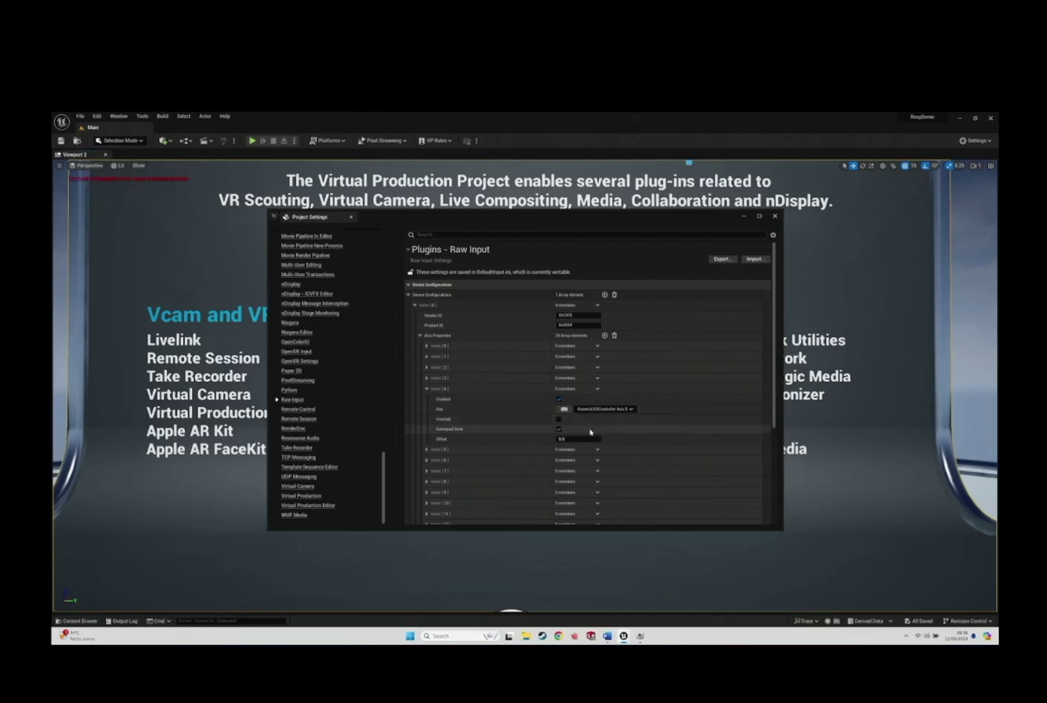
pyautogui.click(425, 450)
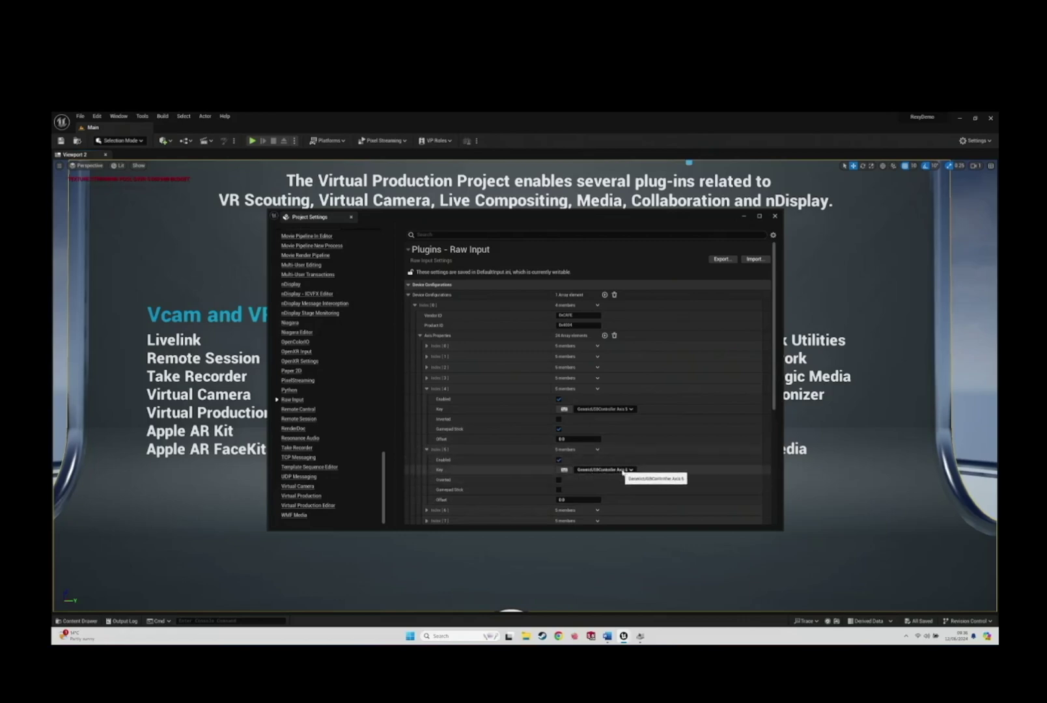
pyautogui.click(558, 489)
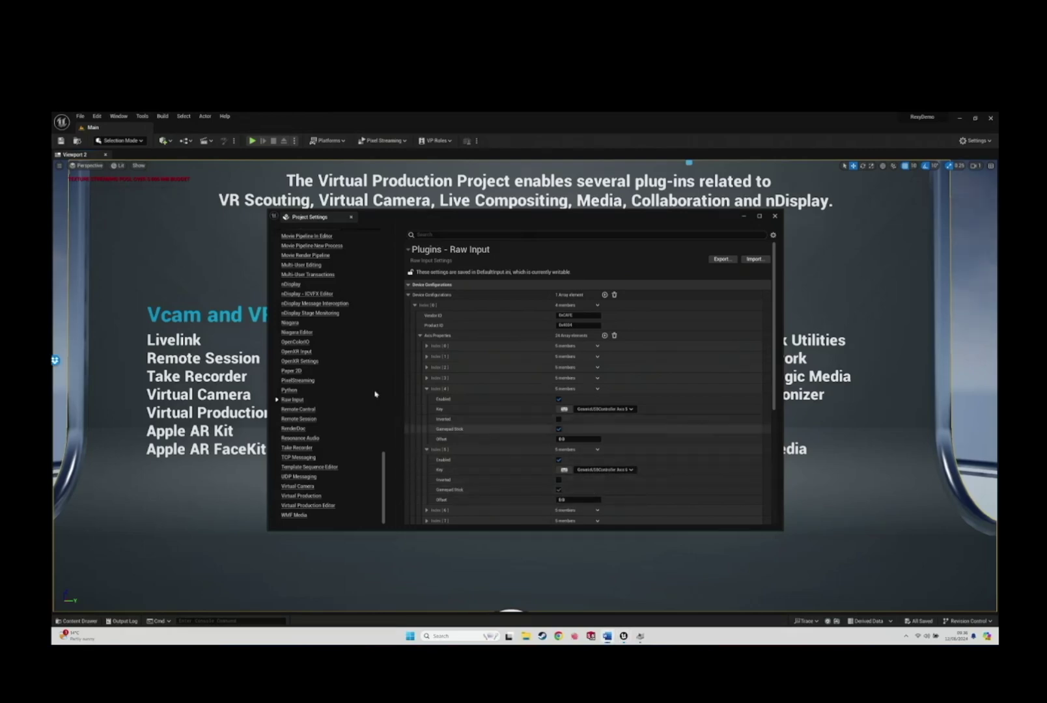
pyautogui.moveTo(475, 224); pyautogui.dragTo(462, 255)
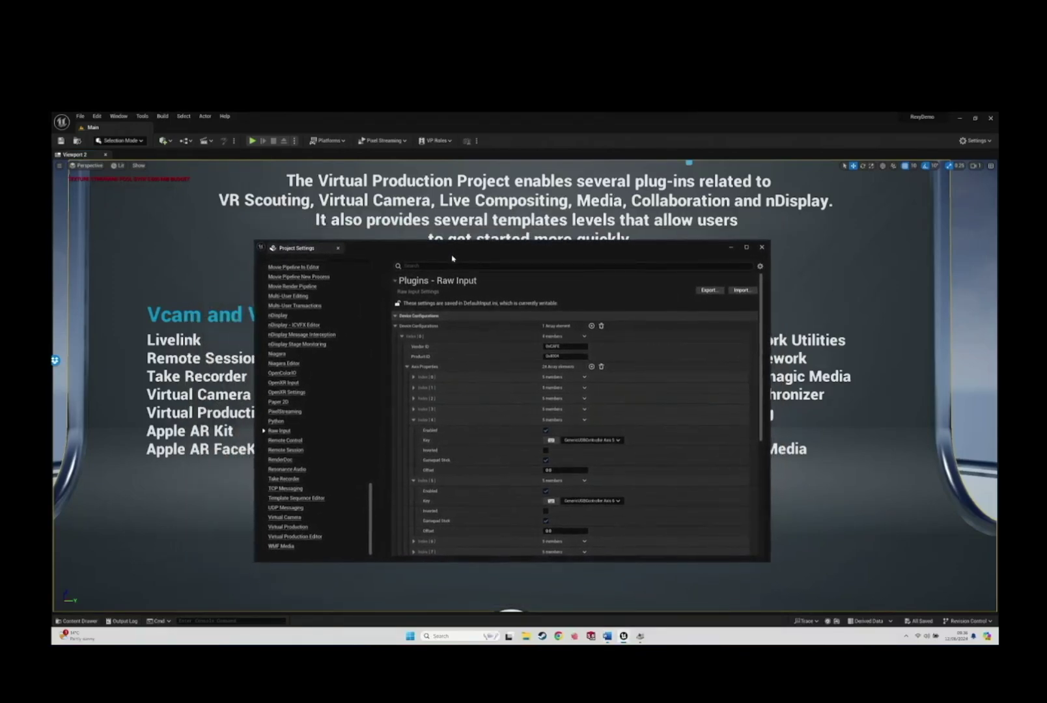
pyautogui.moveTo(458, 253); pyautogui.dragTo(310, 249)
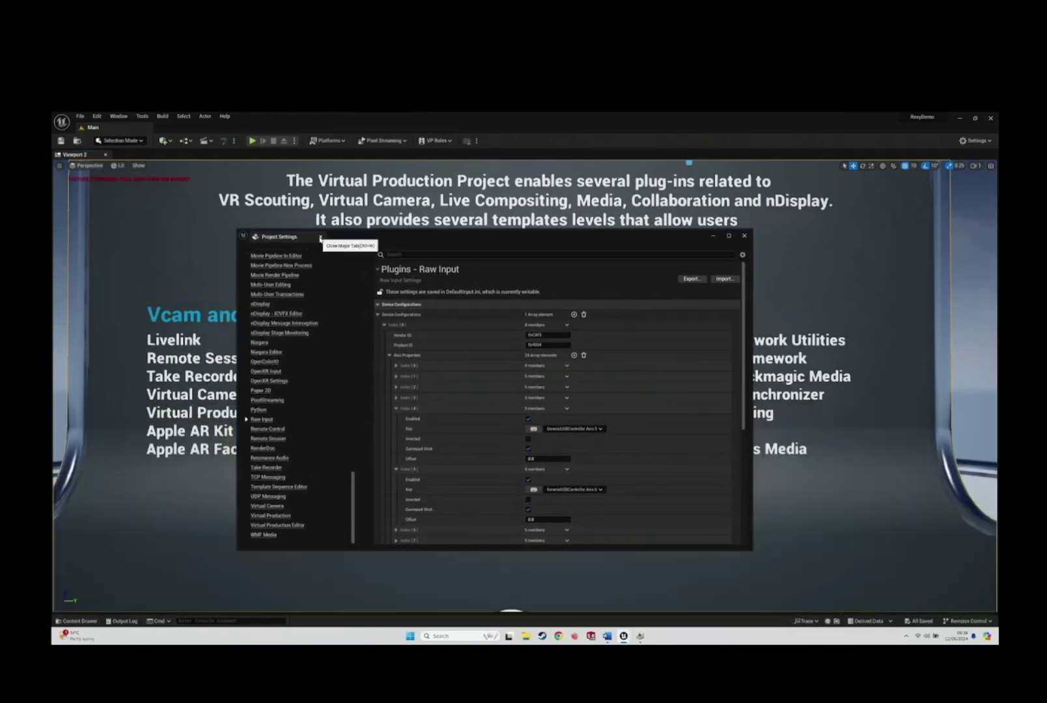
# Close Project Settings and drop BP_RexyCamera from the Content Drawer beside the template board
pyautogui.click(320, 238)
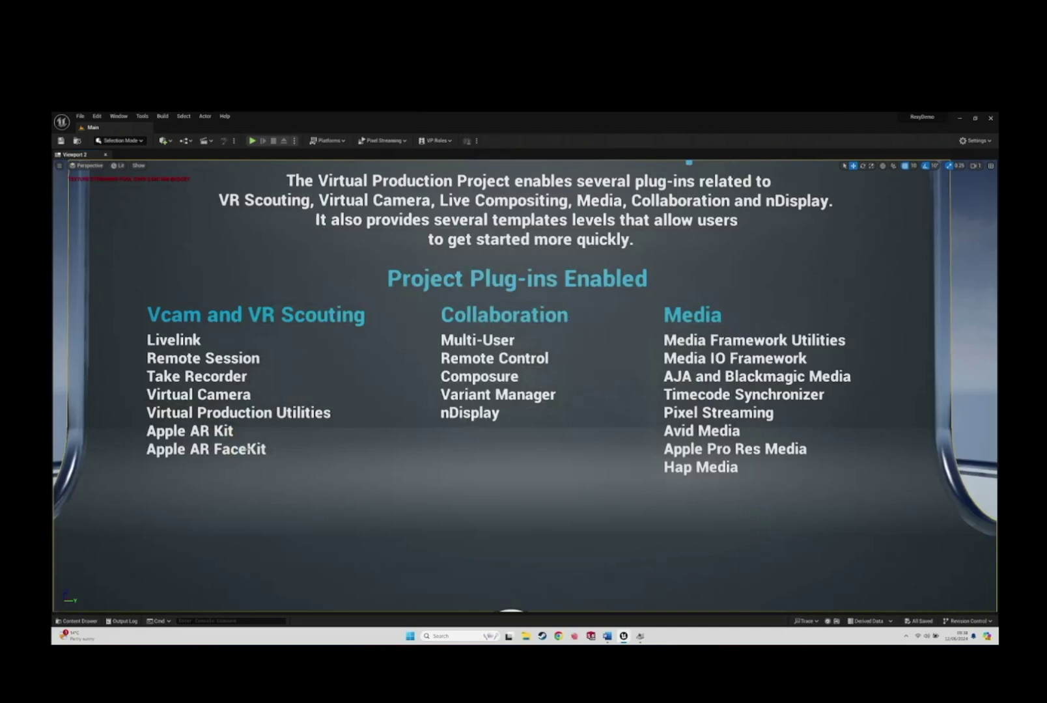
pyautogui.click(80, 621)
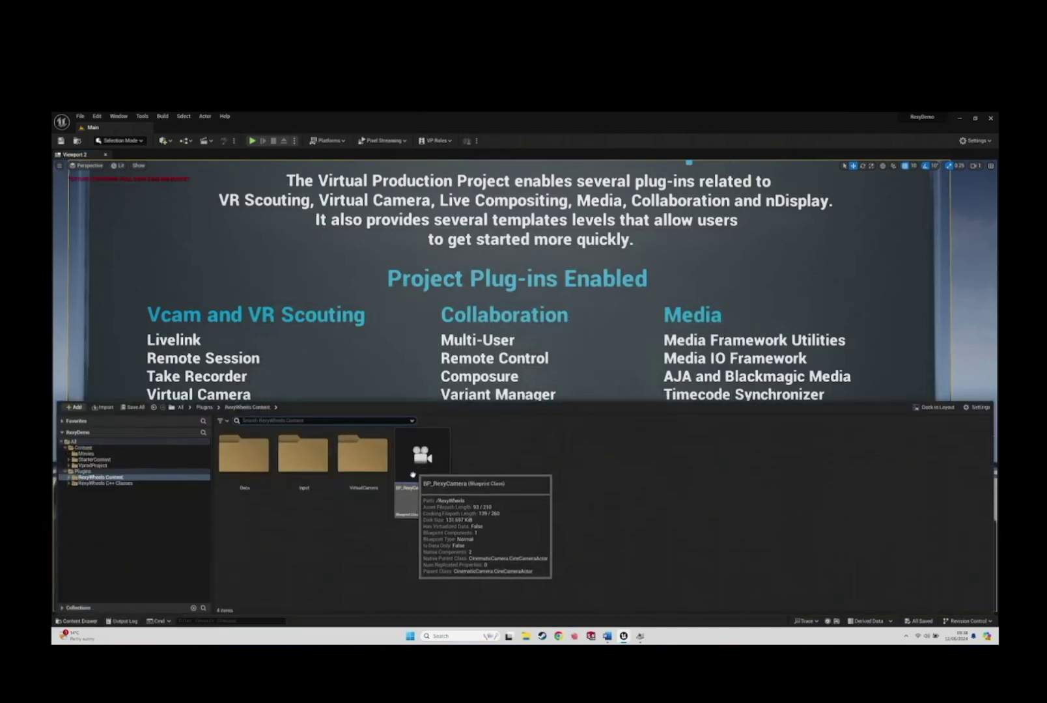
pyautogui.moveTo(420, 466)
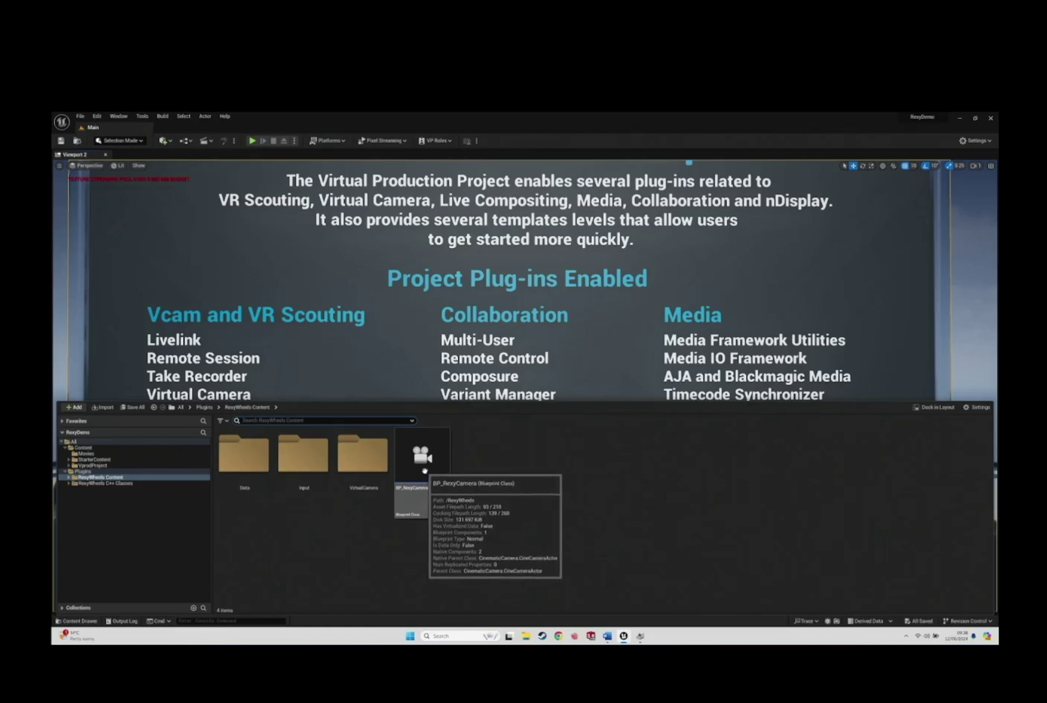
pyautogui.moveTo(425, 470); pyautogui.dragTo(283, 340)
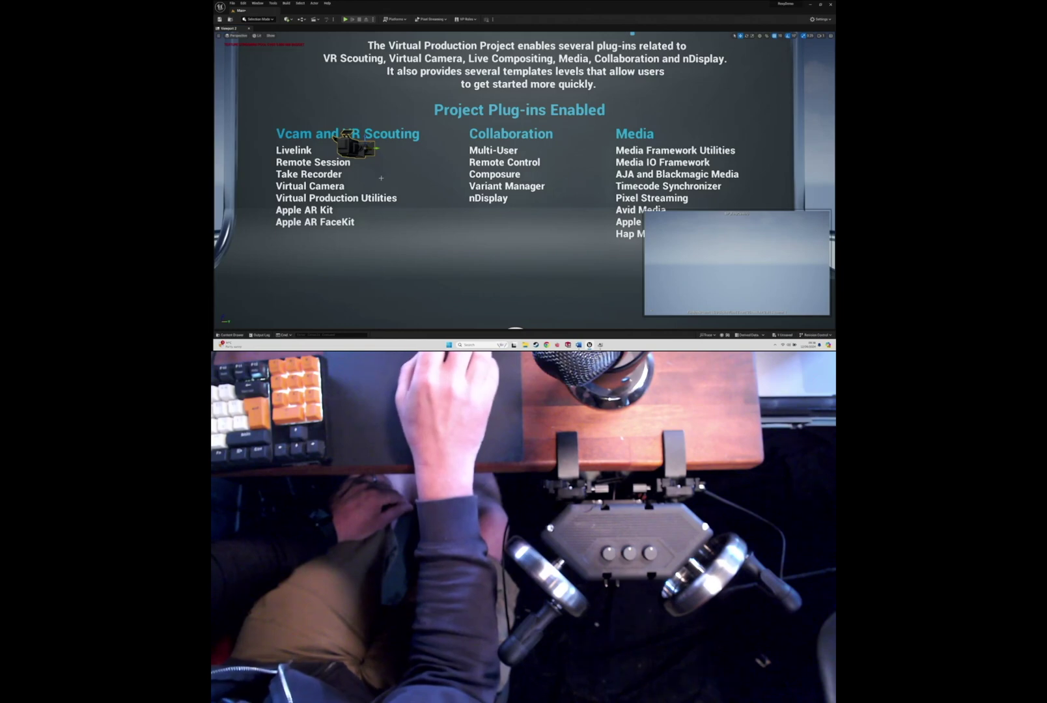
pyautogui.moveTo(380, 178); pyautogui.dragTo(409, 177, button='right')
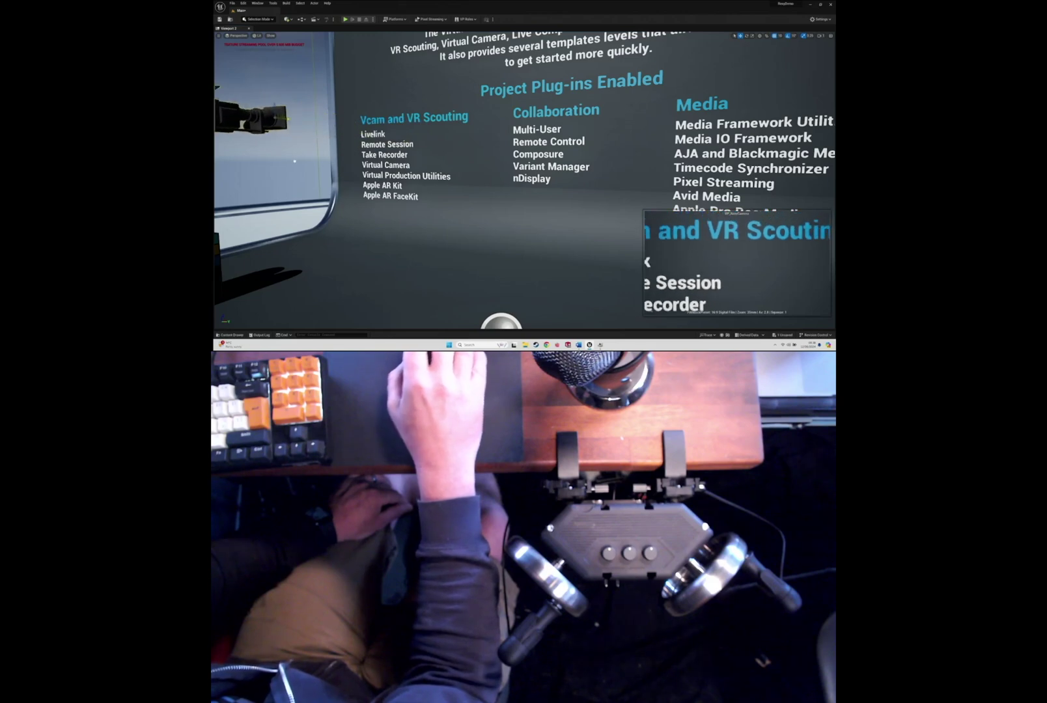
pyautogui.scroll(3, 524, 180)
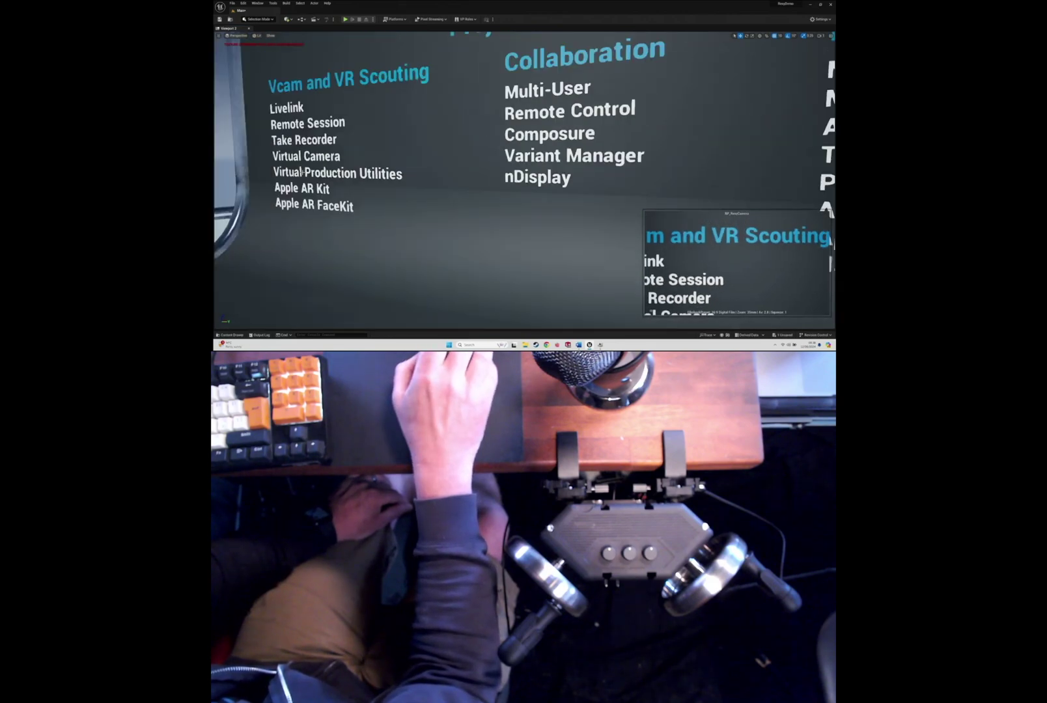
pyautogui.scroll(-3, 524, 180)
pyautogui.scroll(-2, 524, 180)
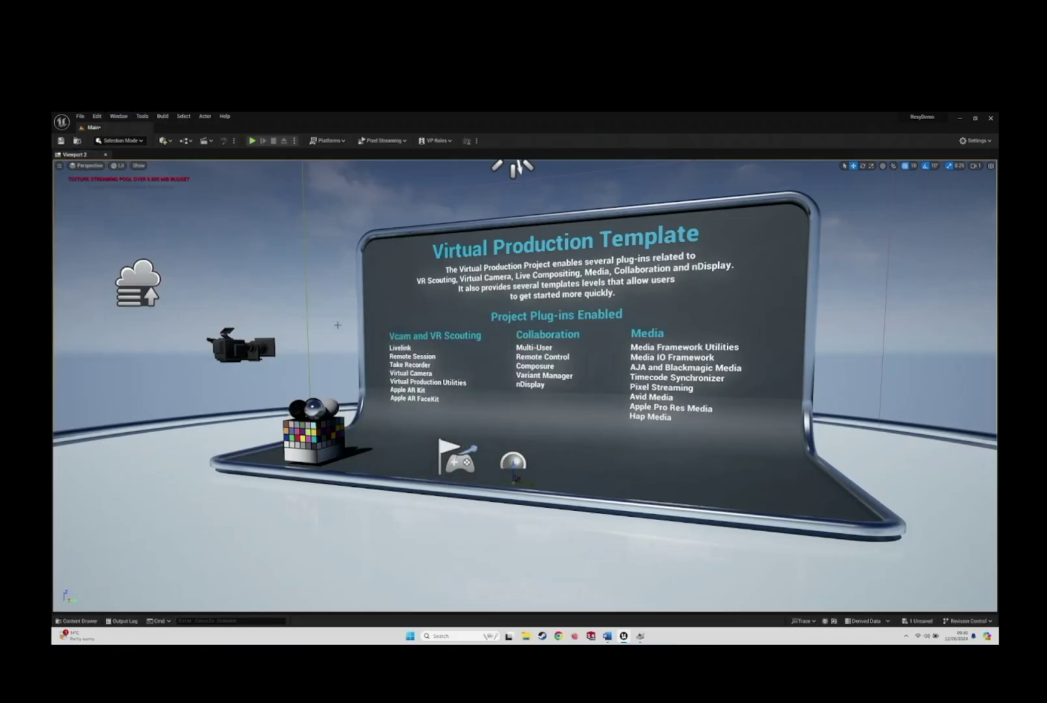
# In Live Link, add a virtual subject named RexyWheels with the VLL_RexyLiveLink role
pyautogui.click(121, 116)
pyautogui.moveTo(156, 190)
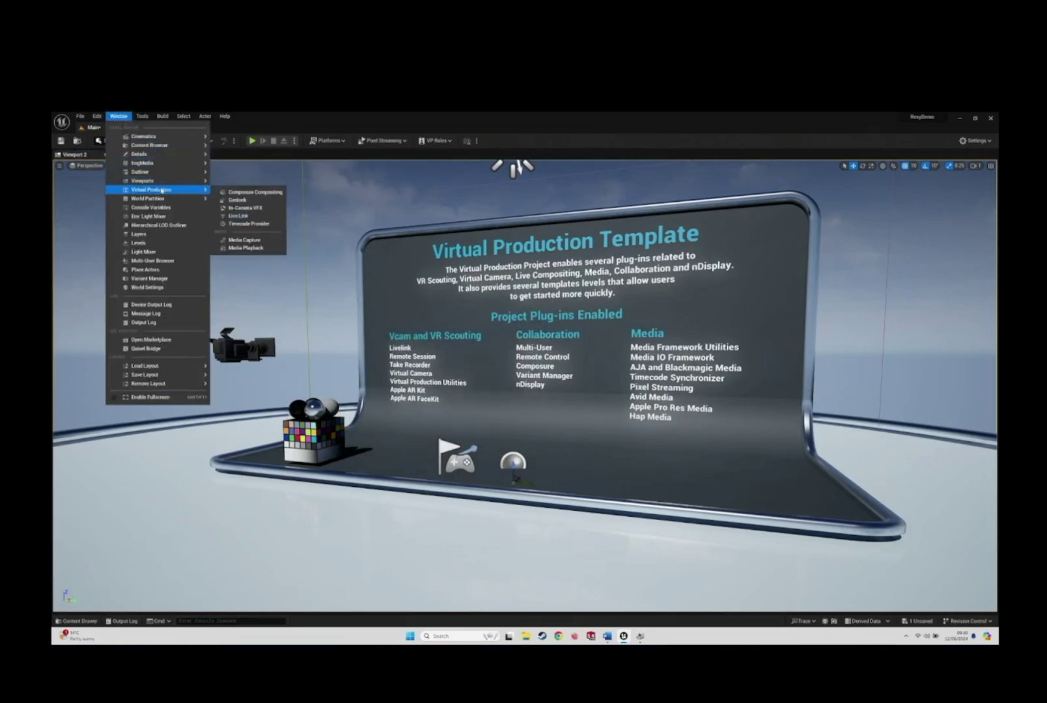
pyautogui.click(245, 216)
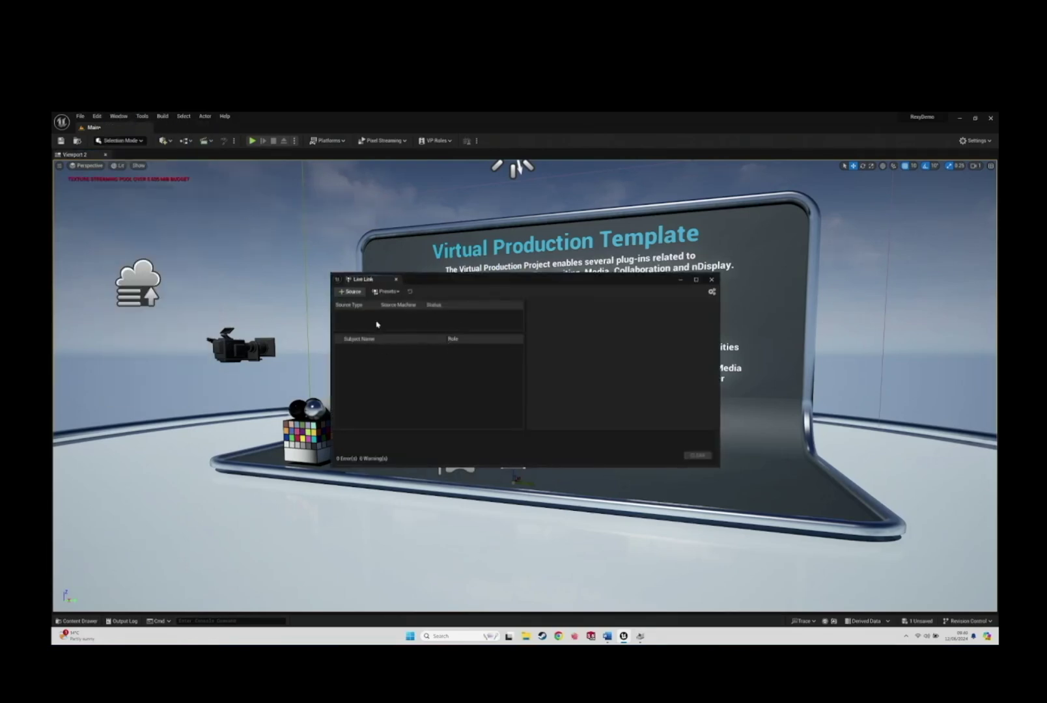
pyautogui.click(353, 293)
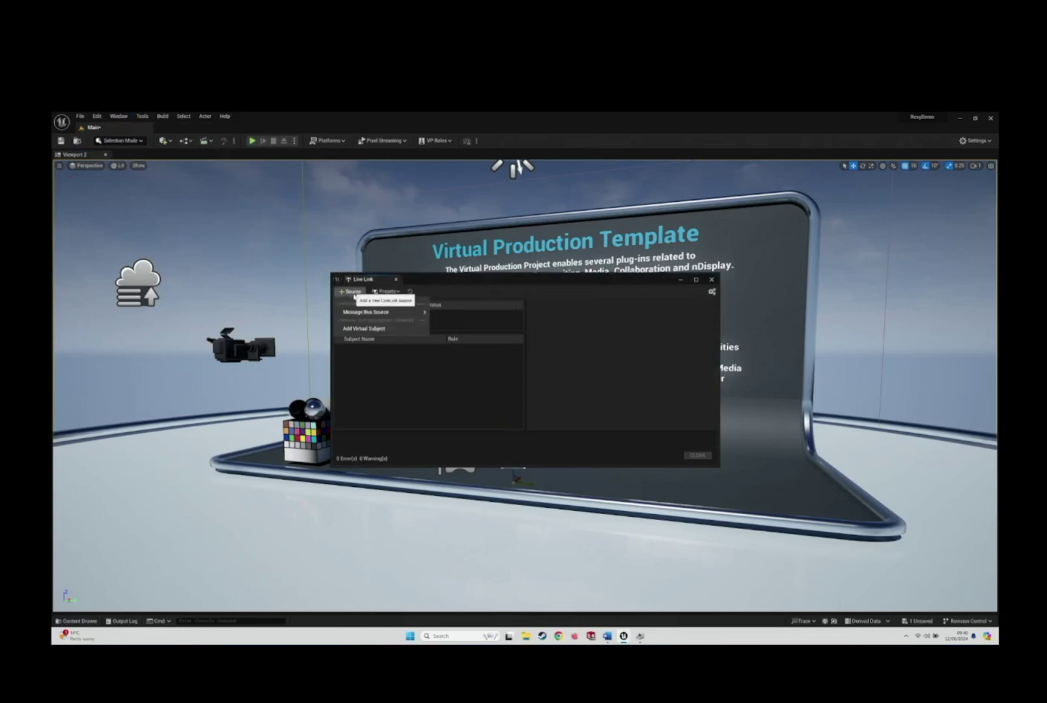
pyautogui.click(381, 333)
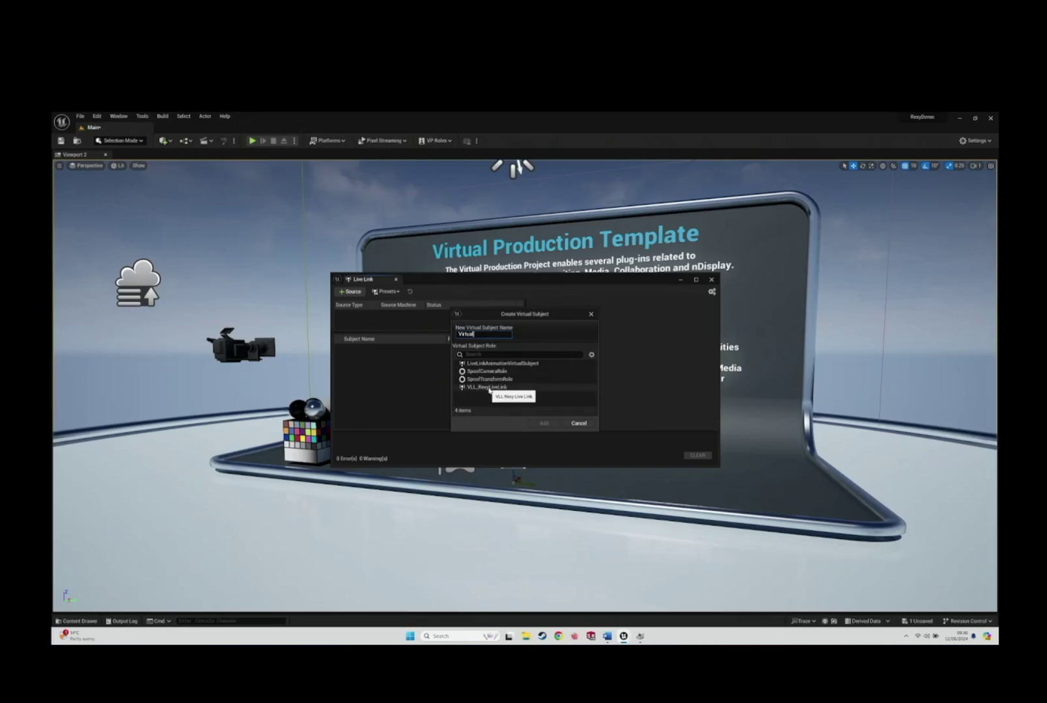
pyautogui.click(490, 388)
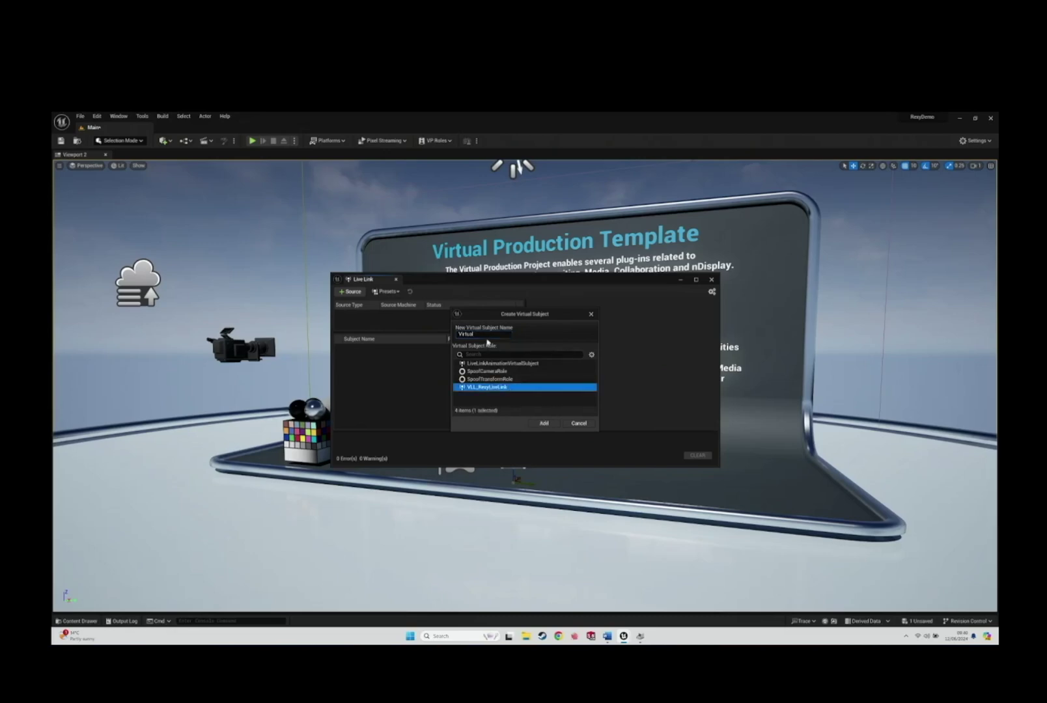
pyautogui.click(486, 334)
pyautogui.write('ReoyWheels')
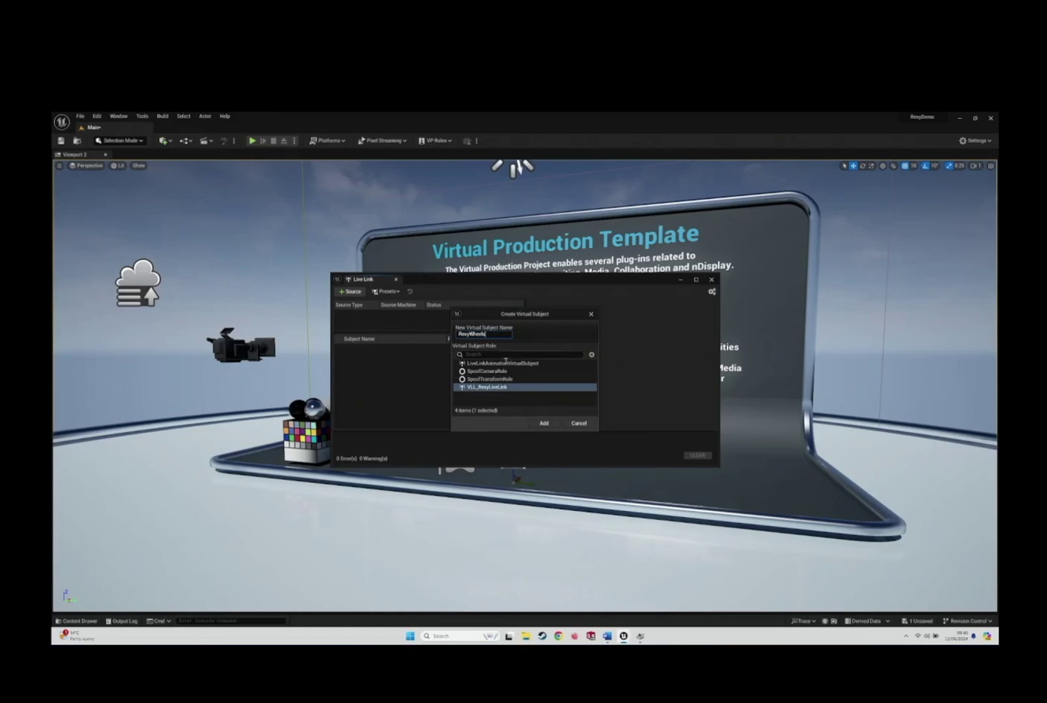
pyautogui.click(543, 423)
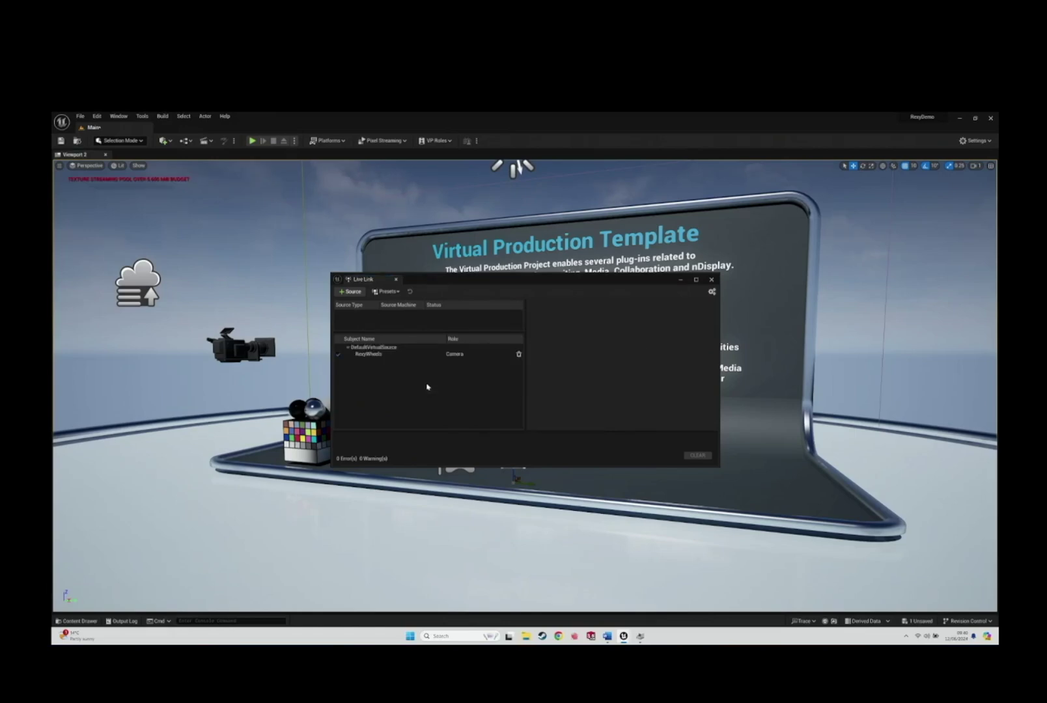
# Check the RexyWheels subject's wheel values in Live Link while turning the wheels
pyautogui.click(383, 357)
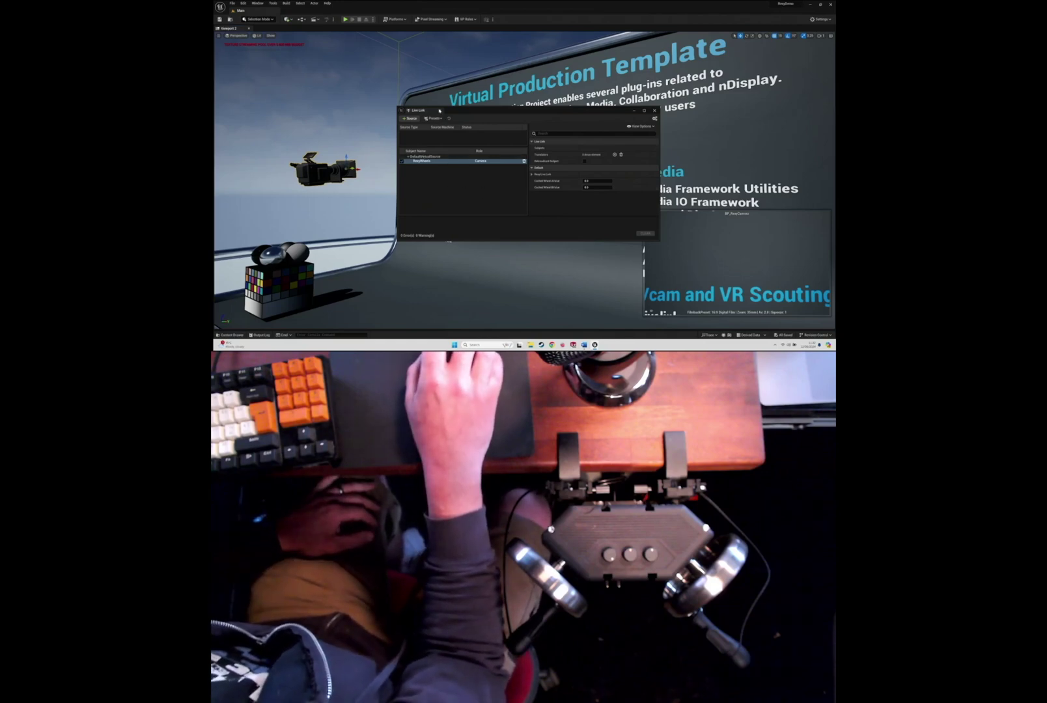
pyautogui.click(440, 111)
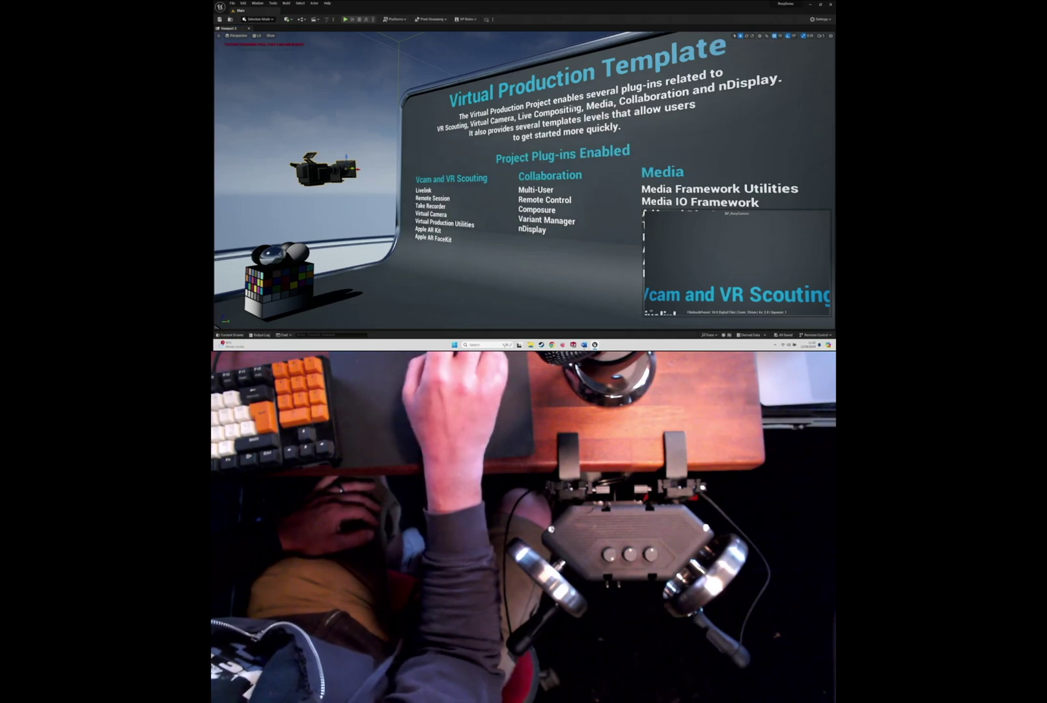
pyautogui.click(257, 4)
pyautogui.moveTo(279, 50)
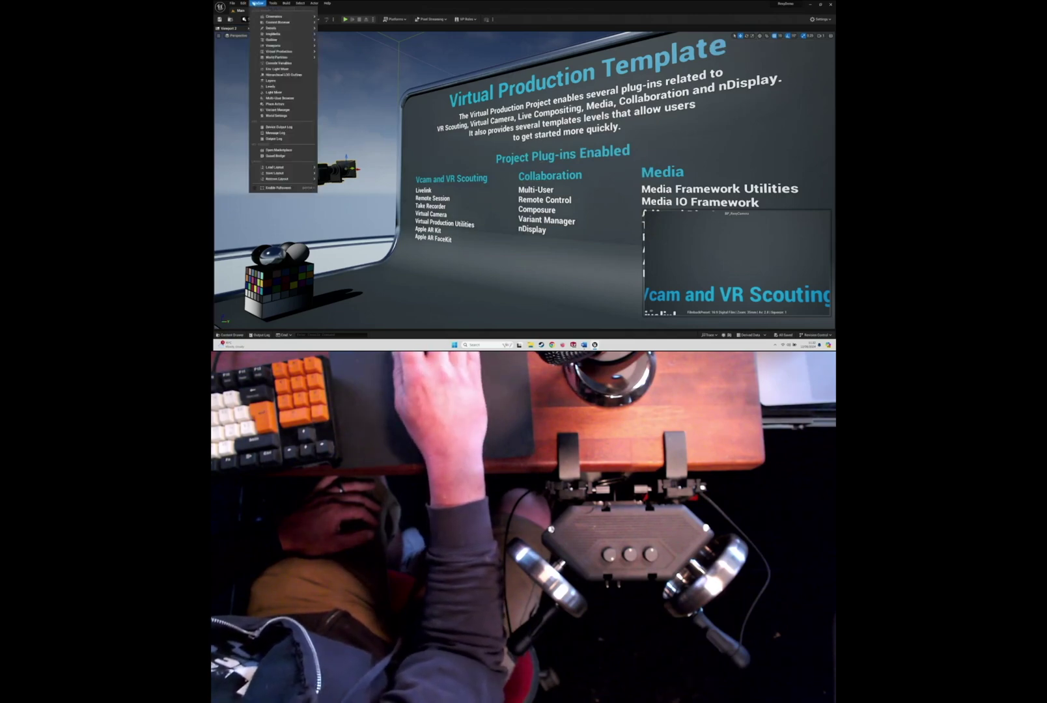
pyautogui.click(339, 53)
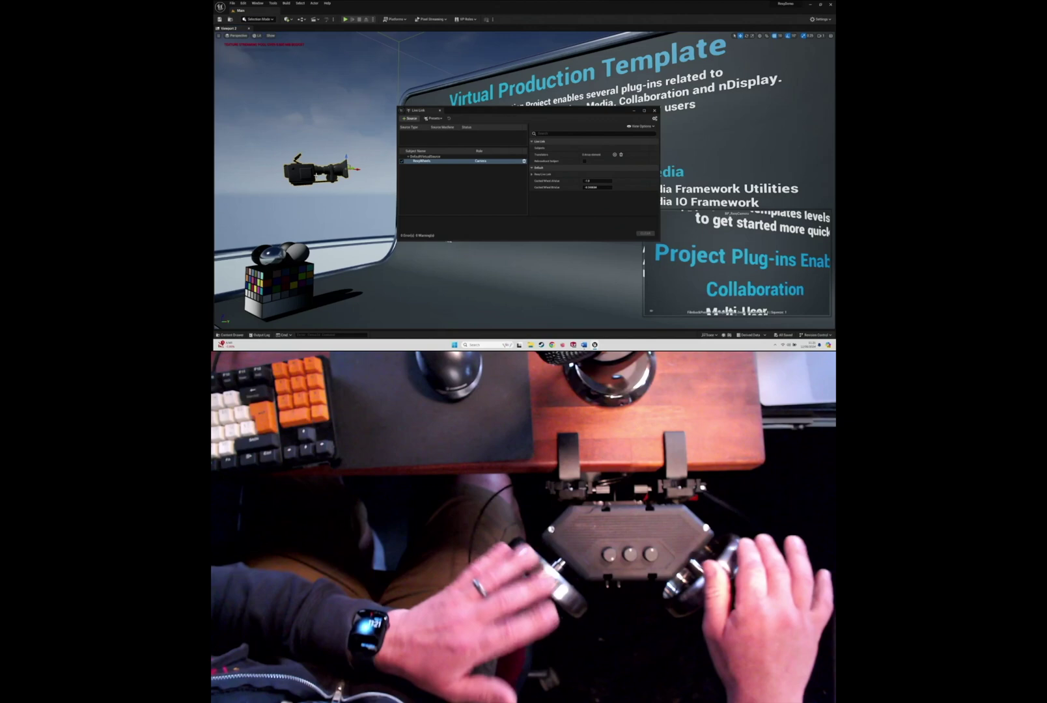
pyautogui.click(655, 111)
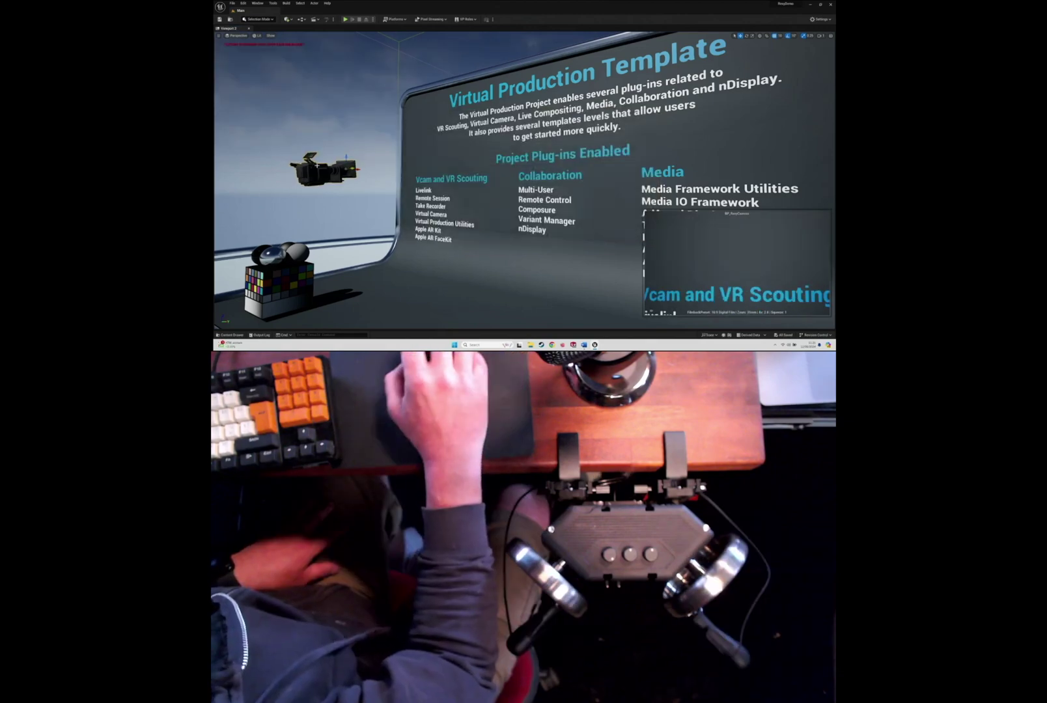
# Hide the camera preview inset and pilot the placed RexyWheels camera in the viewport
pyautogui.press('Escape')
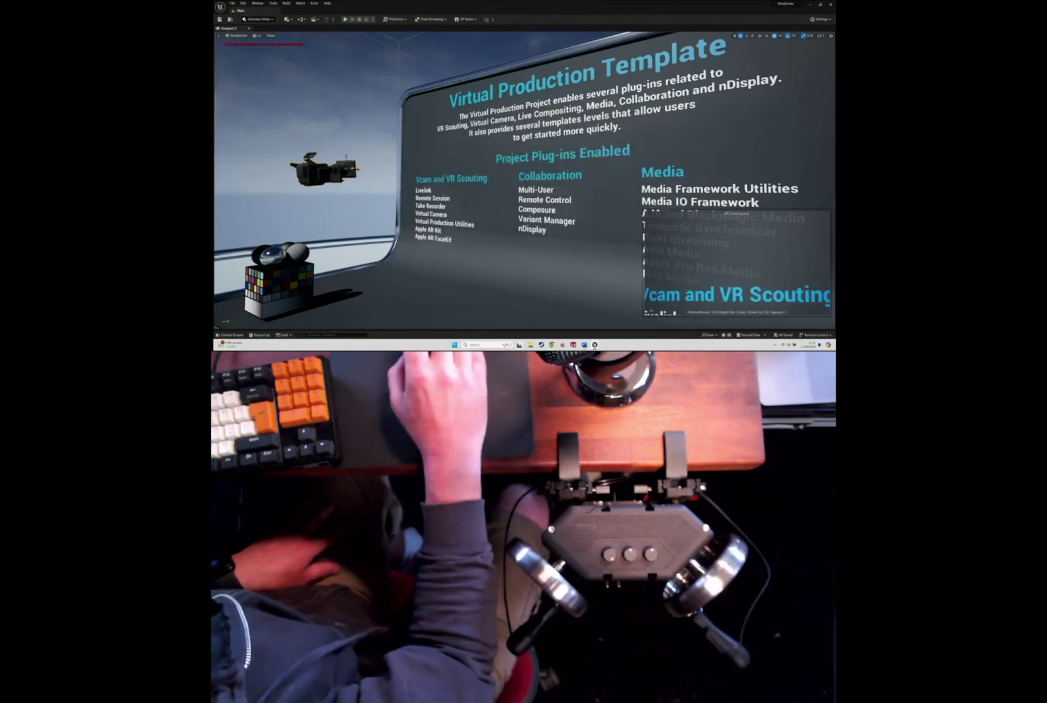
pyautogui.click(236, 36)
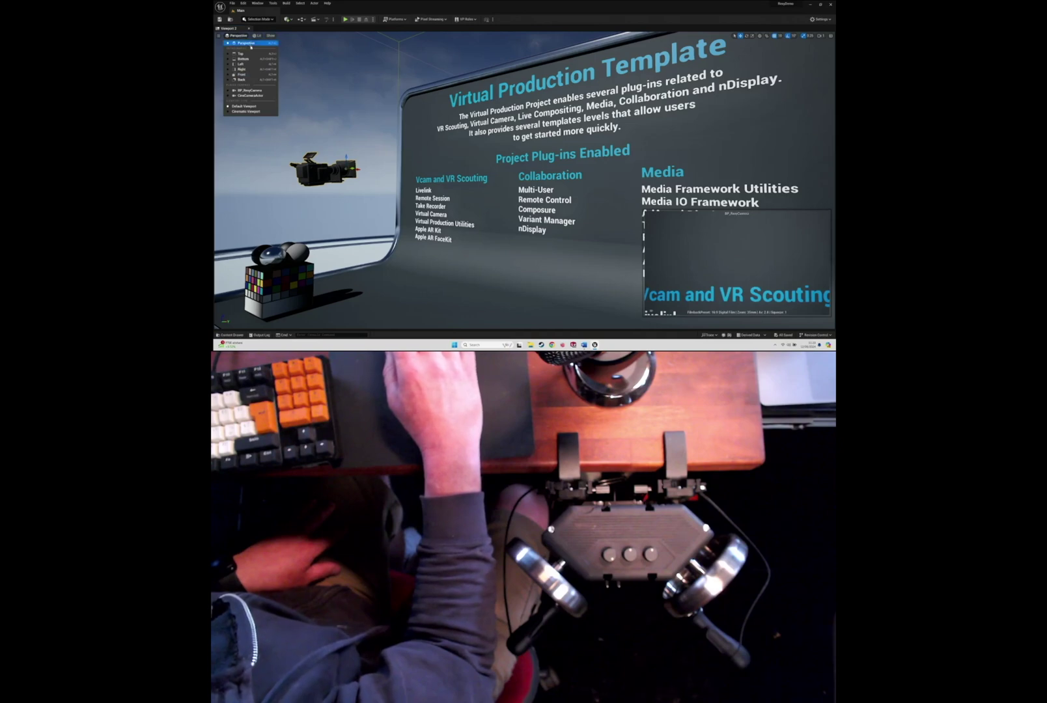
pyautogui.click(248, 90)
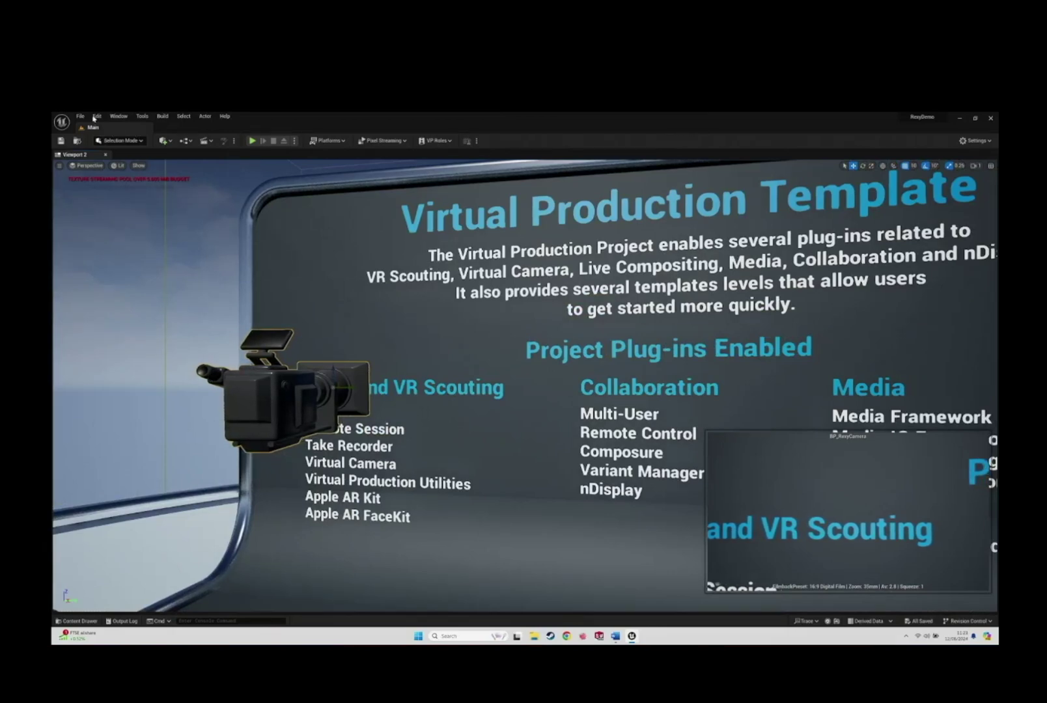
# Show RexyWheels' frame data in Live Link, review the fields, then close the window
pyautogui.click(119, 116)
pyautogui.moveTo(151, 189)
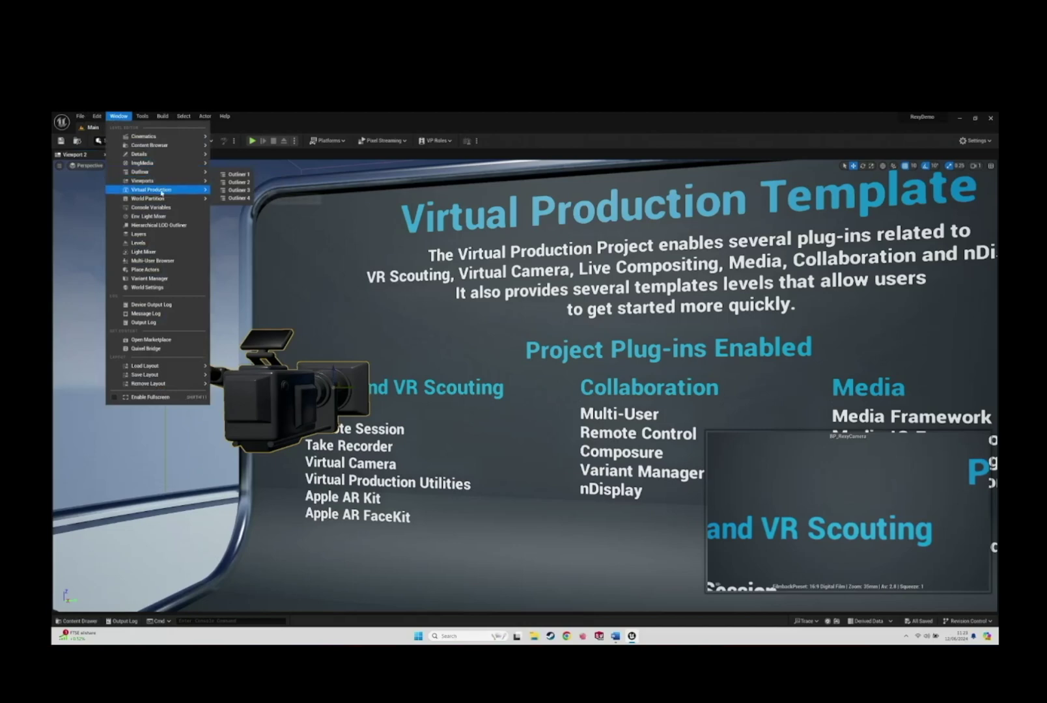
pyautogui.click(245, 204)
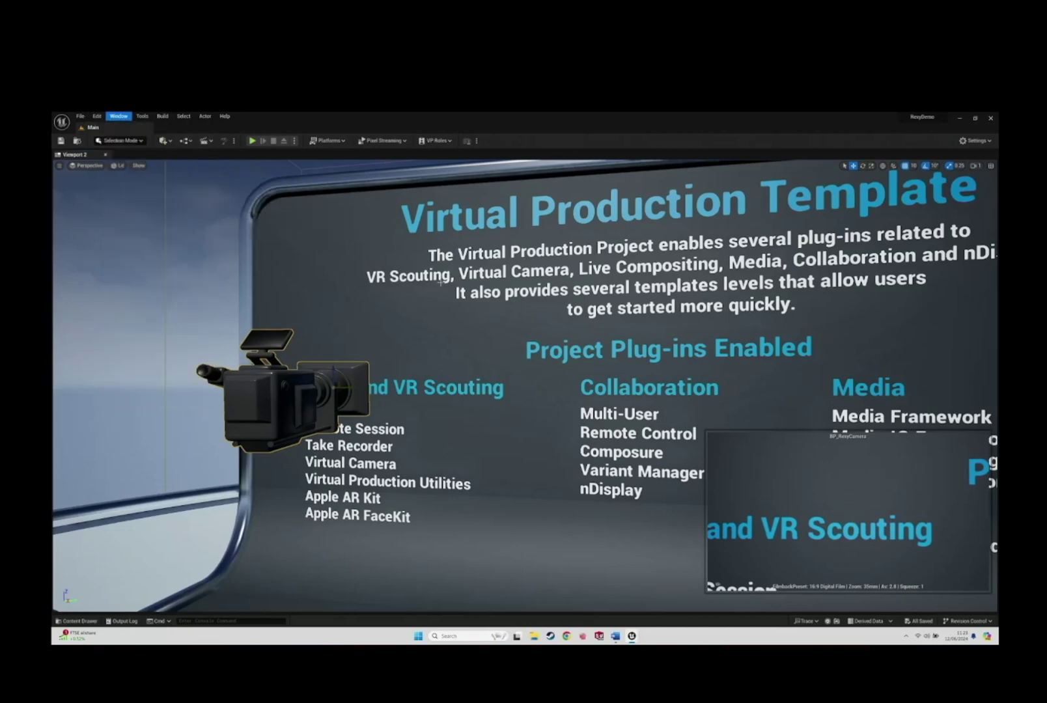
pyautogui.click(399, 358)
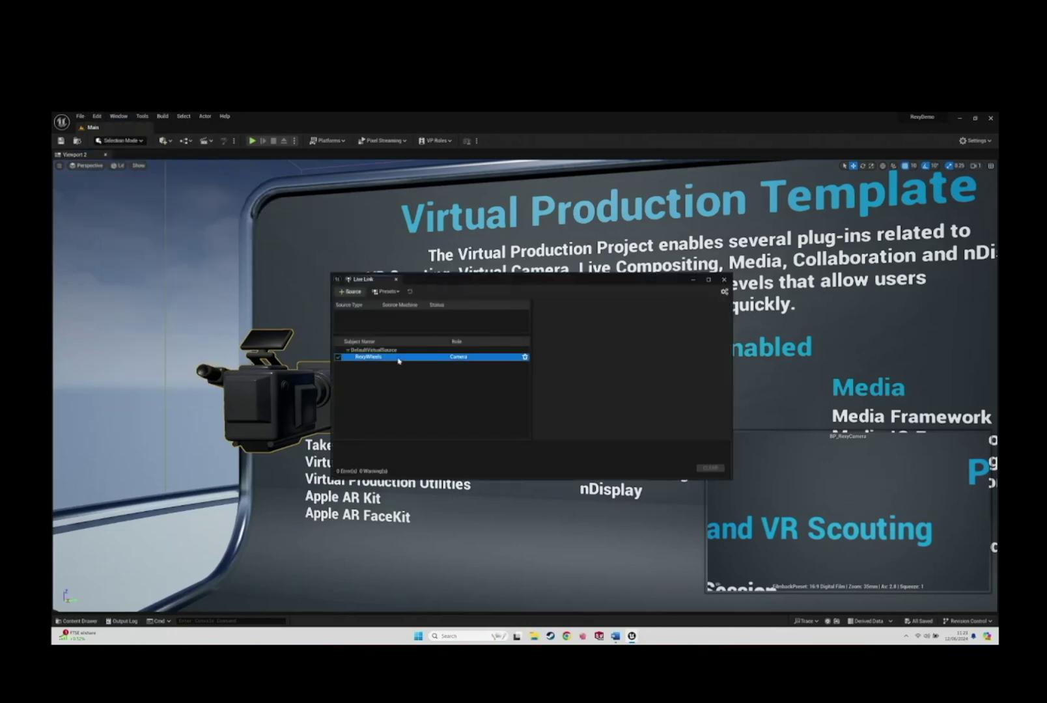
pyautogui.click(721, 305)
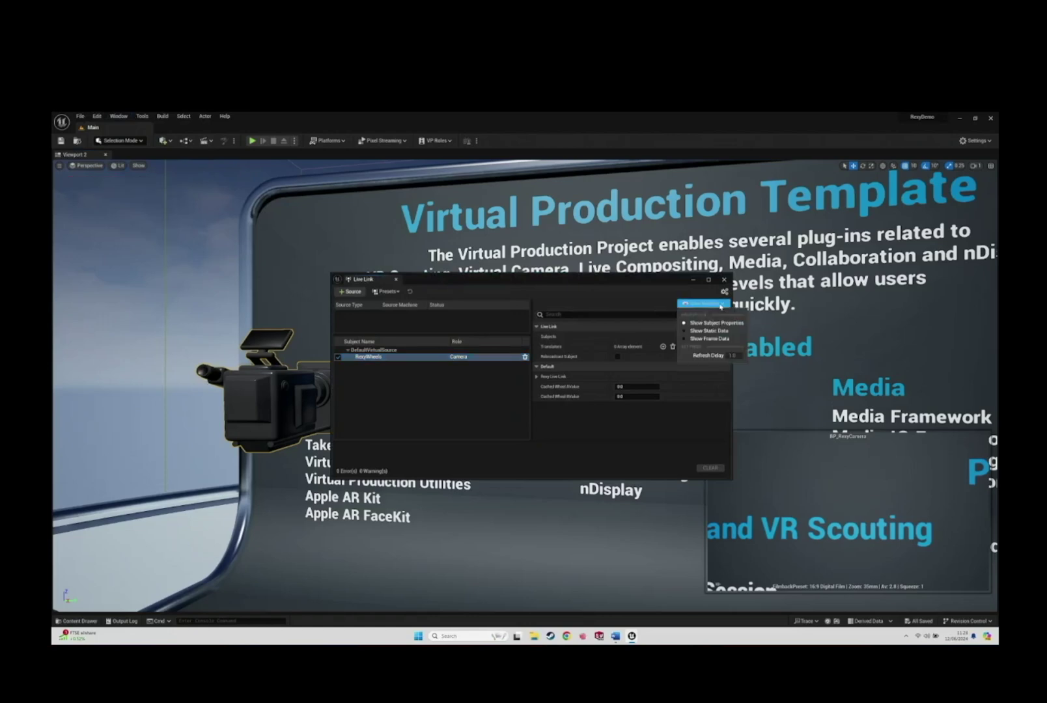
pyautogui.click(713, 339)
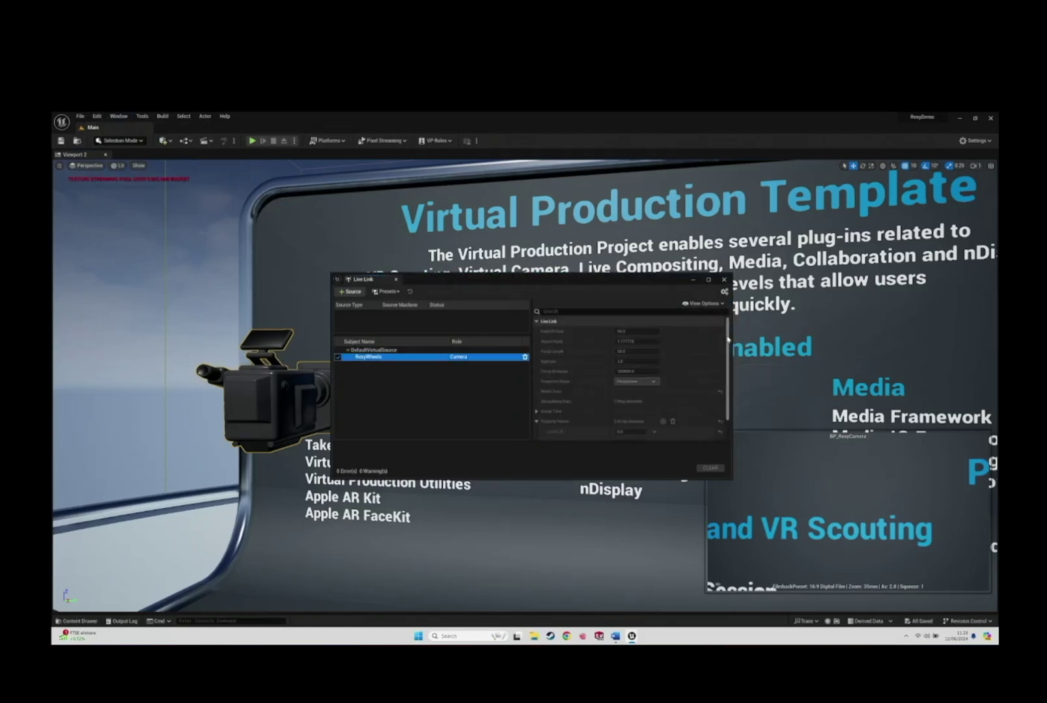
pyautogui.moveTo(729, 340); pyautogui.dragTo(730, 369)
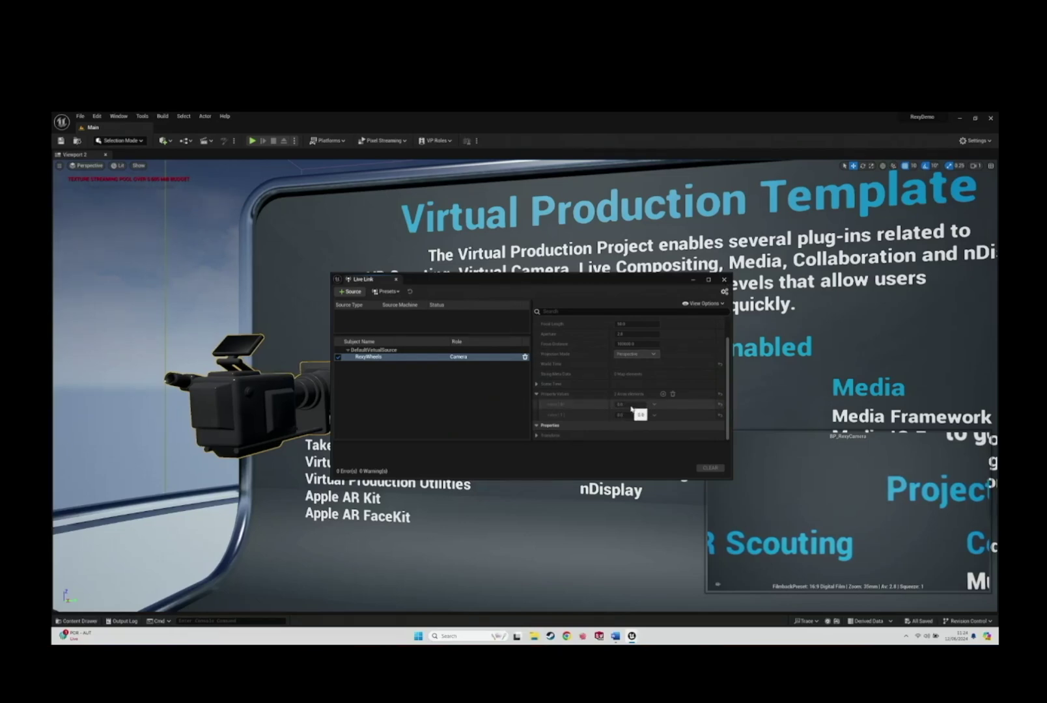
pyautogui.click(175, 333)
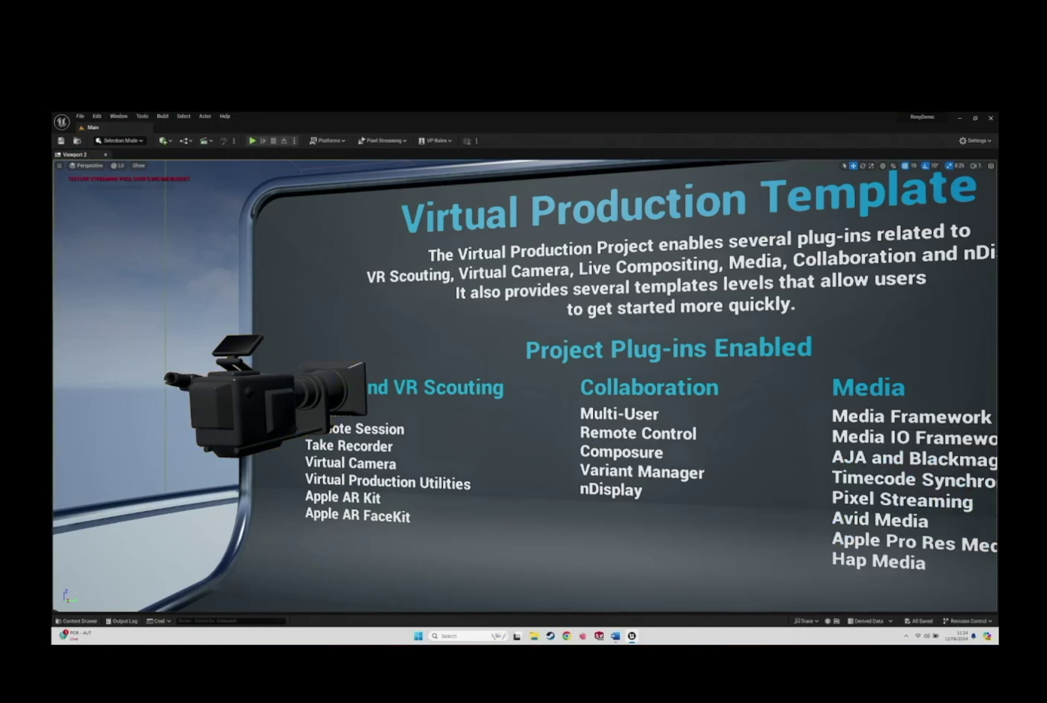
# Select BP_RexyCamera, open its Details, and expand Wheel Input's Right Wheel and Left Wheel
pyautogui.click(237, 383)
pyautogui.click(119, 120)
pyautogui.moveTo(140, 154)
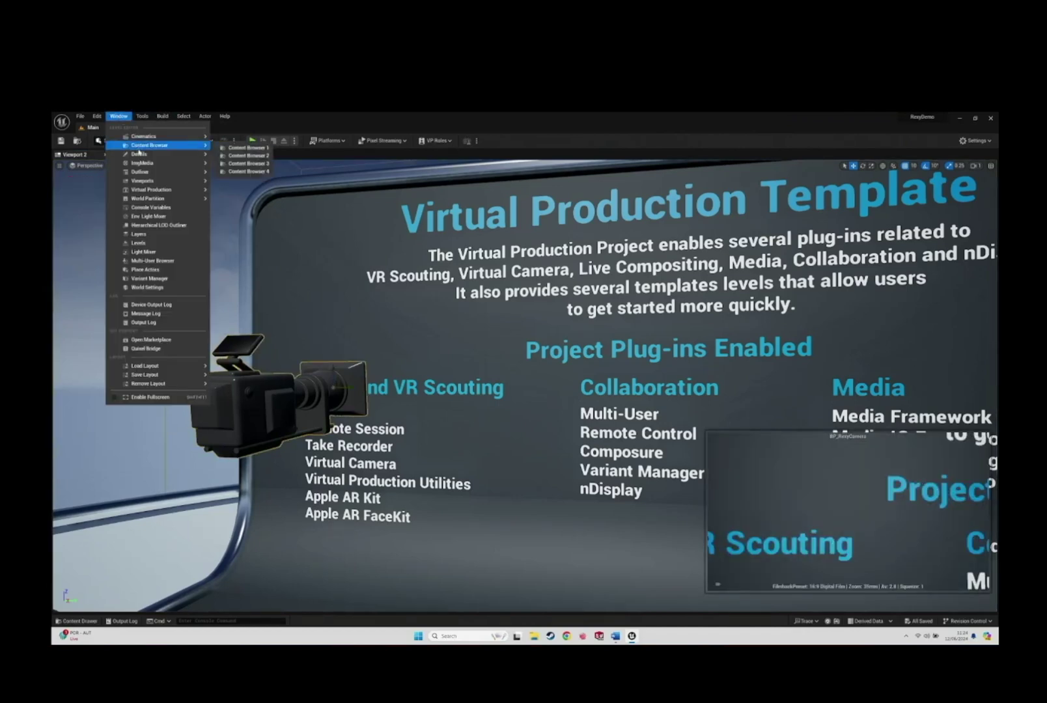
pyautogui.click(245, 157)
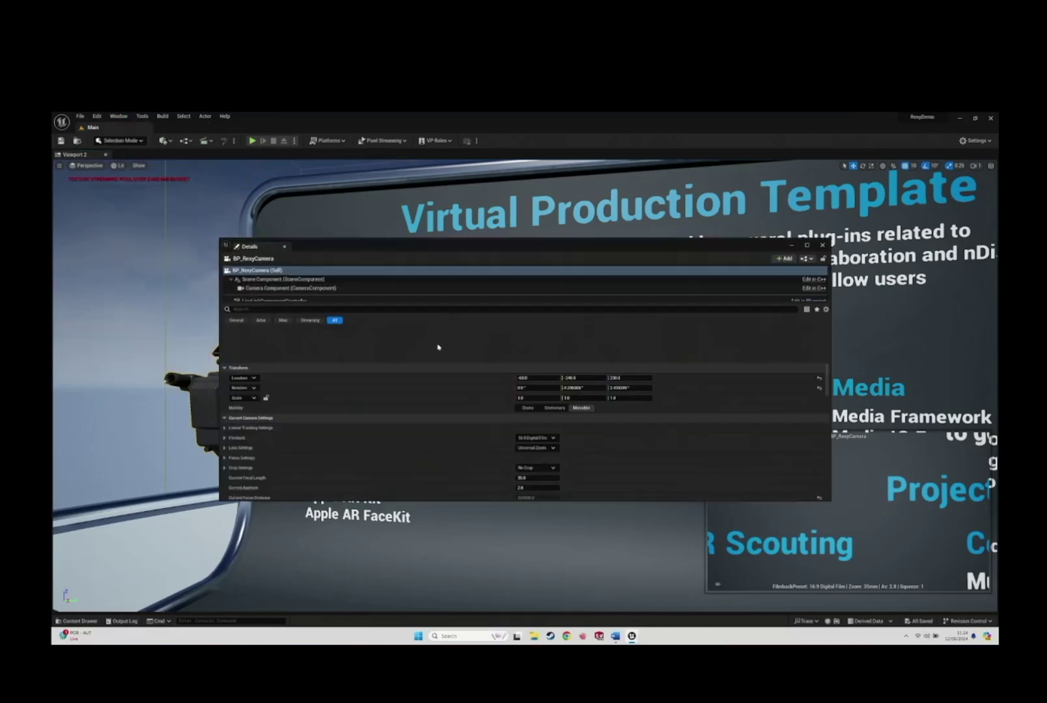
pyautogui.scroll(-5, 278, 447)
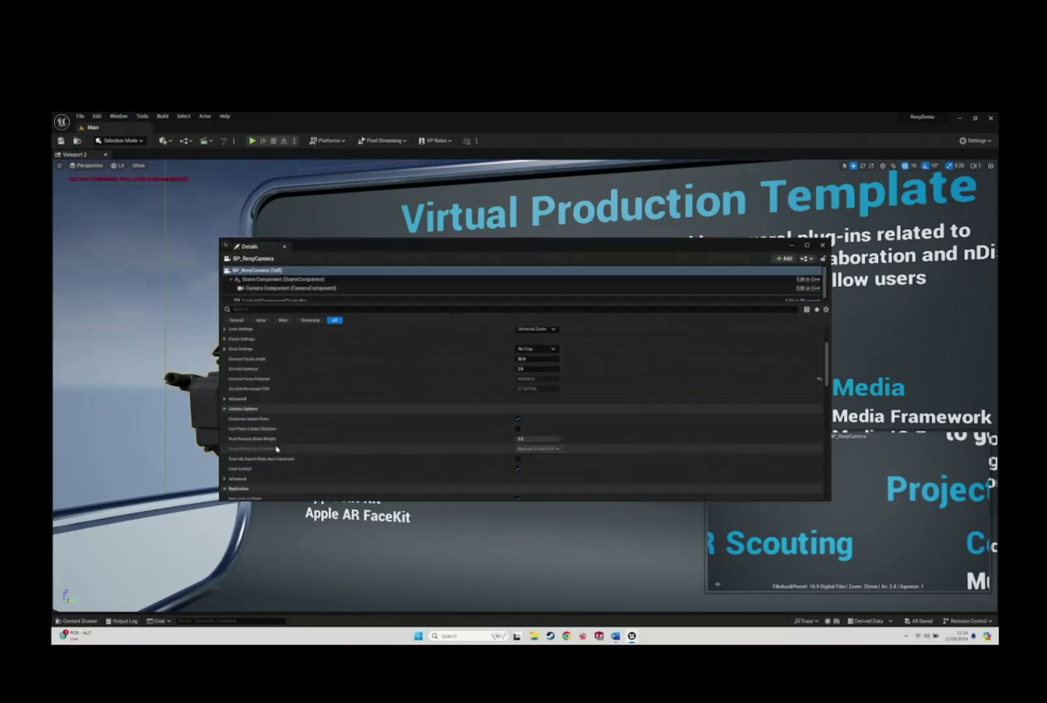
pyautogui.scroll(-5, 278, 447)
pyautogui.scroll(-5, 278, 447)
pyautogui.scroll(-3, 278, 447)
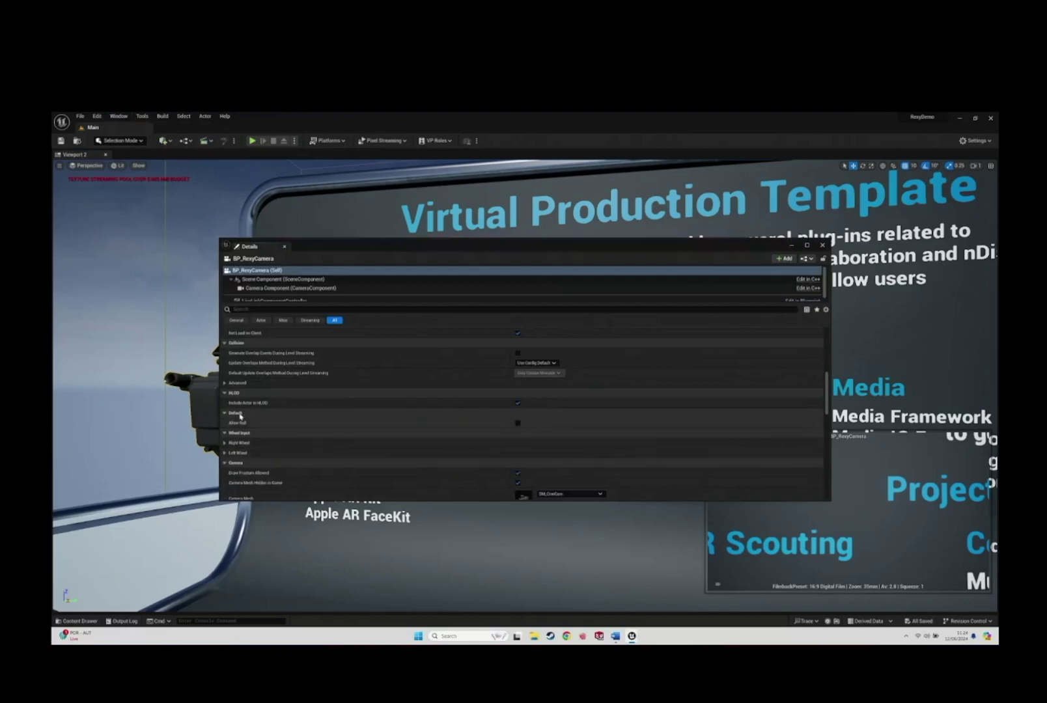
pyautogui.click(243, 436)
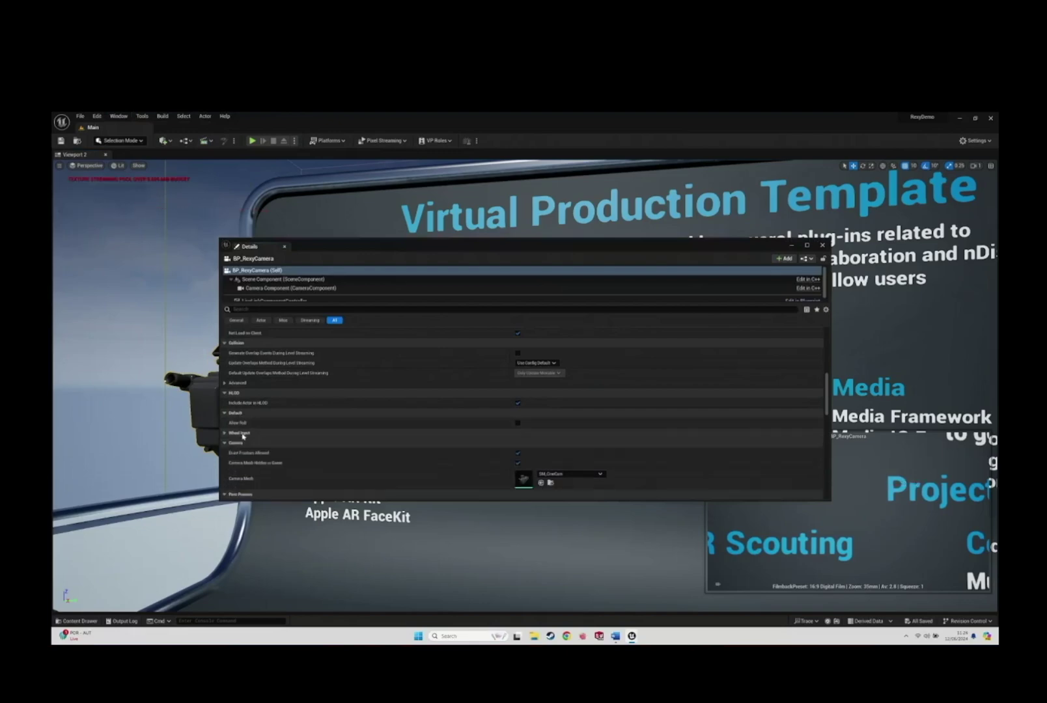
pyautogui.click(227, 434)
pyautogui.click(227, 444)
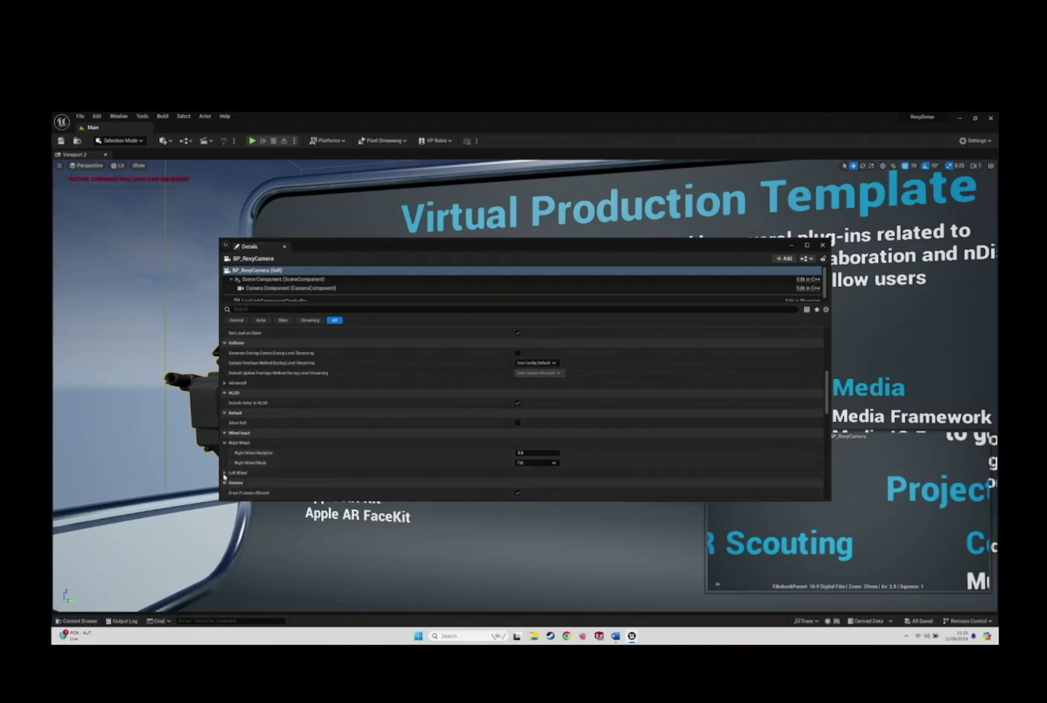
pyautogui.click(225, 472)
pyautogui.scroll(-1, 518, 490)
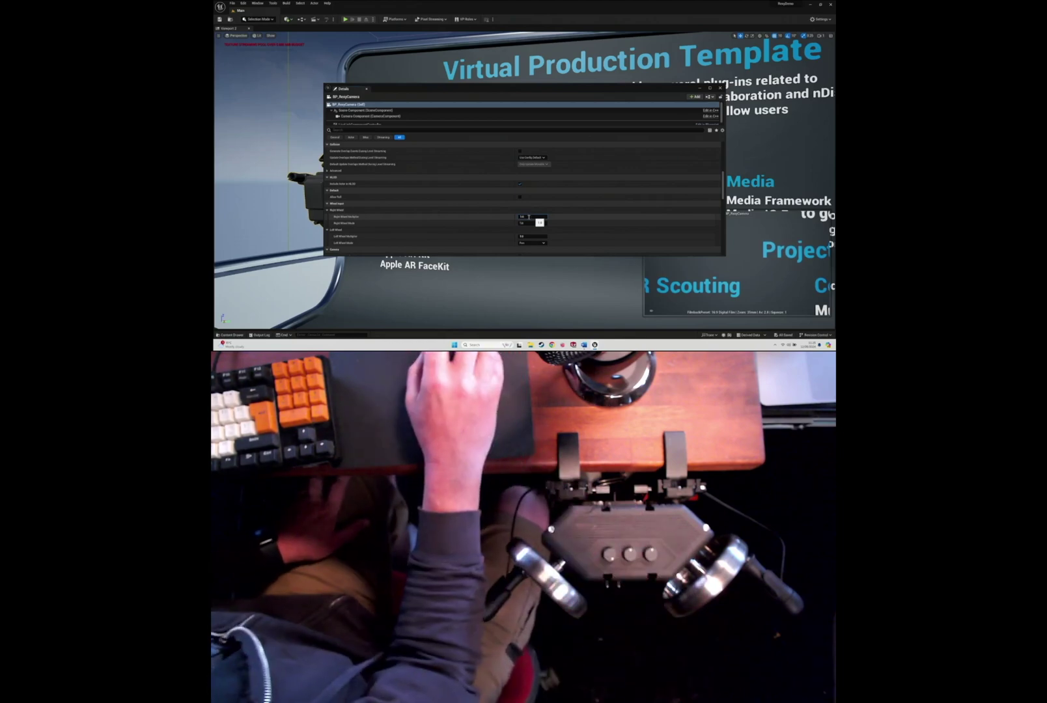
# Adjust the wheel multiplier values and Right Wheel mode, then close the Details window
pyautogui.click(530, 236)
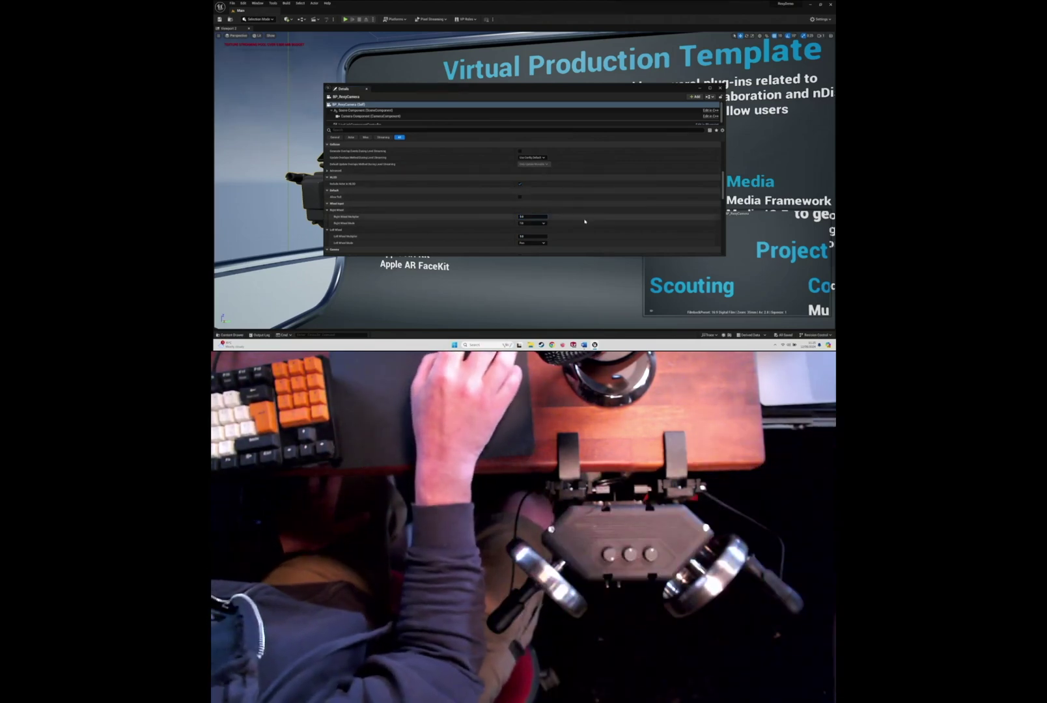
pyautogui.click(538, 224)
pyautogui.click(536, 238)
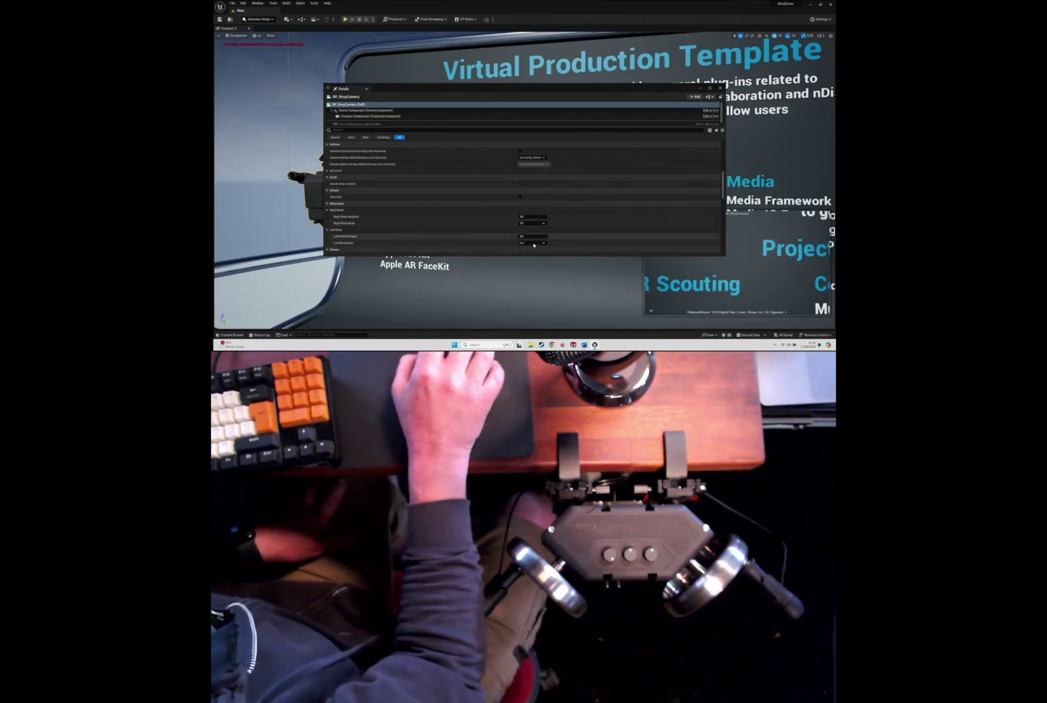
pyautogui.click(523, 230)
pyautogui.click(372, 88)
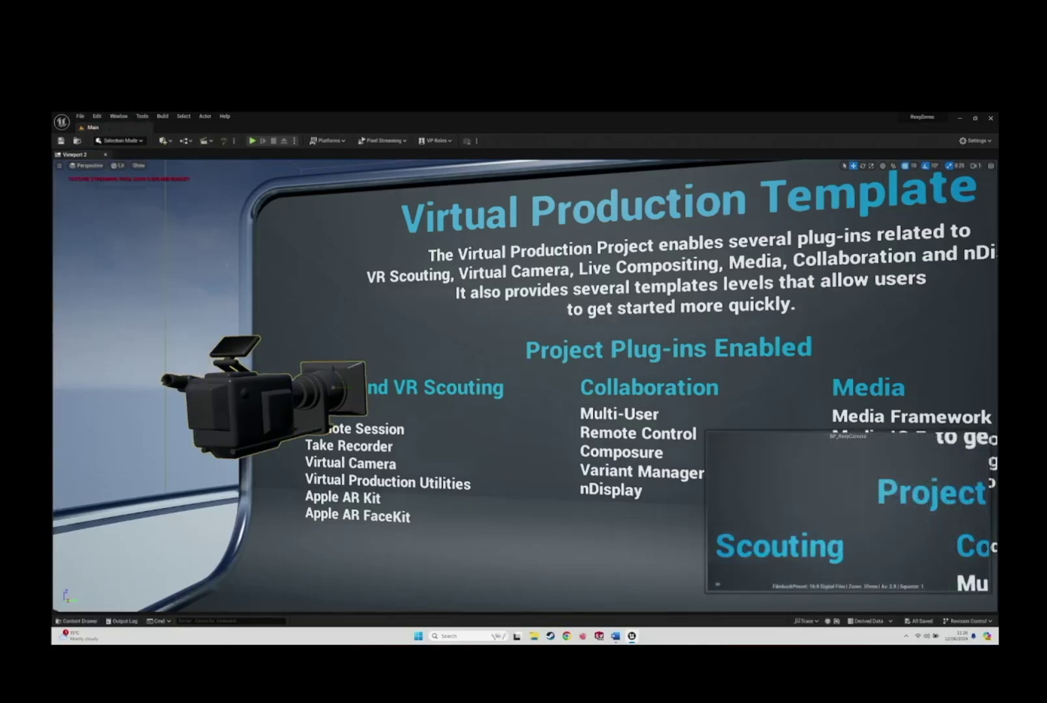
pyautogui.click(96, 118)
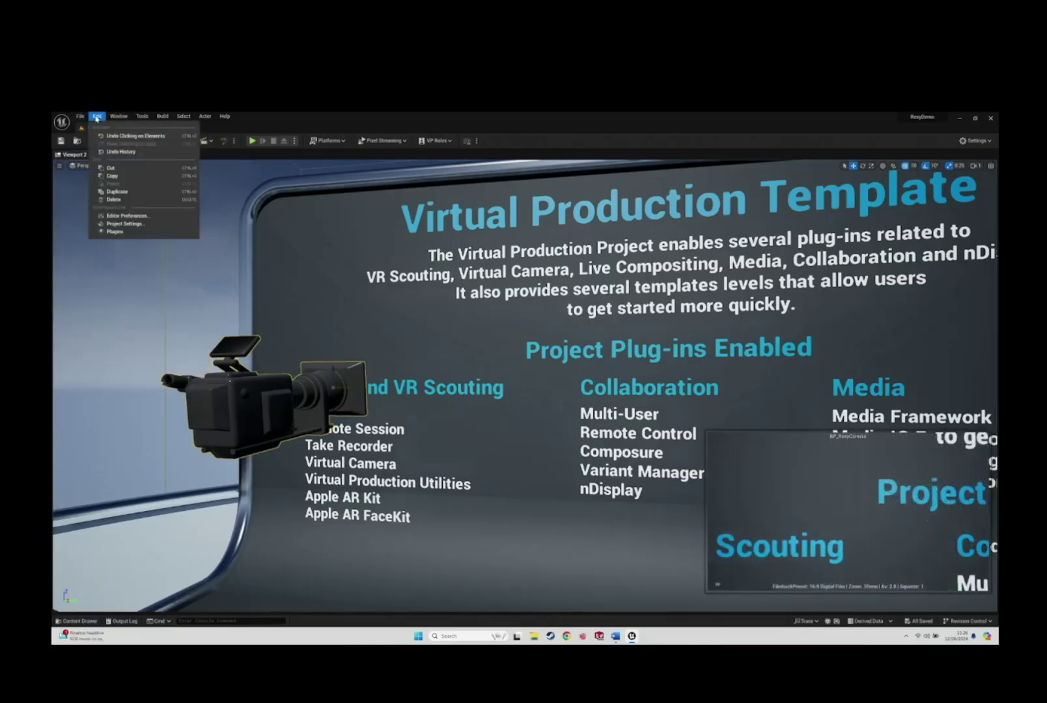
pyautogui.click(123, 220)
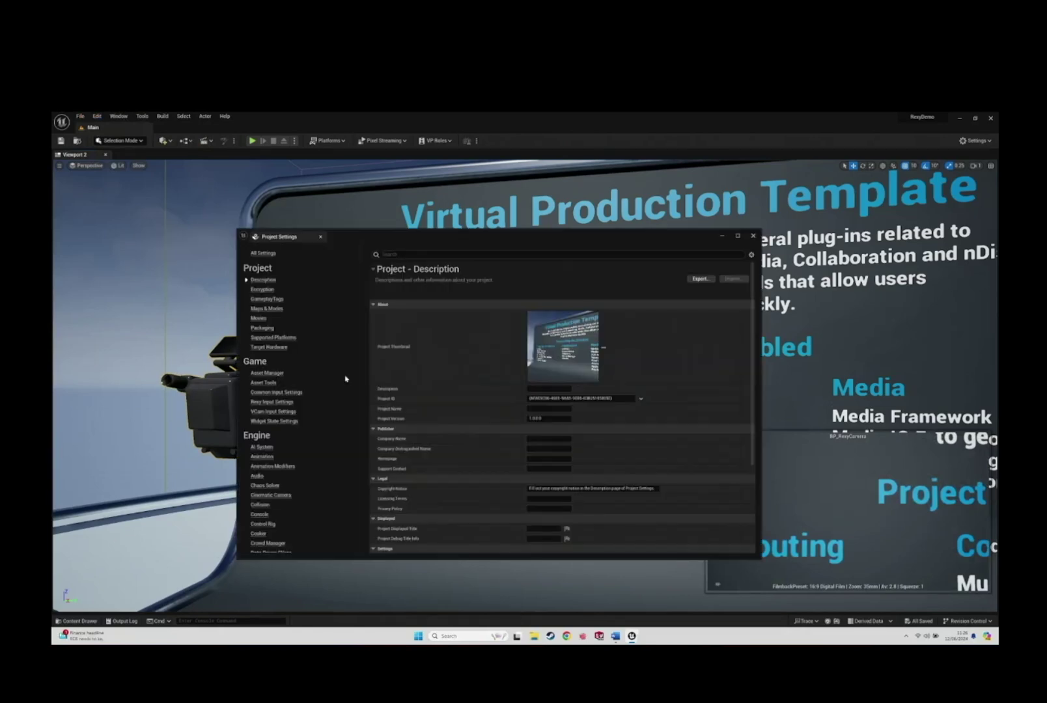
pyautogui.scroll(-10, 343, 409)
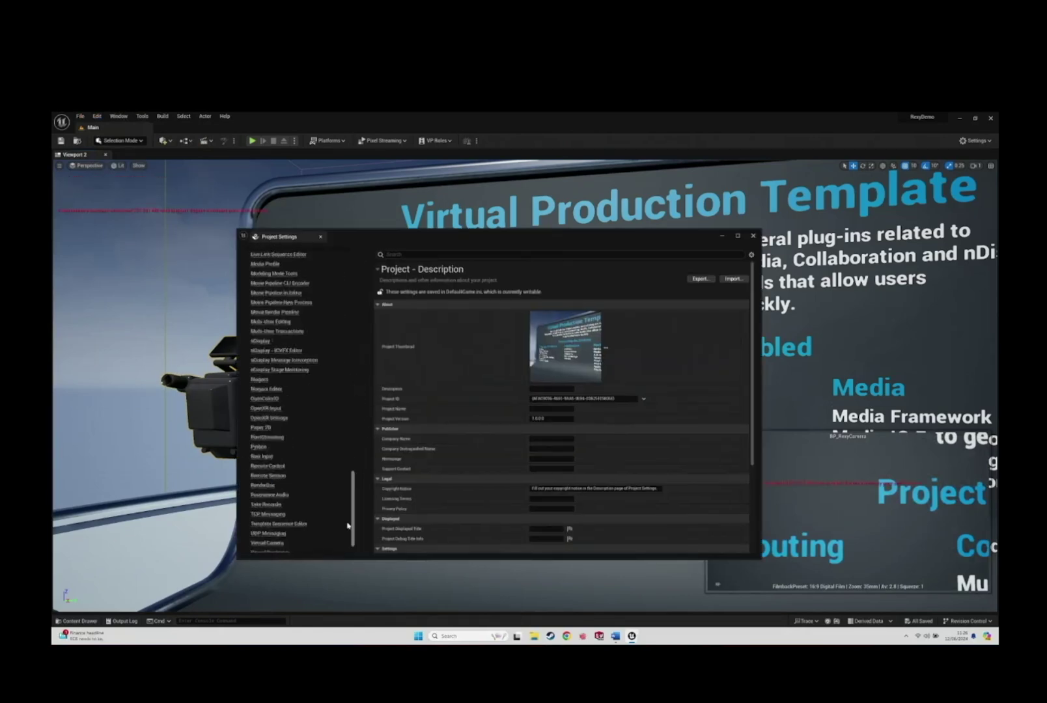
pyautogui.scroll(-5, 333, 524)
pyautogui.click(261, 428)
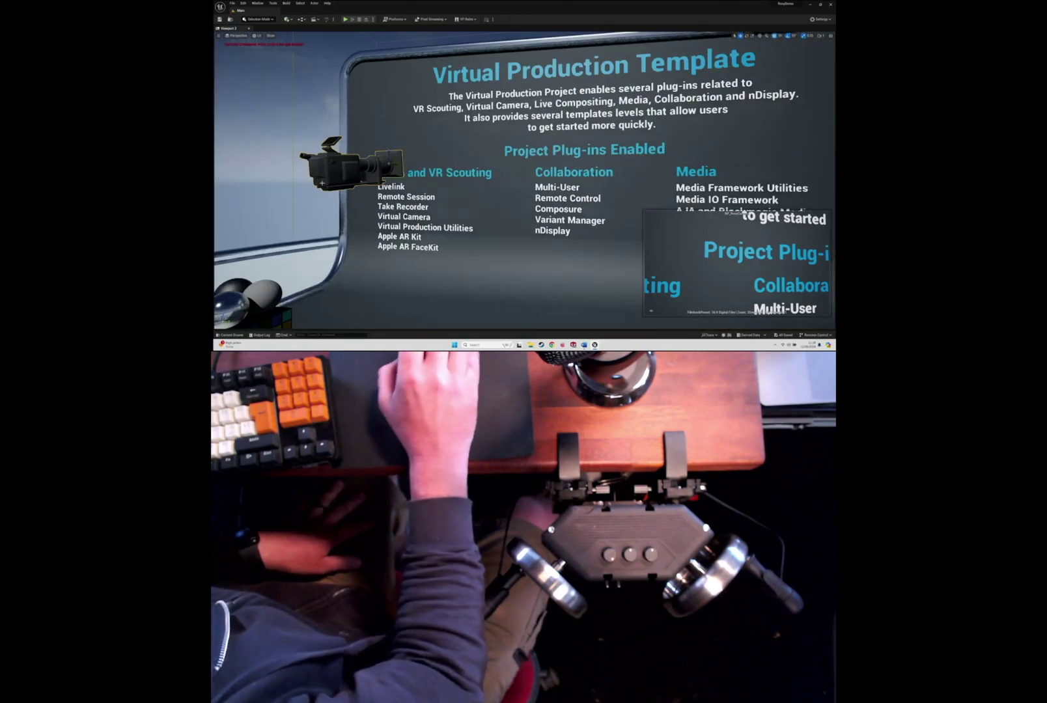
# Drag the VCam actor from the Content Drawer's VirtualCamera folder into the level
pyautogui.moveTo(415, 280); pyautogui.dragTo(425, 294)
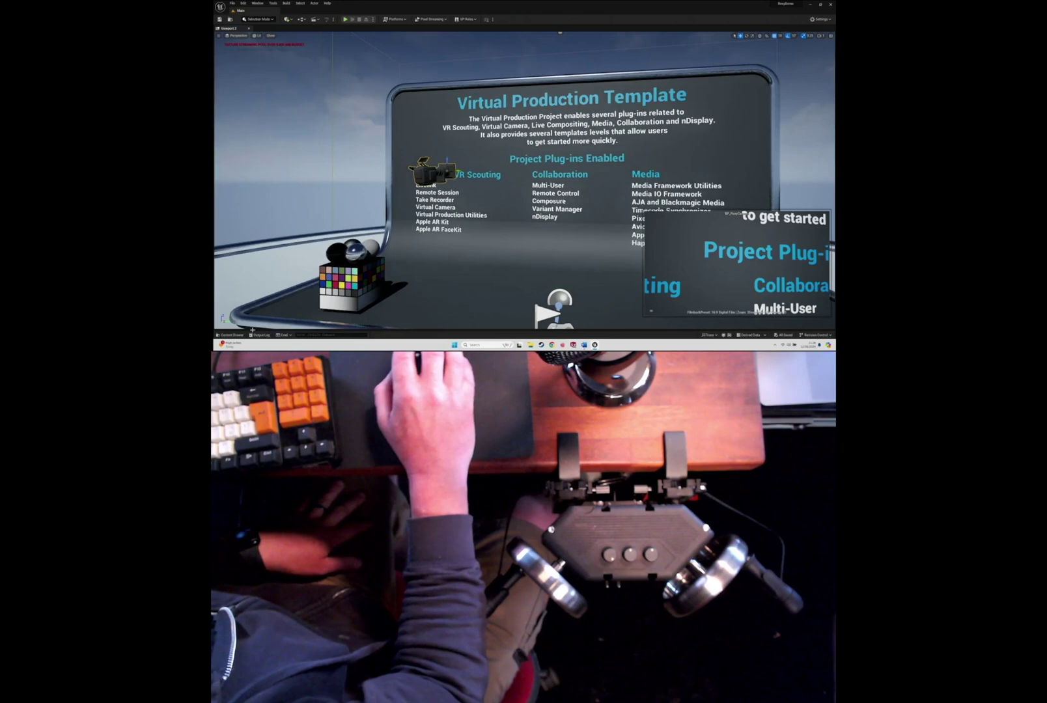
pyautogui.click(224, 334)
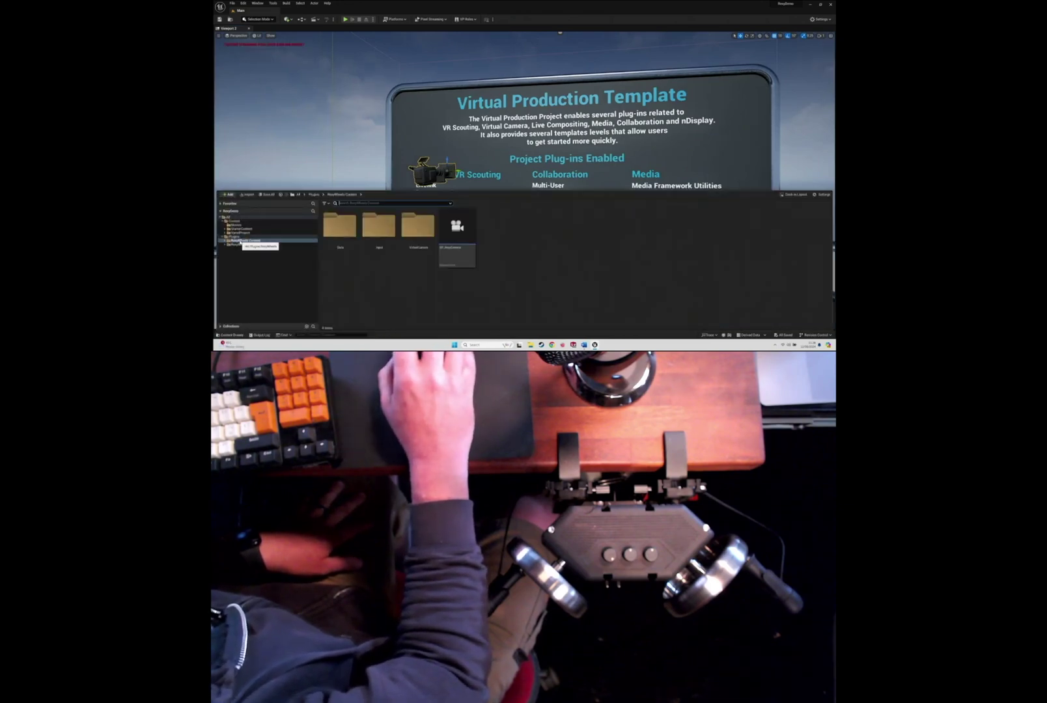
pyautogui.doubleClick(424, 226)
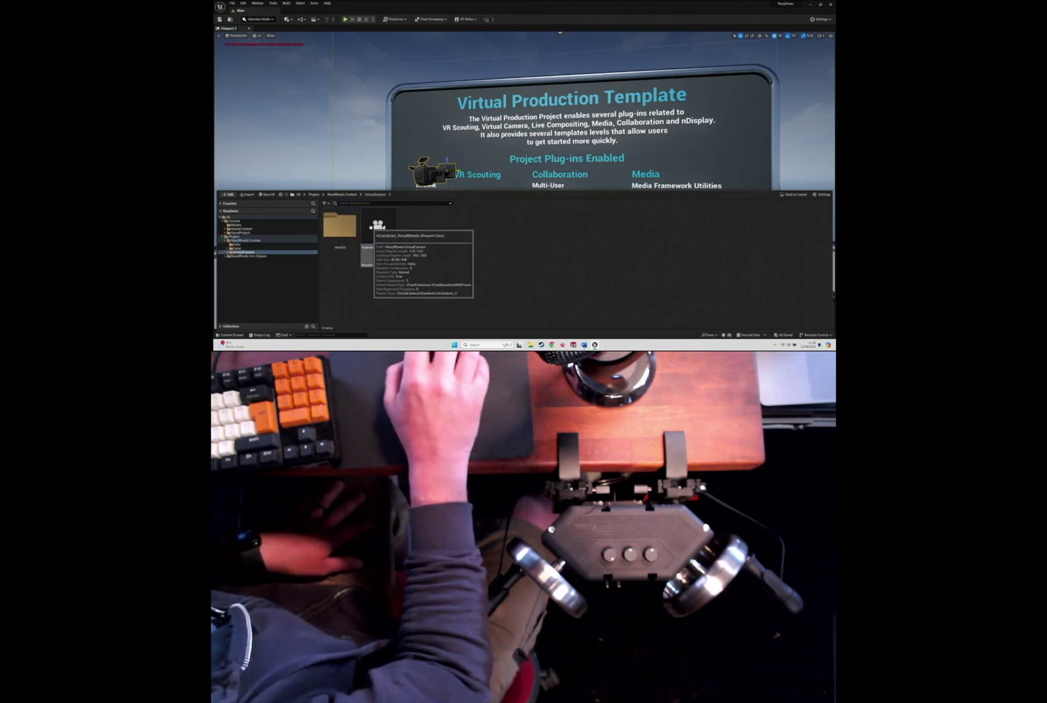
pyautogui.moveTo(461, 201); pyautogui.dragTo(550, 172)
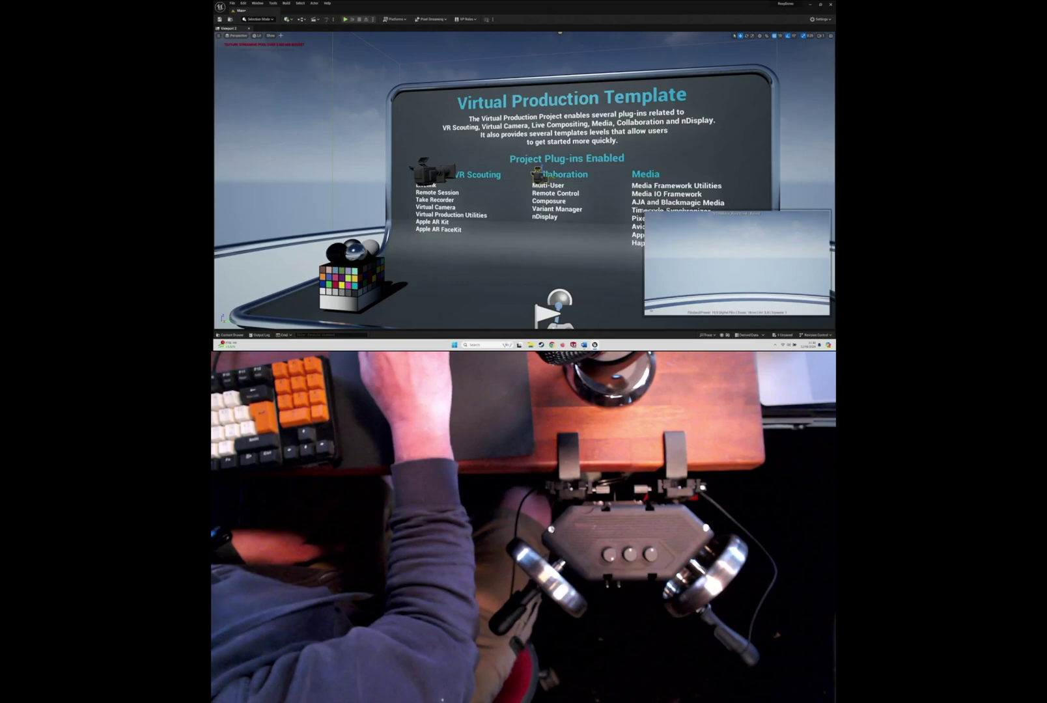
# In Project Settings > Raw Input, map axis keys to GenericUSBController axes, including Axis 6
pyautogui.click(243, 4)
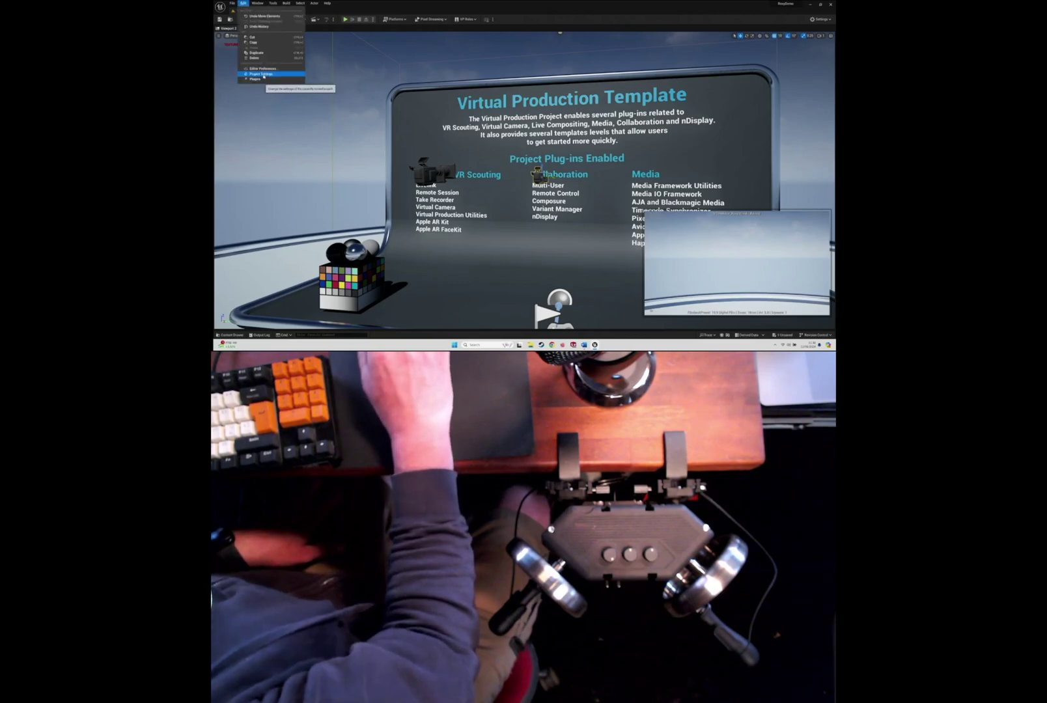
pyautogui.click(261, 74)
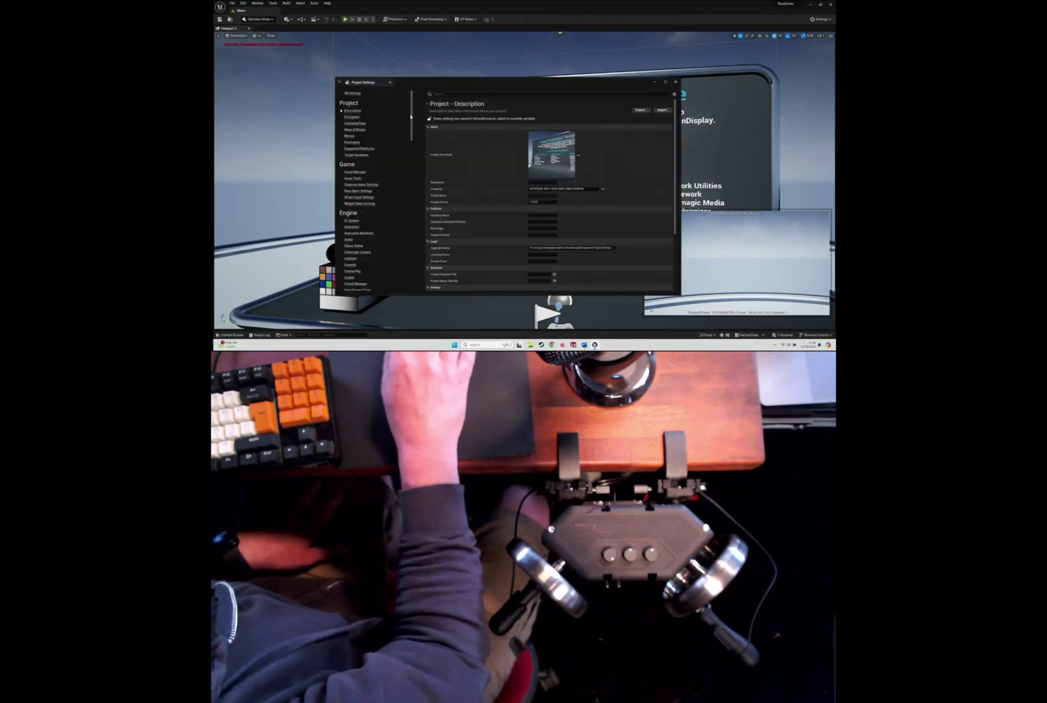
pyautogui.moveTo(412, 133); pyautogui.dragTo(411, 270)
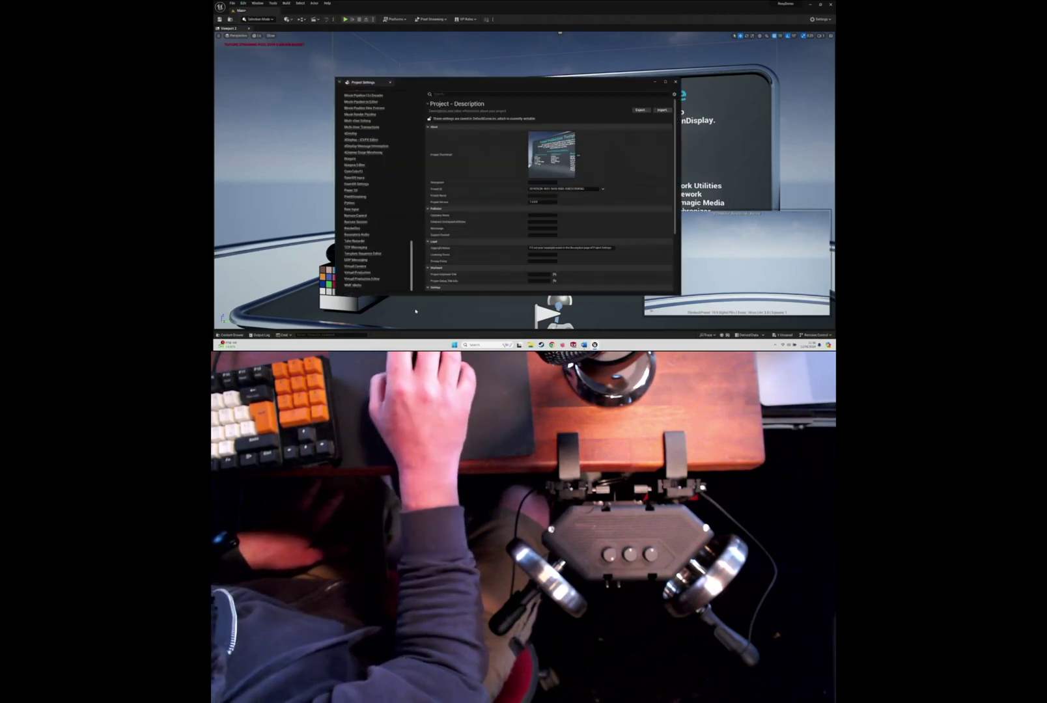
pyautogui.click(354, 209)
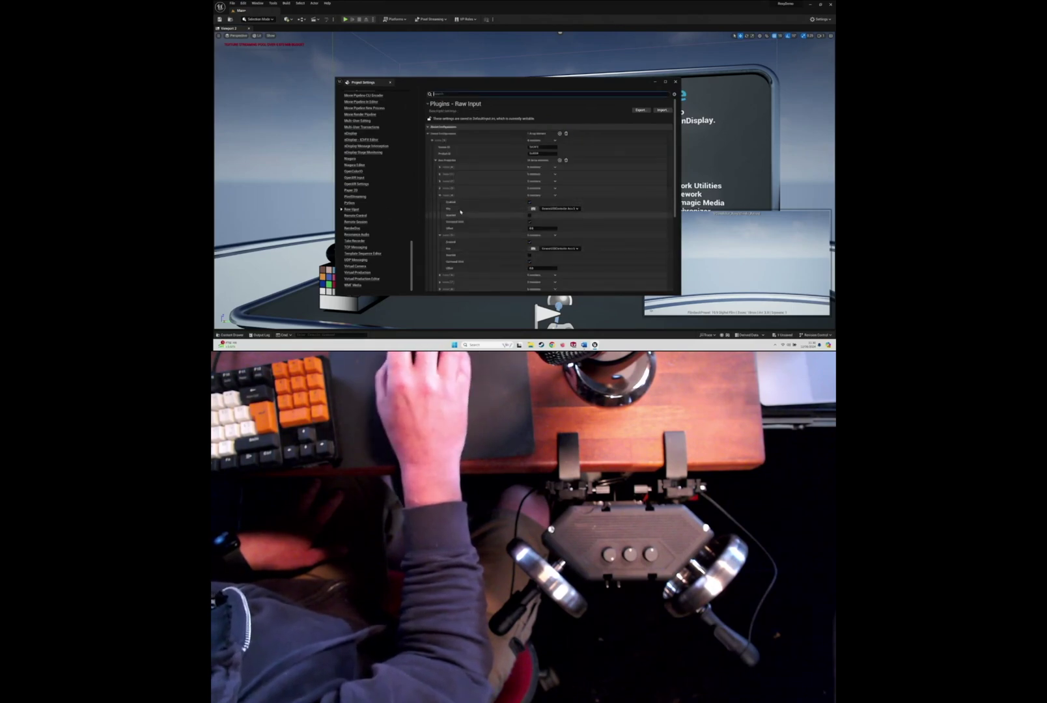
pyautogui.click(558, 209)
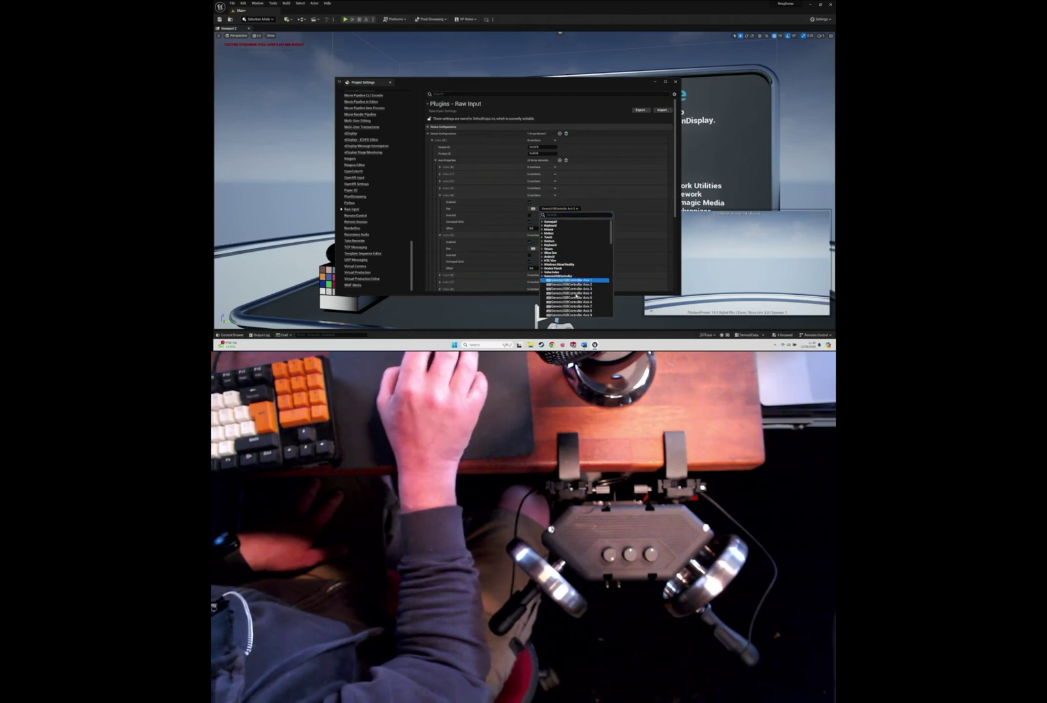
pyautogui.click(576, 303)
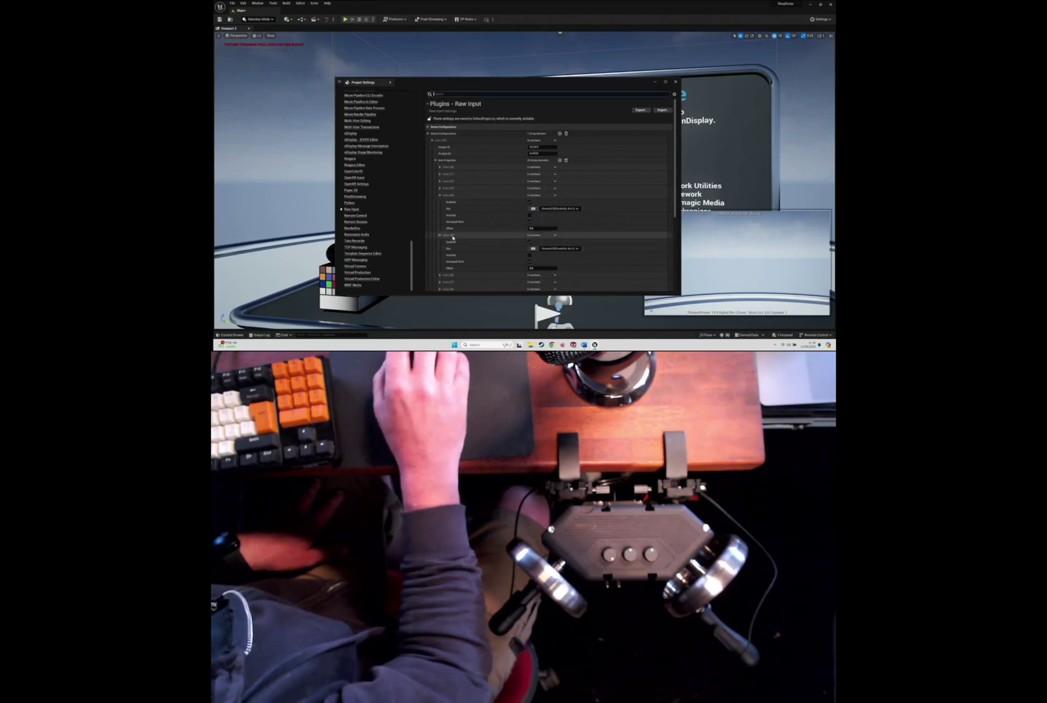
pyautogui.click(568, 248)
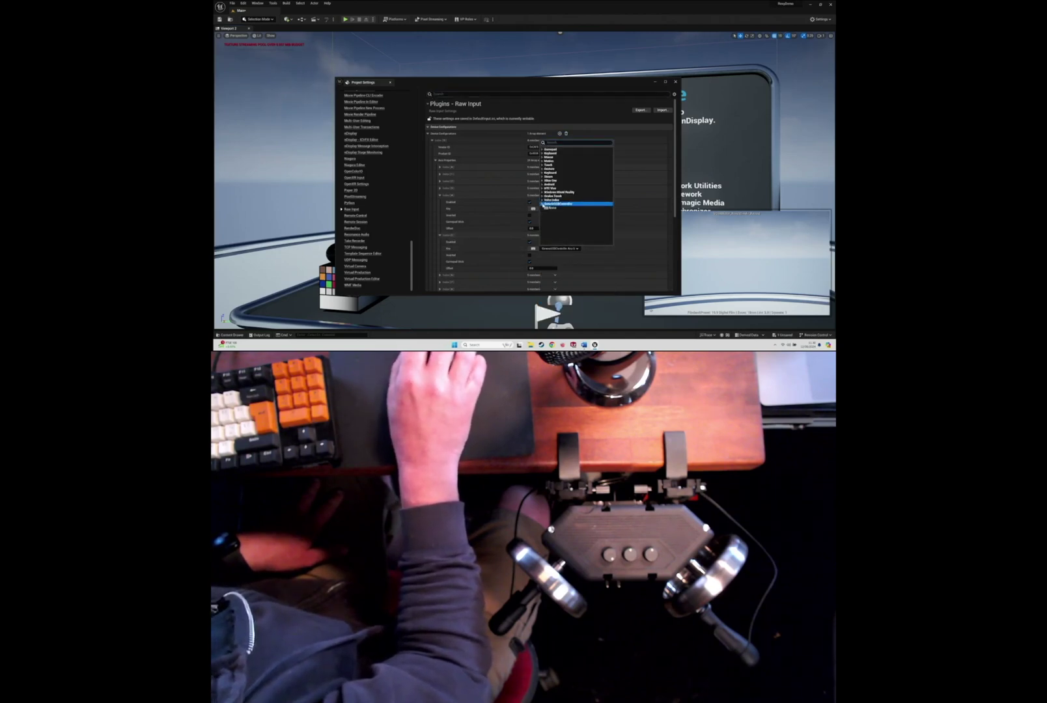
pyautogui.click(565, 215)
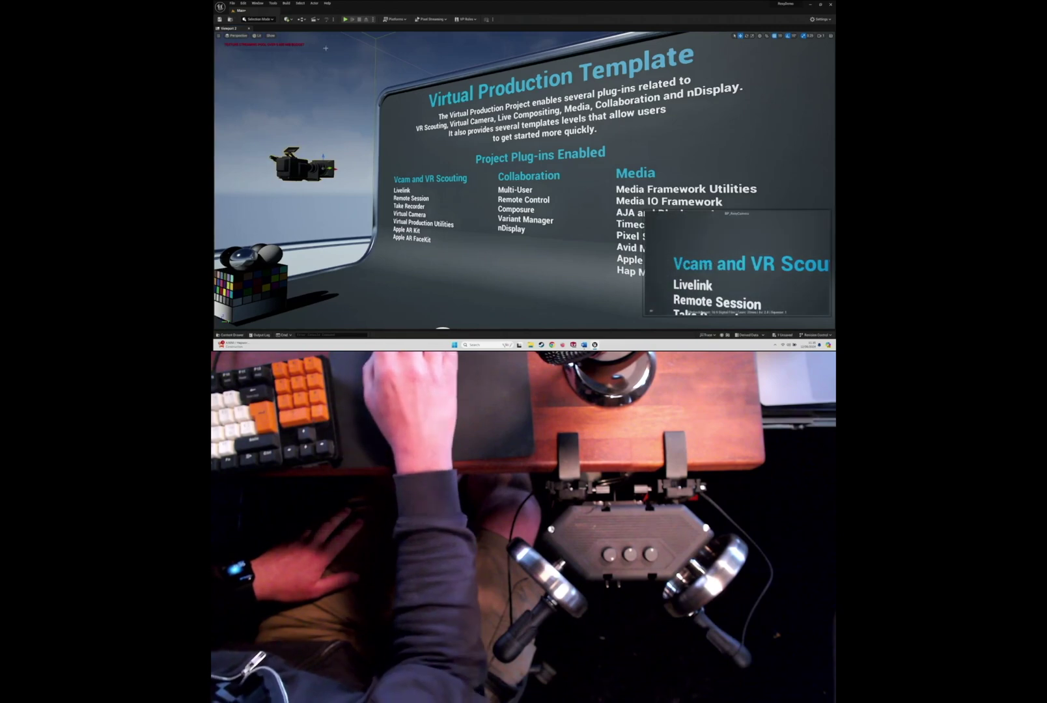
pyautogui.click(260, 3)
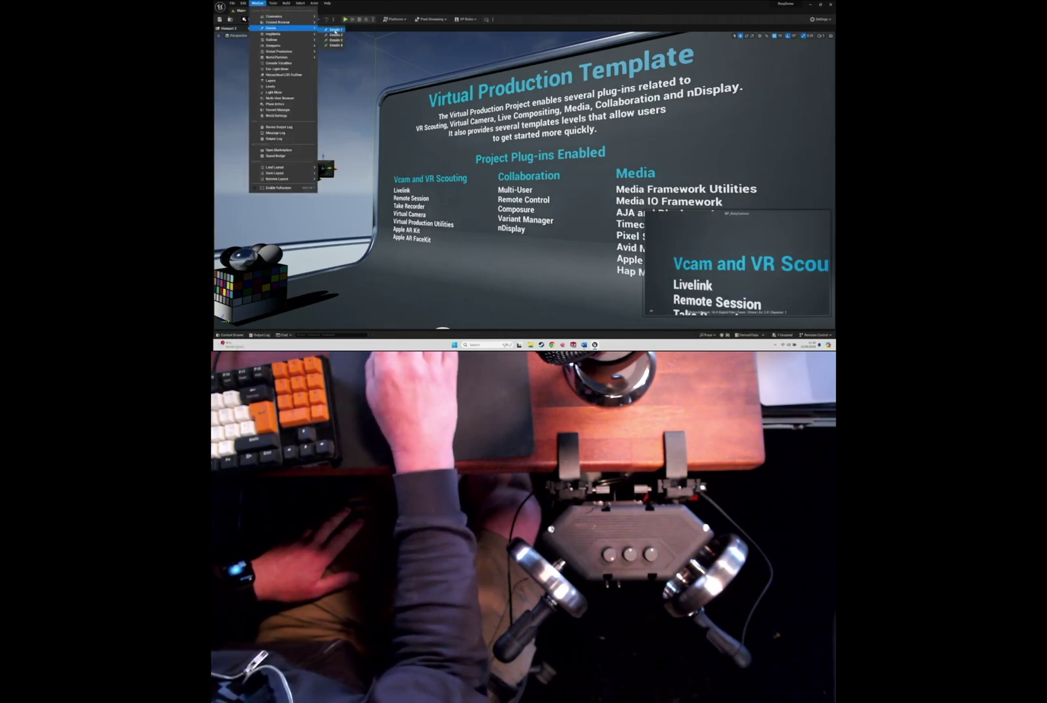
pyautogui.click(334, 30)
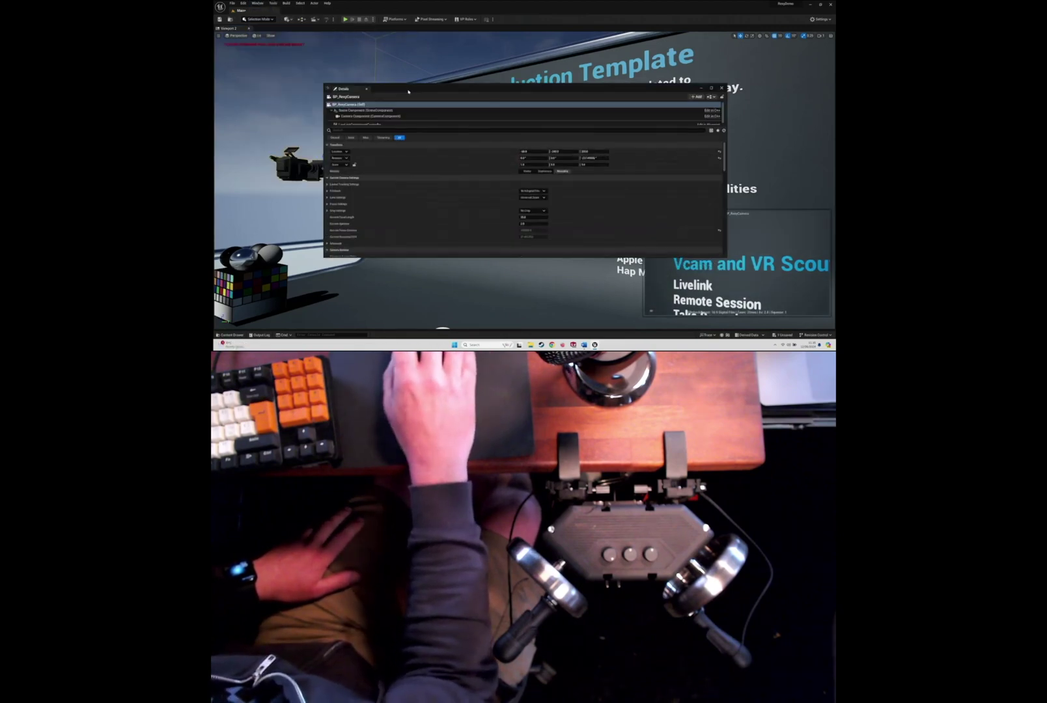
pyautogui.moveTo(409, 90); pyautogui.dragTo(510, 90)
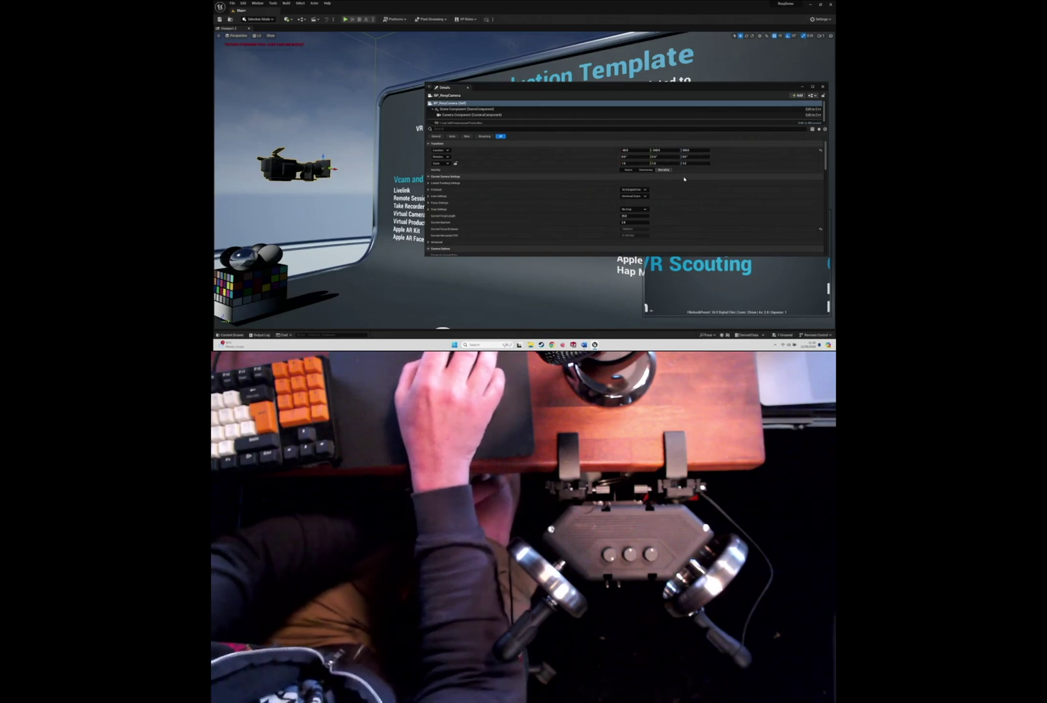
# Dismiss the floating details window to watch the wheel-driven camera preview pan
pyautogui.click(359, 216)
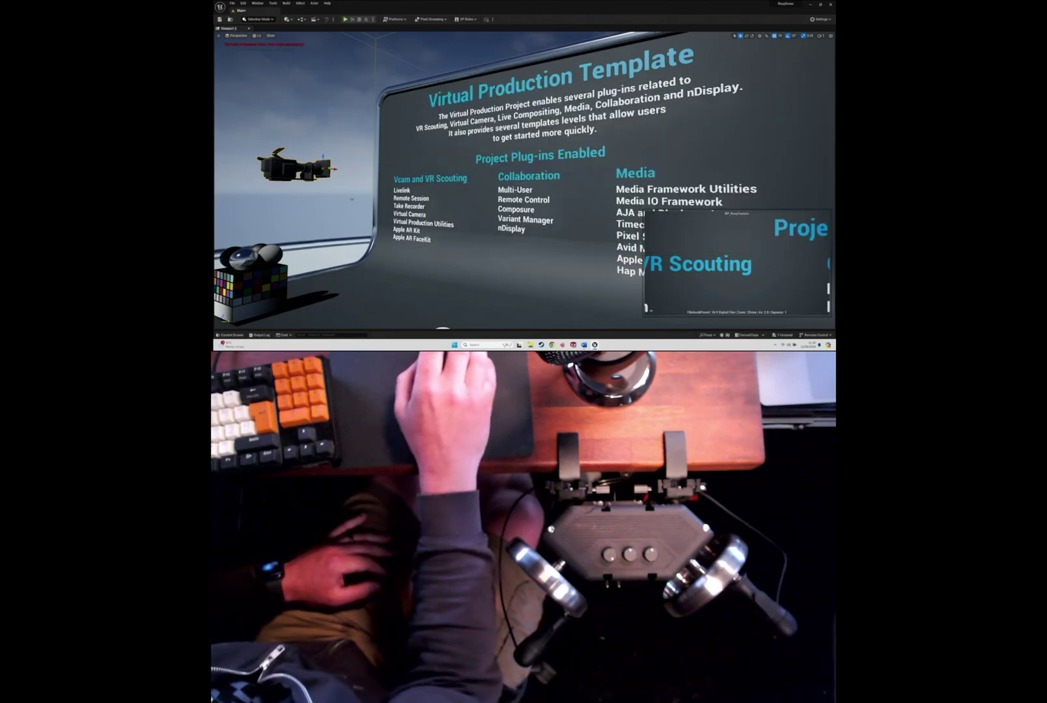